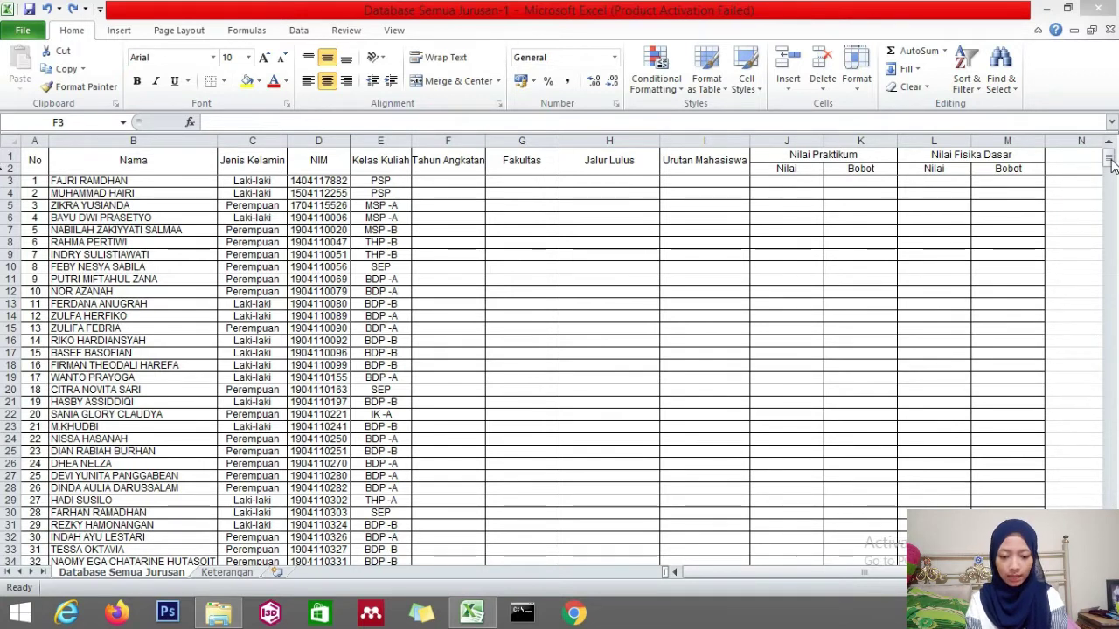
- Start an IF formula in F3 under Tahun Angkatan whose test takes the two leftmost characters of the NIM with LEFT(D3;2)
click(1110, 166)
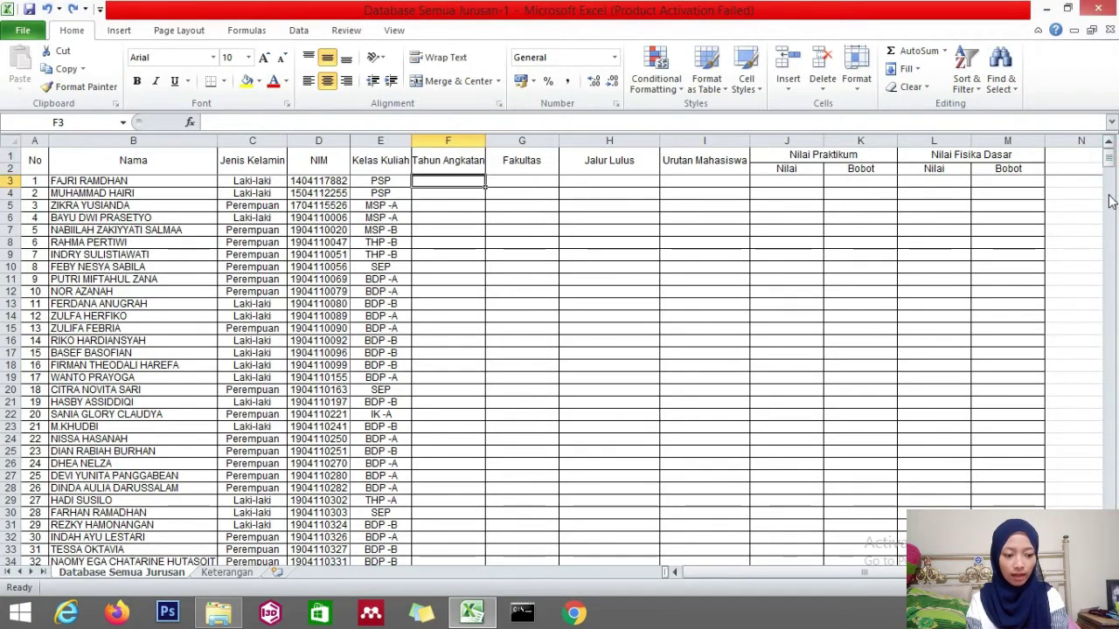
drag(1106, 166, 1114, 136)
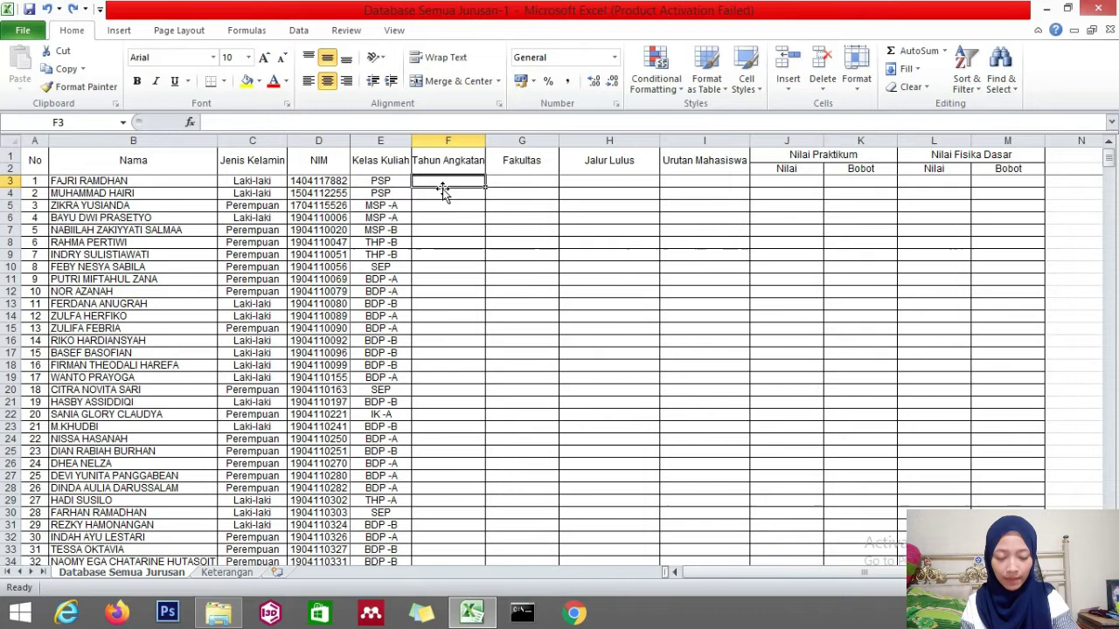
text(=)
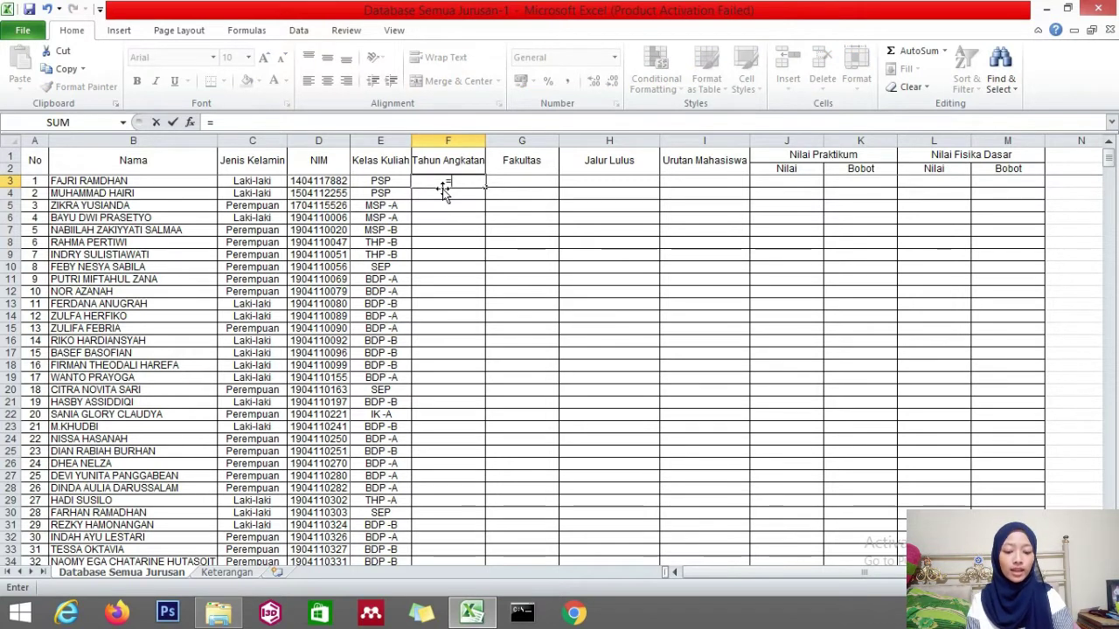
text(I)
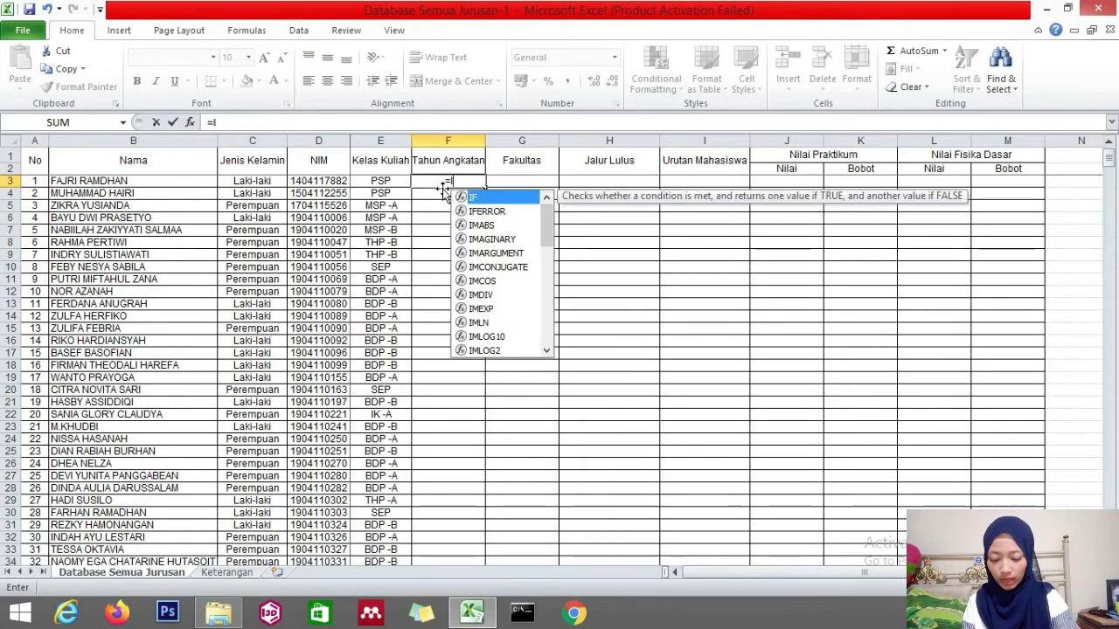
text(F(L)
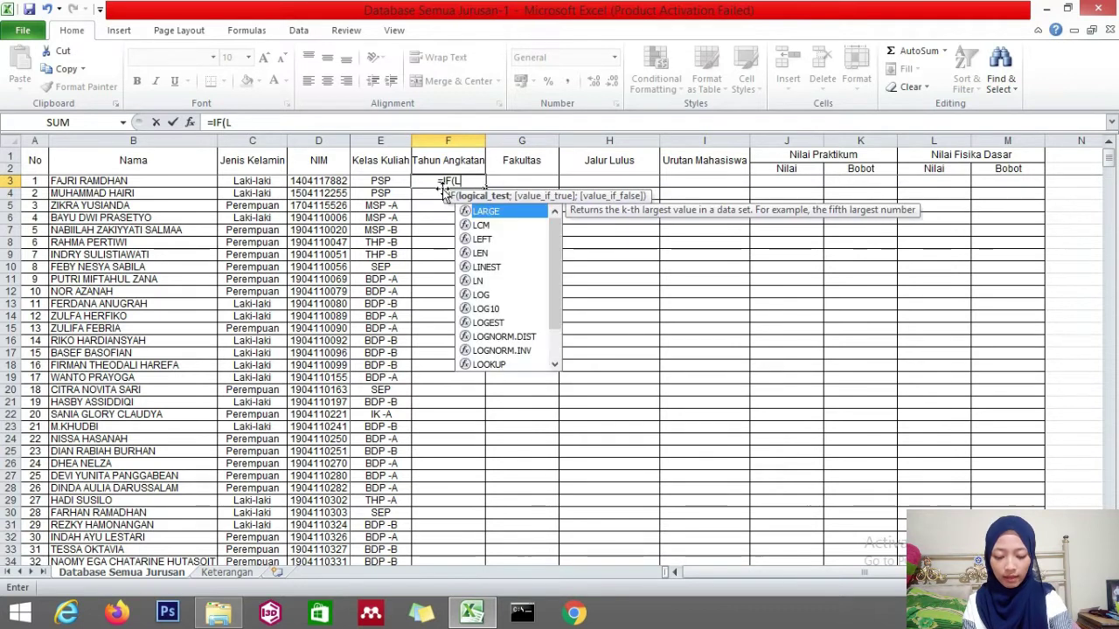
text(EFT()
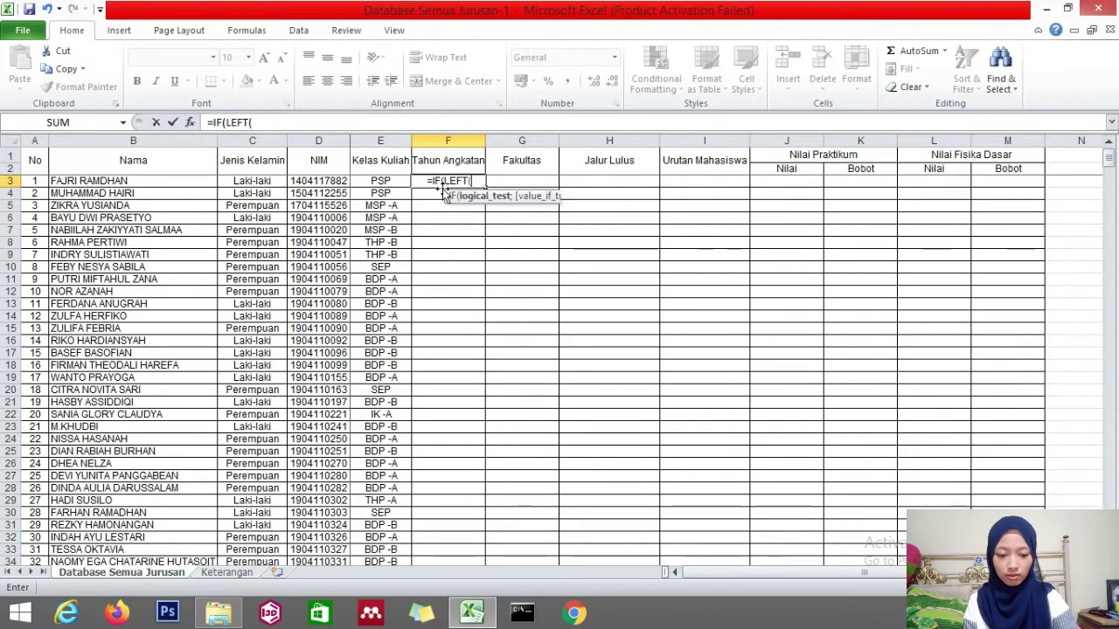
click(307, 182)
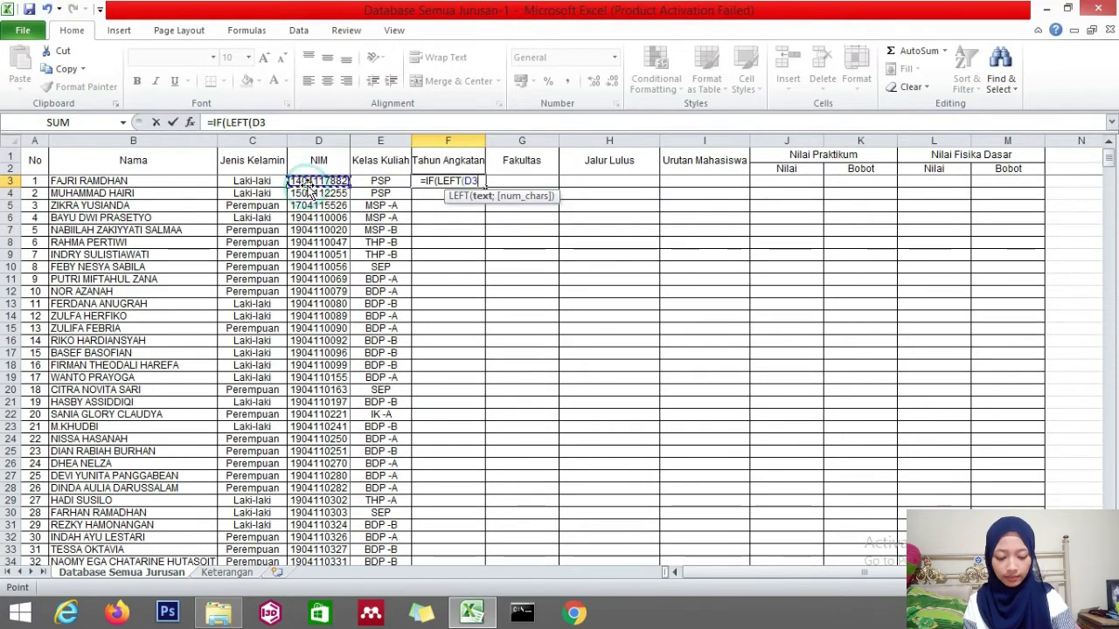
text(;2)
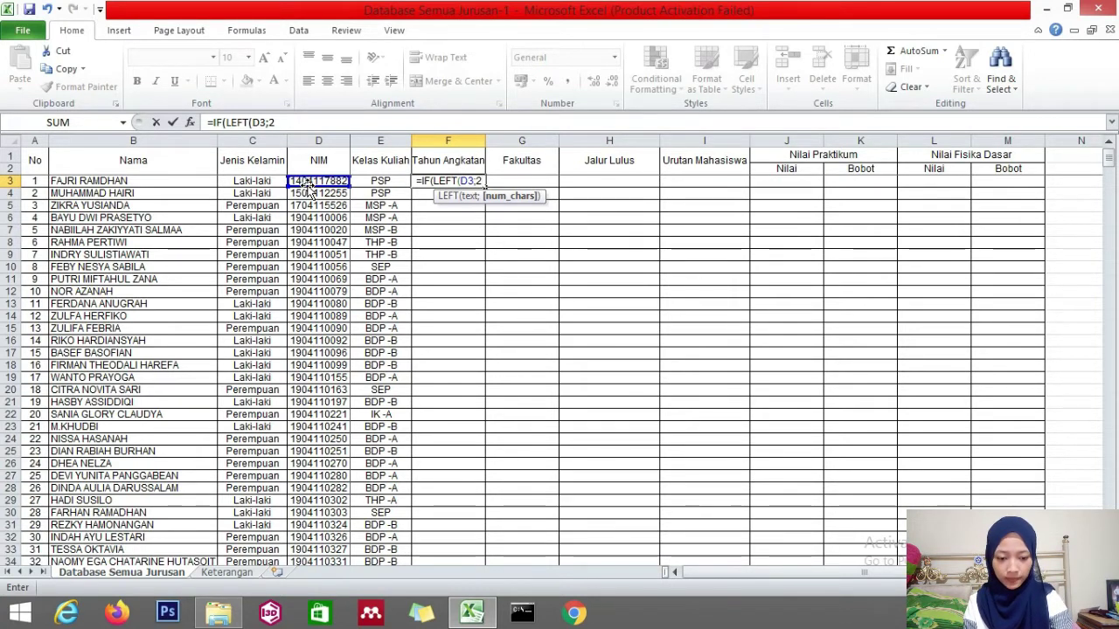
text())
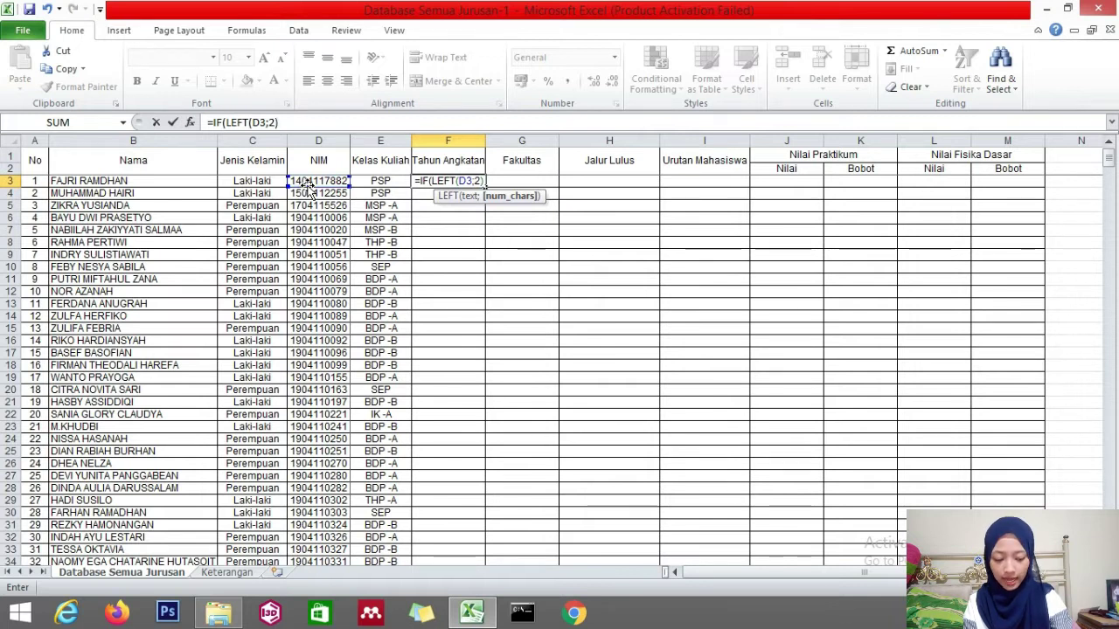
- Complete the formula's first condition by comparing with "19" and returning 2019 when true, leaving the false argument open
text(=)
text("19")
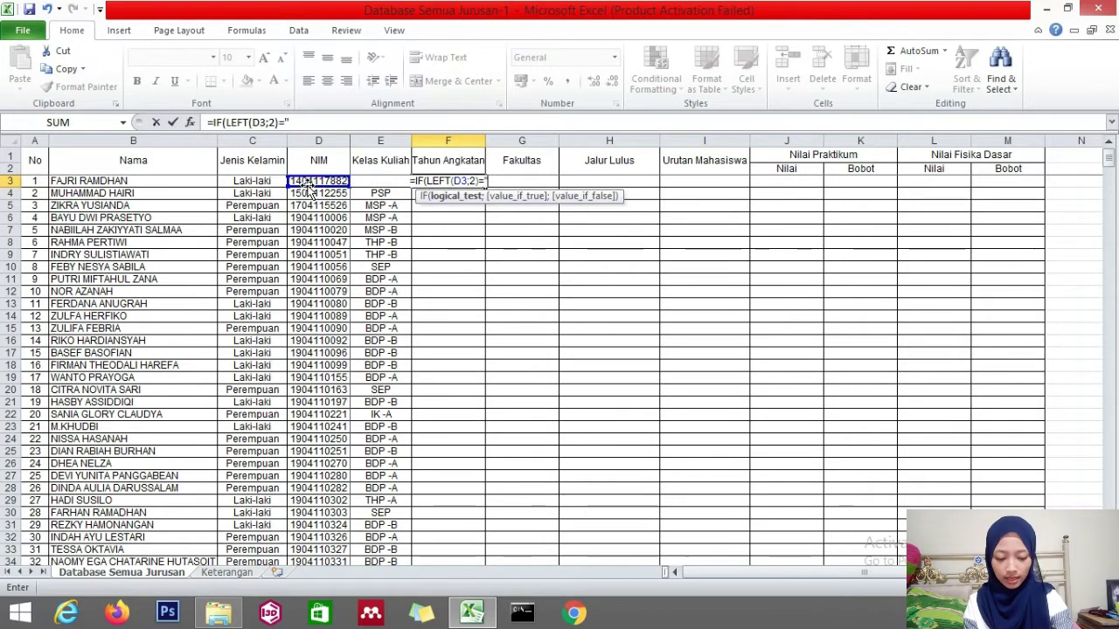
text(;)
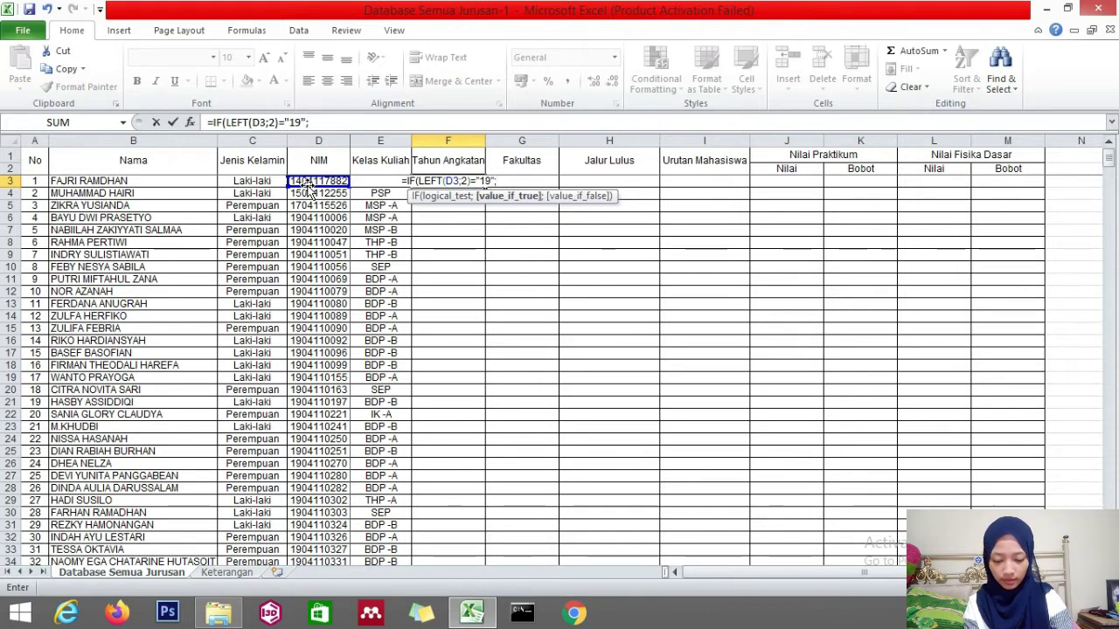
text(2019)
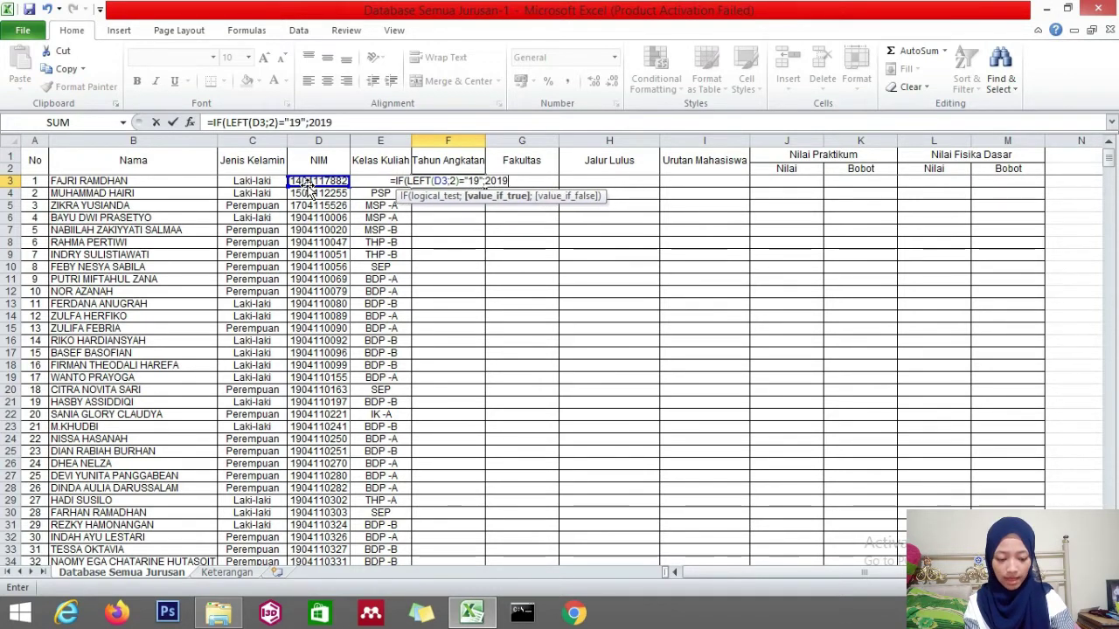
text(;)
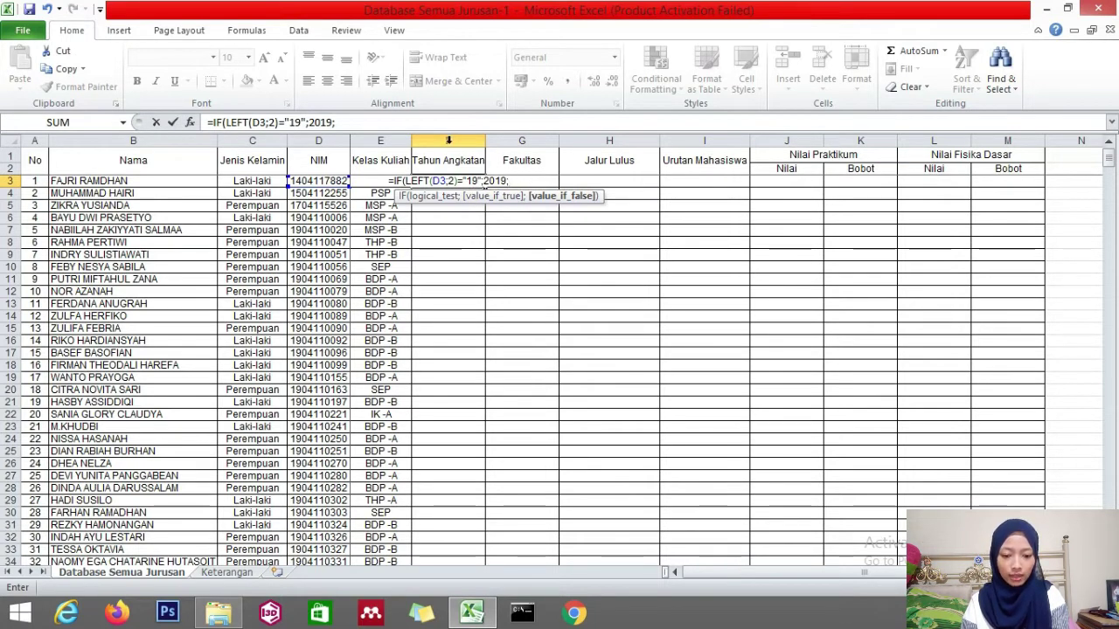
- Copy the IF(LEFT(D3;2)="19";2019; clause and nest it as the false argument, changed to test "18" and return 2018
click(346, 122)
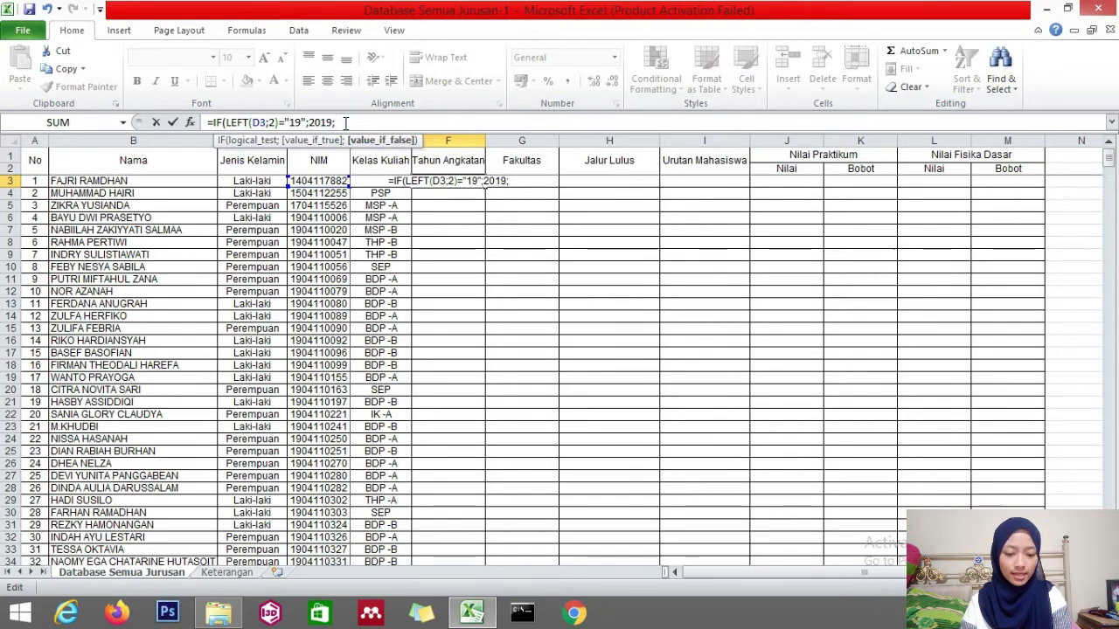
drag(345, 122, 216, 125)
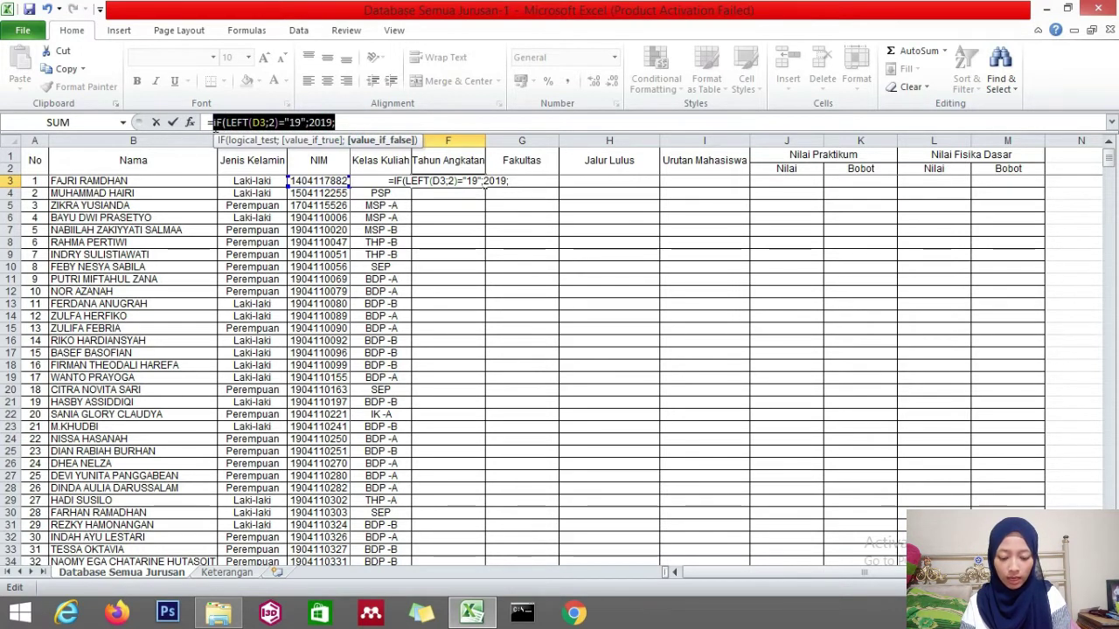
key(ctrl+c)
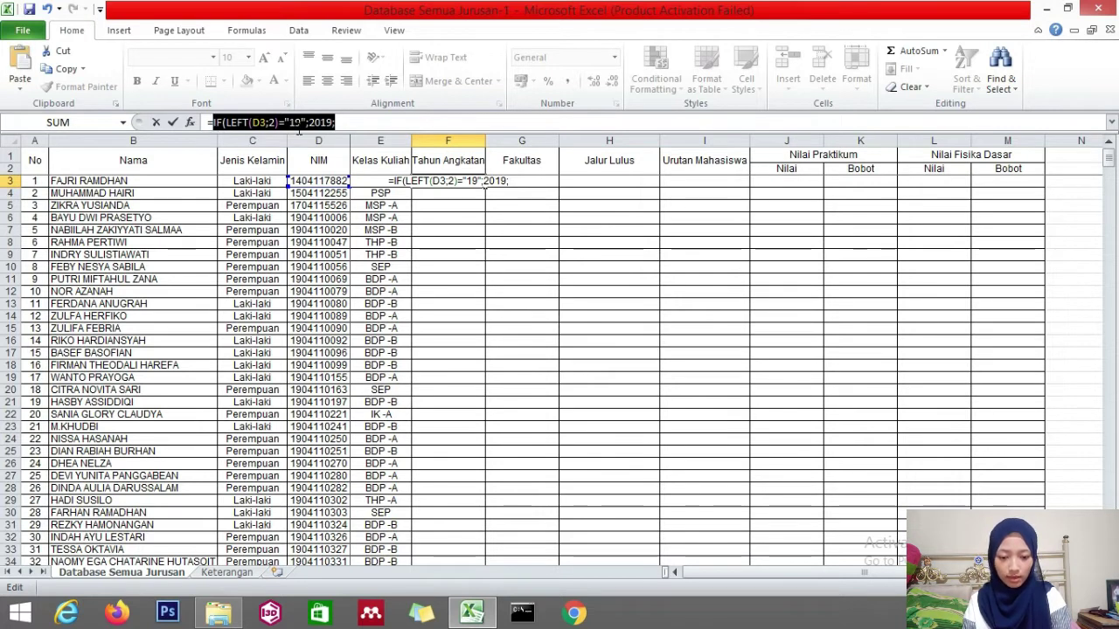
click(357, 123)
key(ctrl+v)
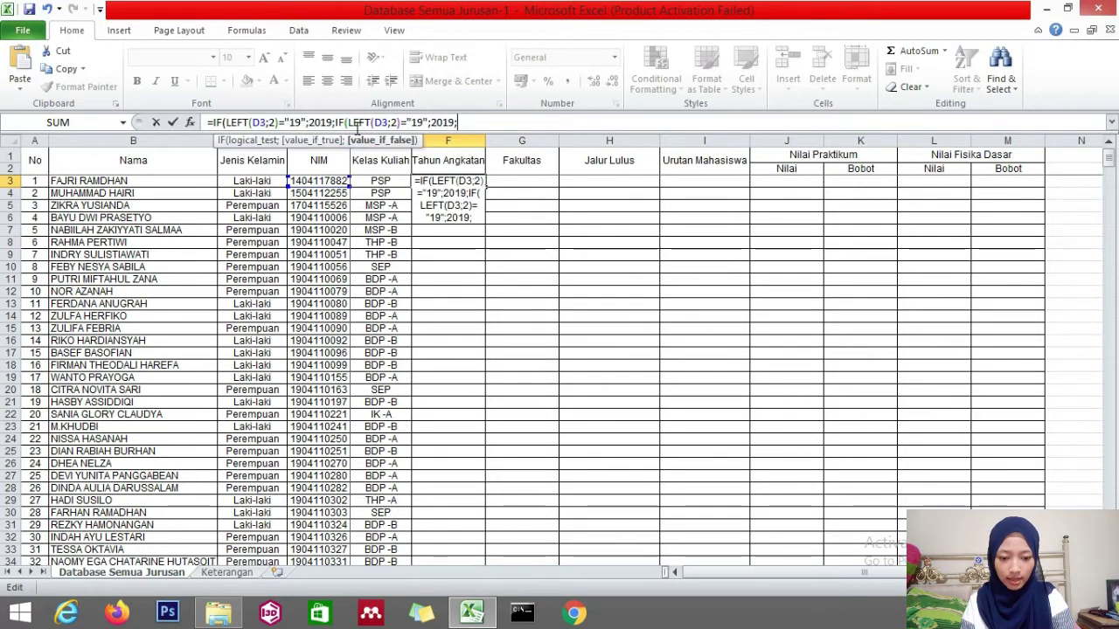
drag(415, 123, 421, 123)
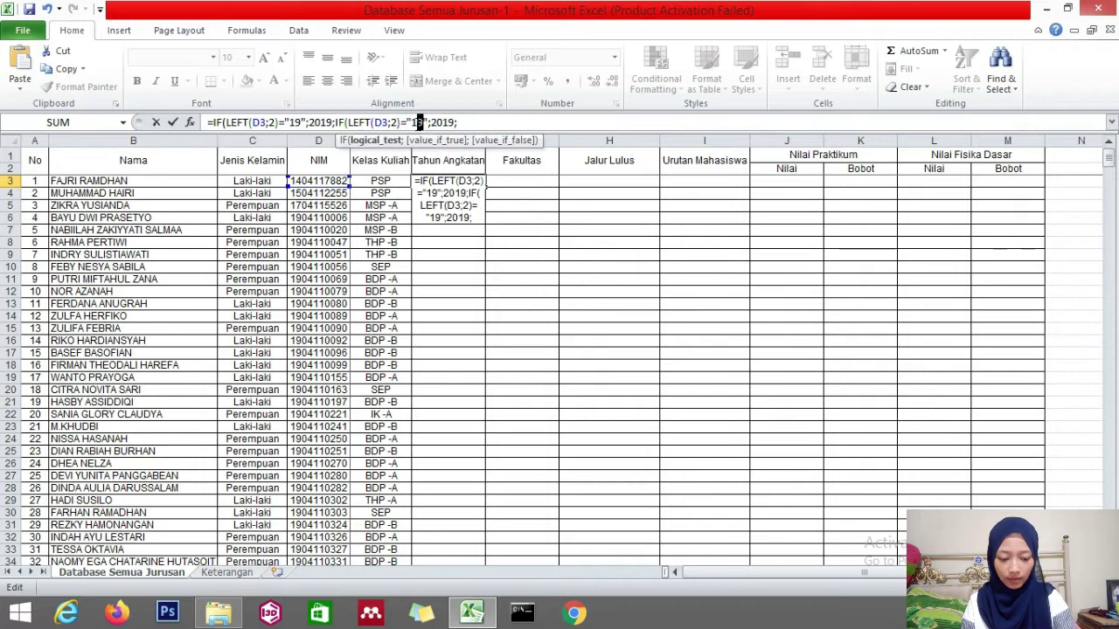
double_click(440, 122)
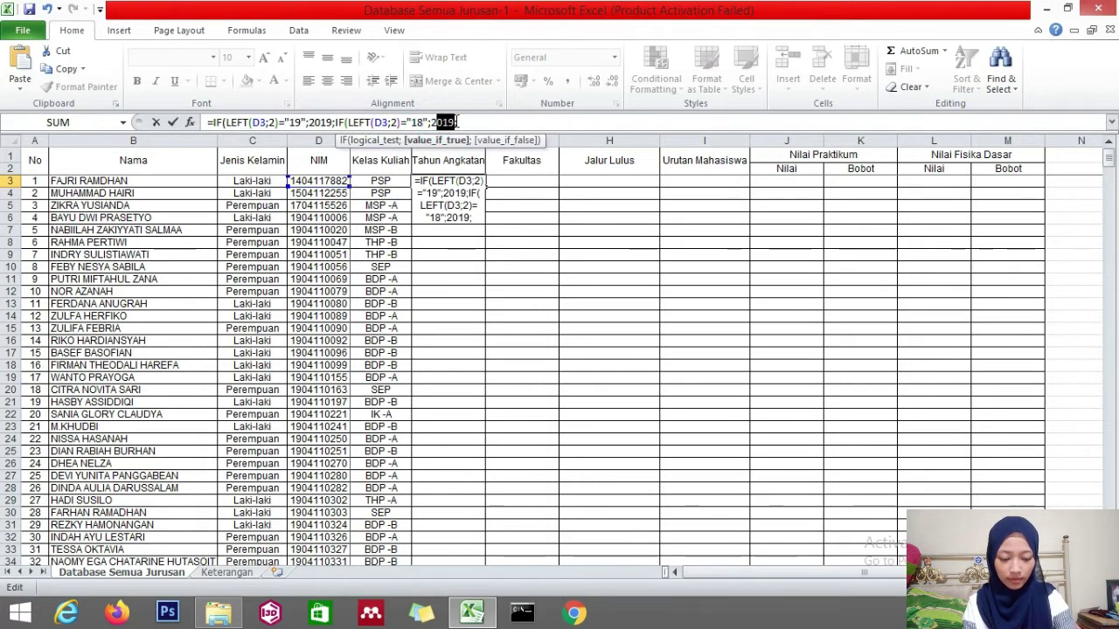
text(2018;)
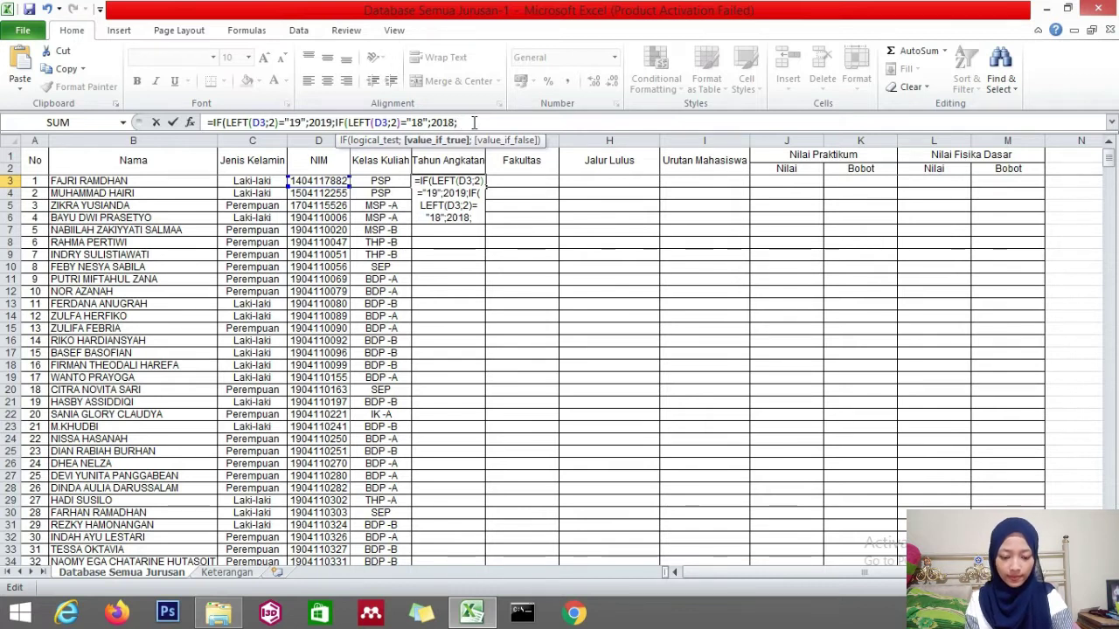
- Append the copied IF clause as a third nested condition that tests for "17" and returns 2017
key(ctrl+v)
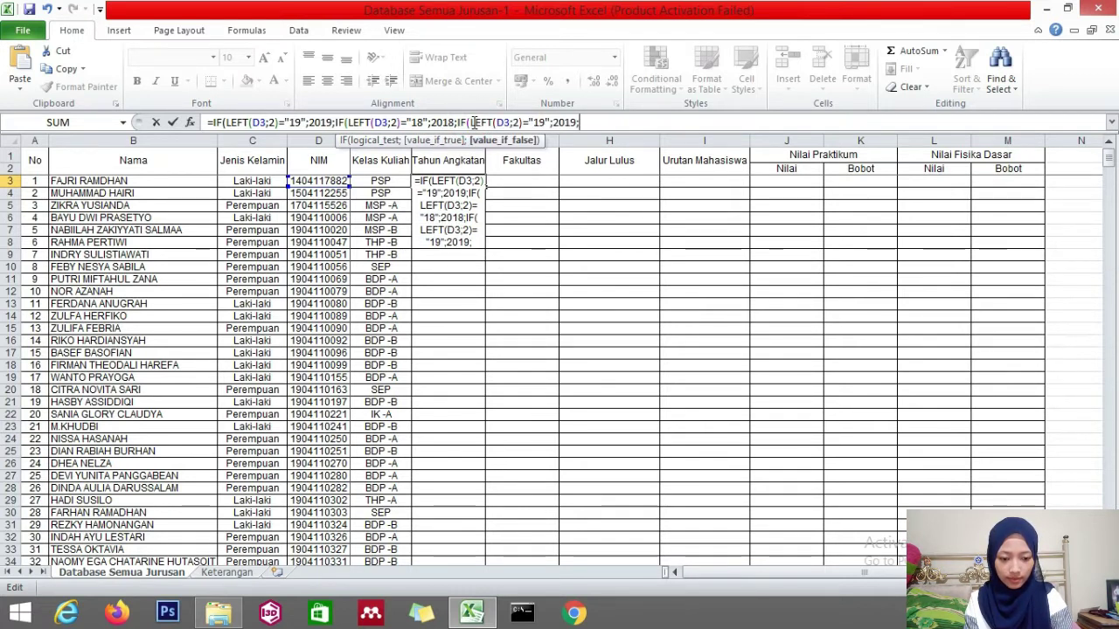
double_click(541, 122)
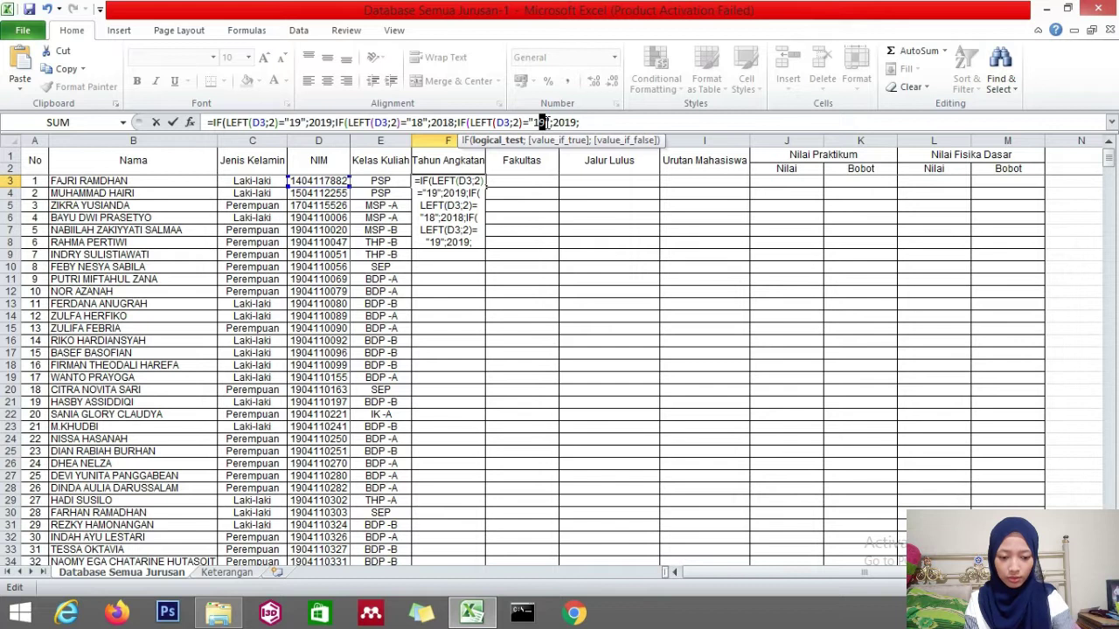
text(17)
drag(564, 122, 577, 122)
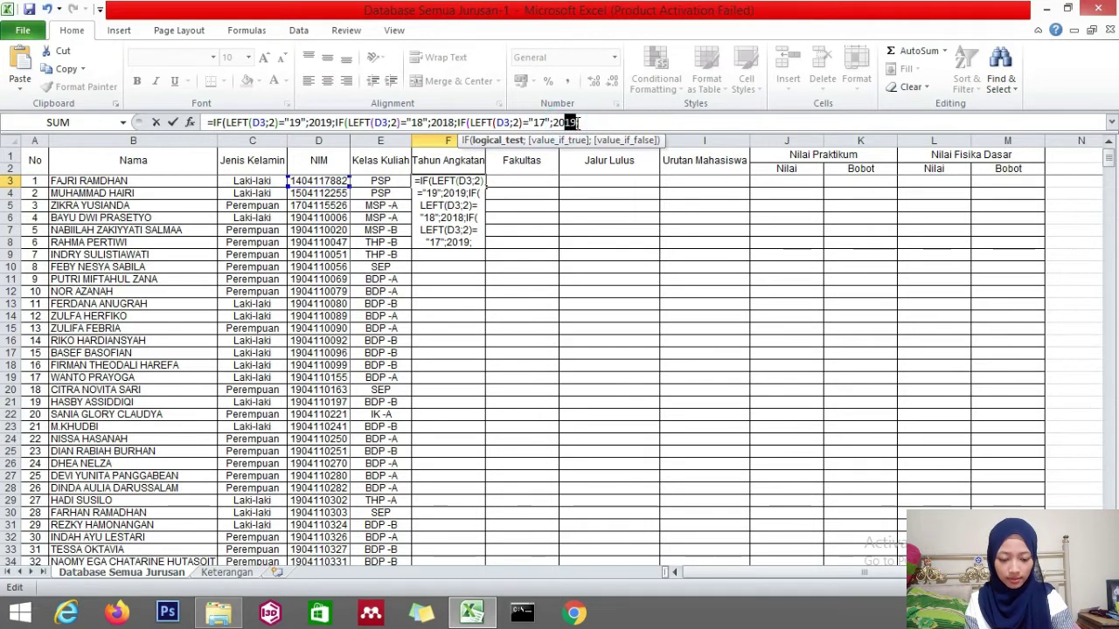
text(17;)
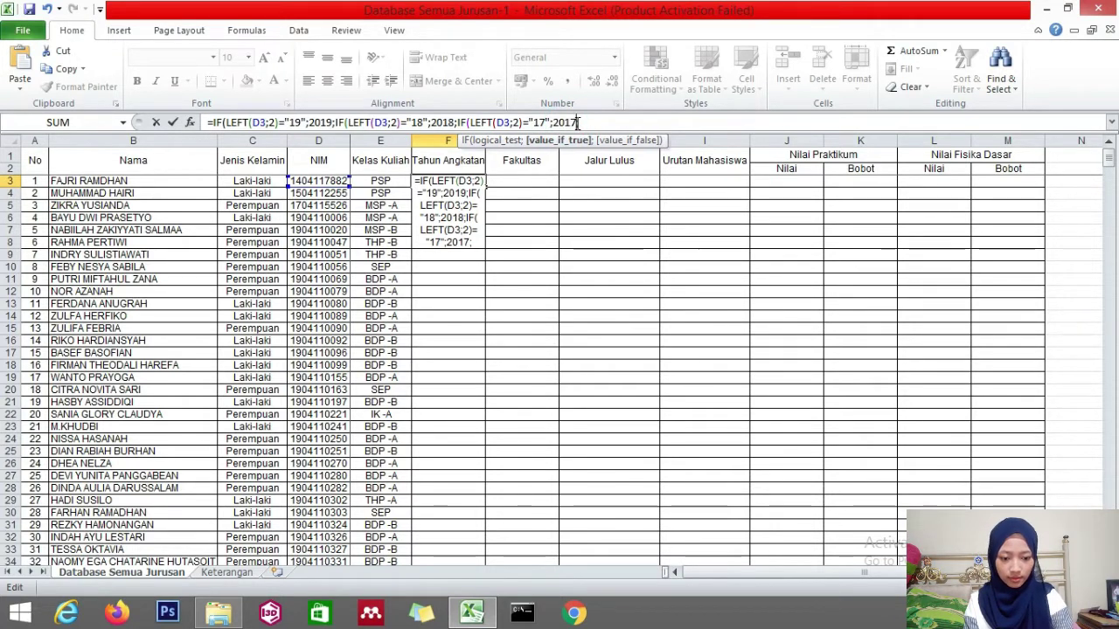
- Append the copied IF clause as a fourth nested condition that tests for "16" and returns 2016
key(ctrl+v)
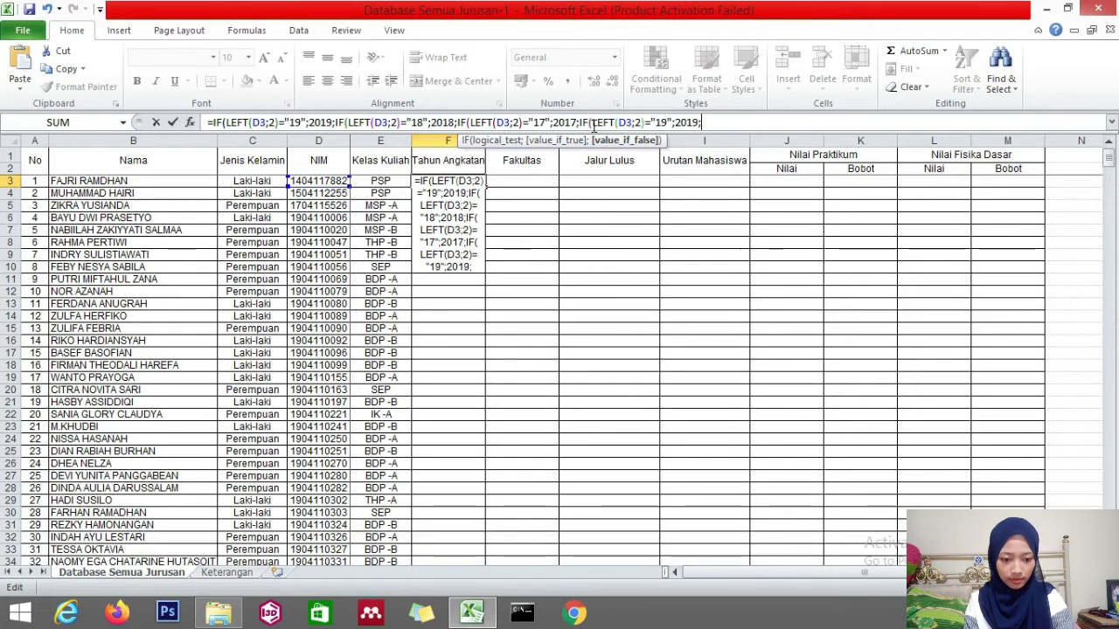
drag(656, 123, 670, 122)
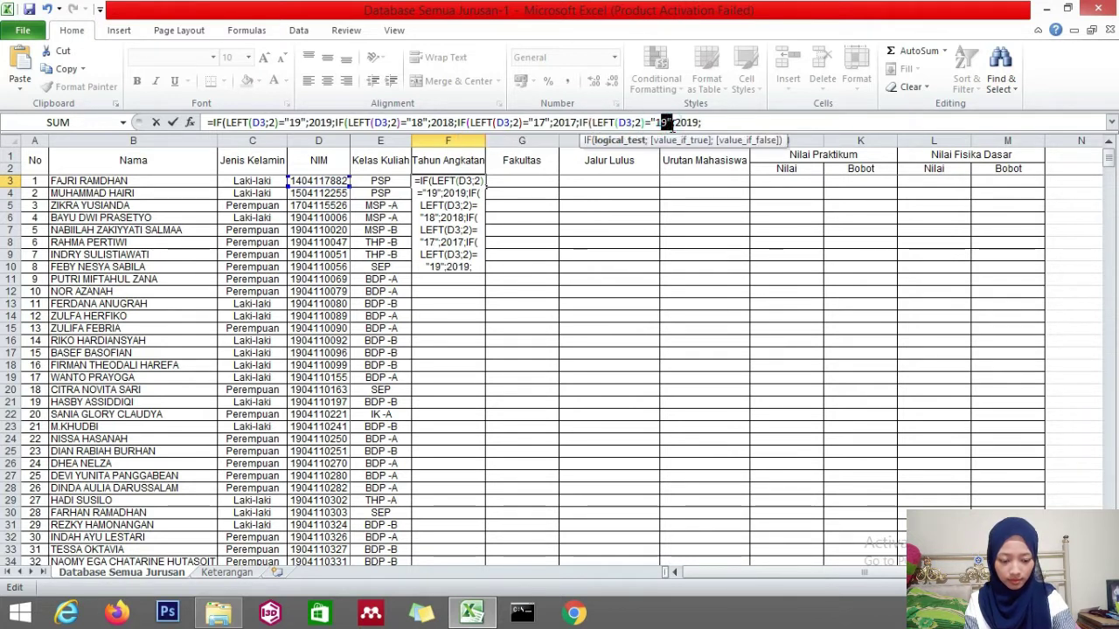
text(16)
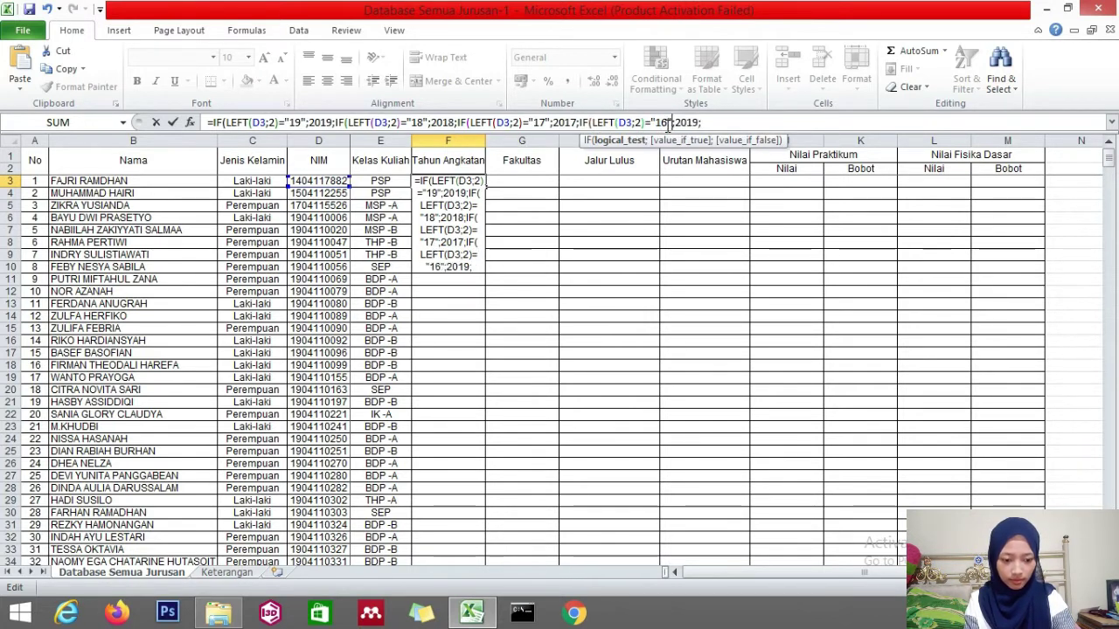
drag(678, 123, 699, 123)
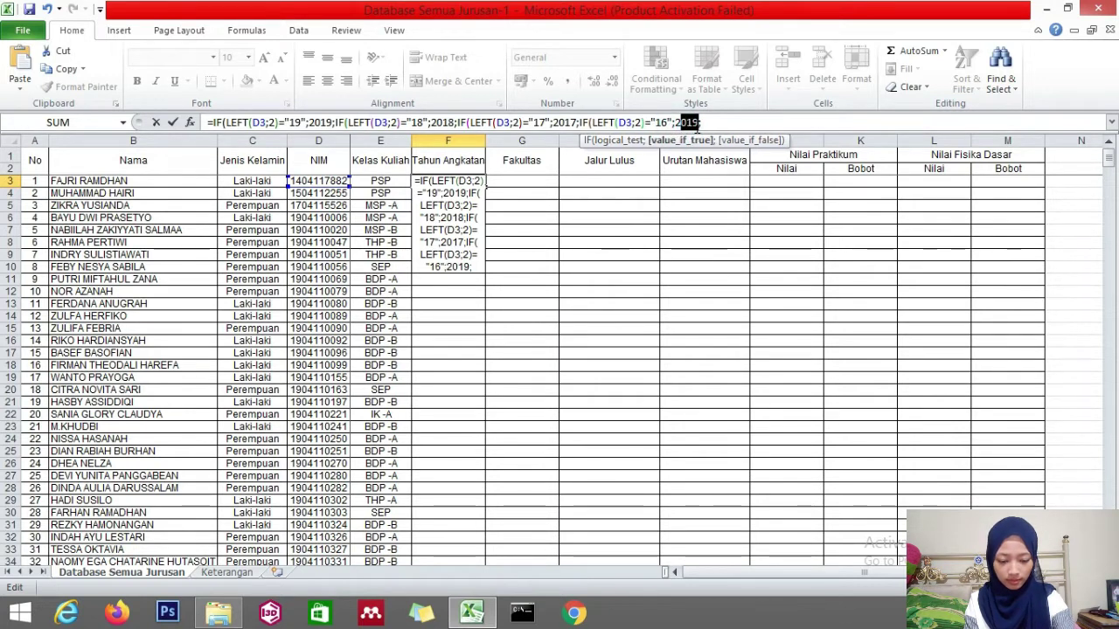
text(2016)
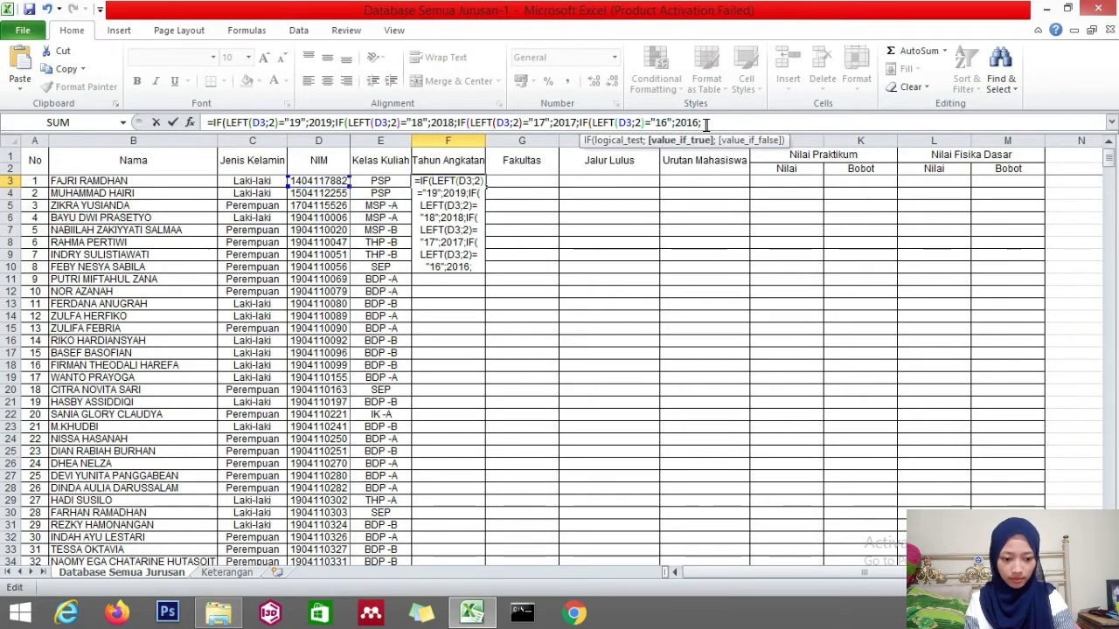
- Append a fifth condition testing "15" and returning 2015, otherwise 2014, then close all five IF functions and commit the formula
key(ctrl+v)
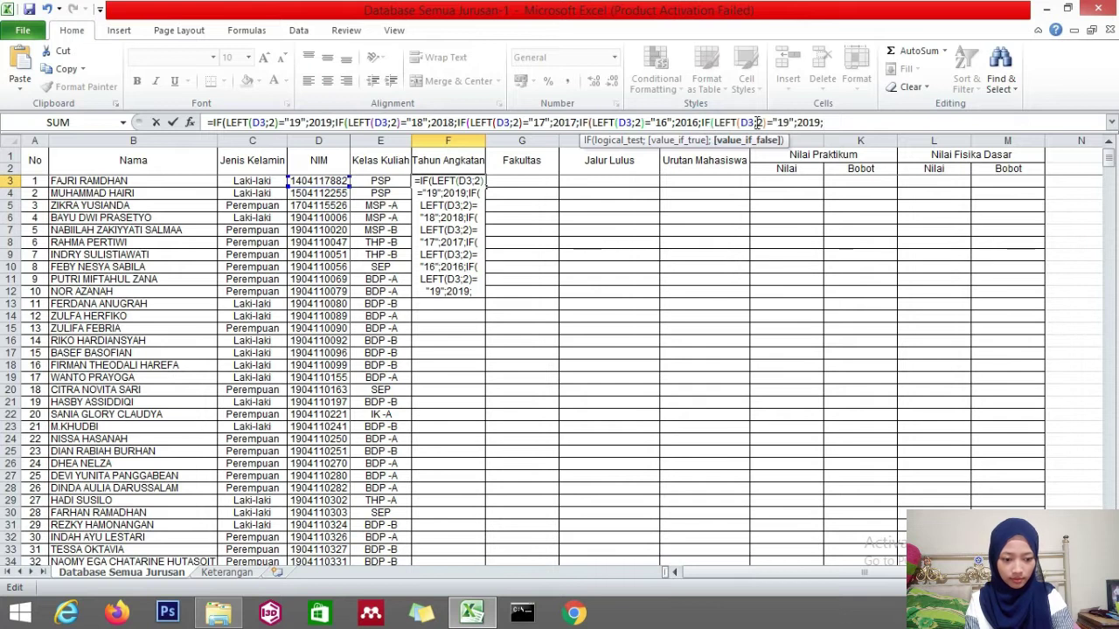
drag(777, 123, 788, 122)
text(15)
double_click(809, 122)
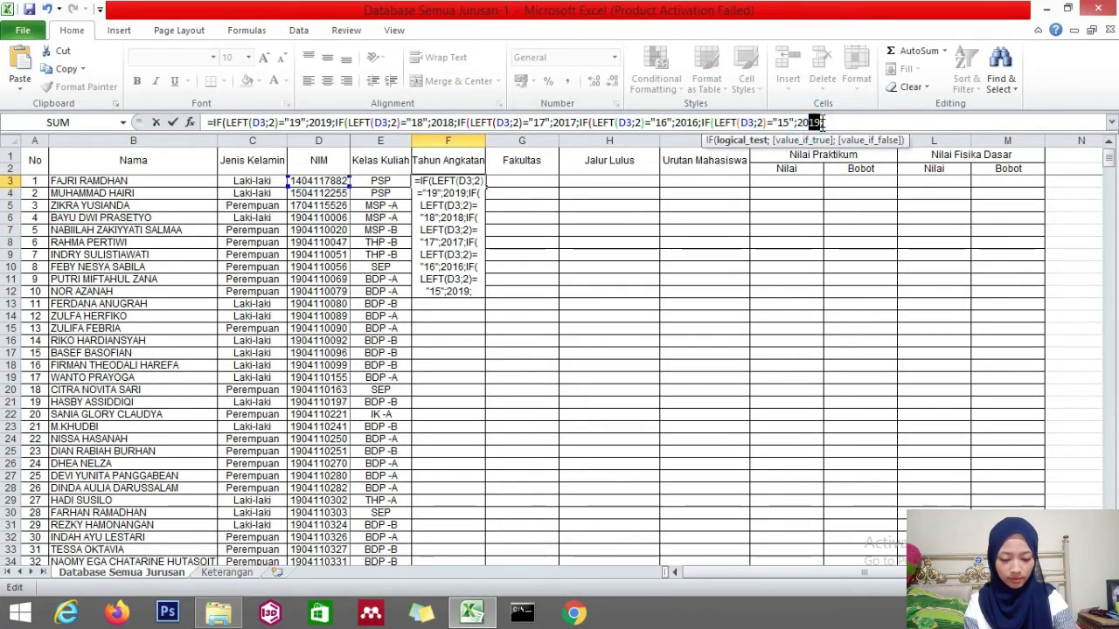
text(2015;2014)
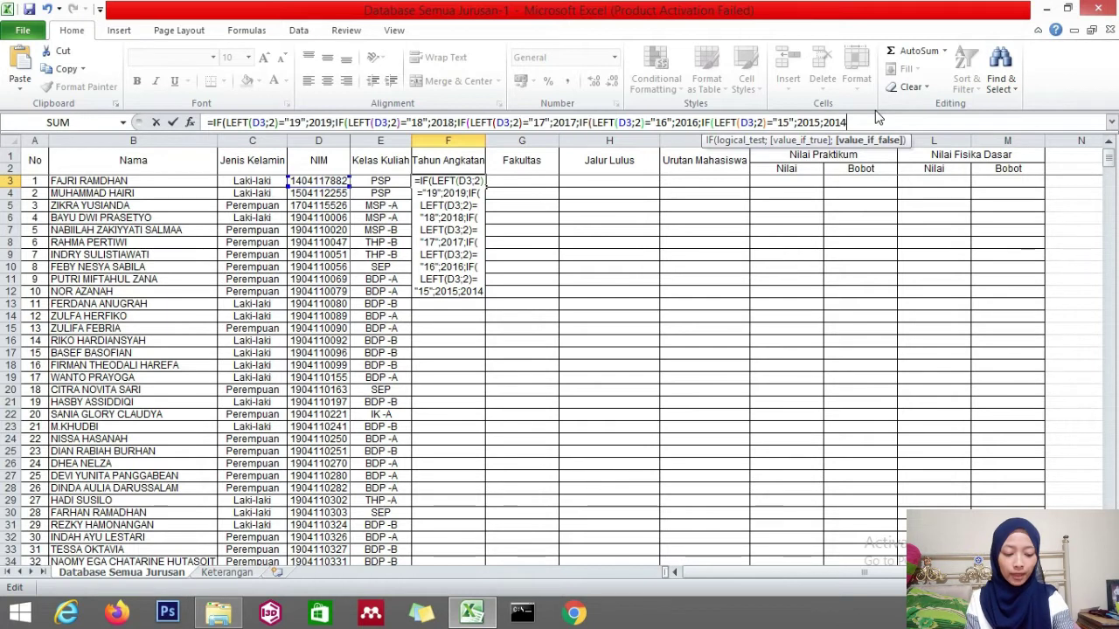
text())))
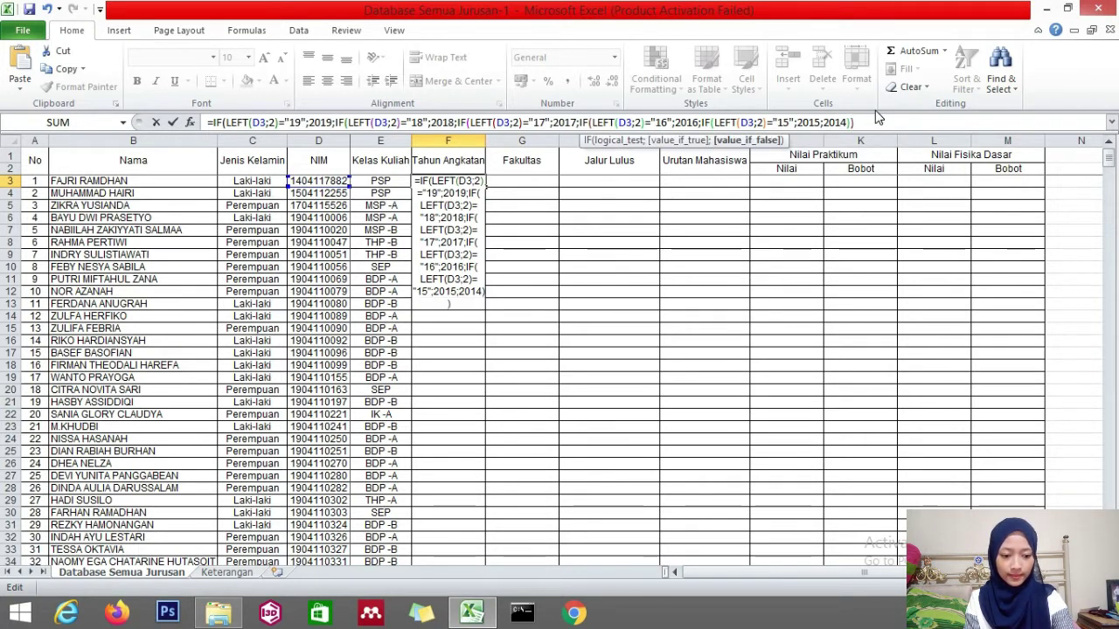
text()))
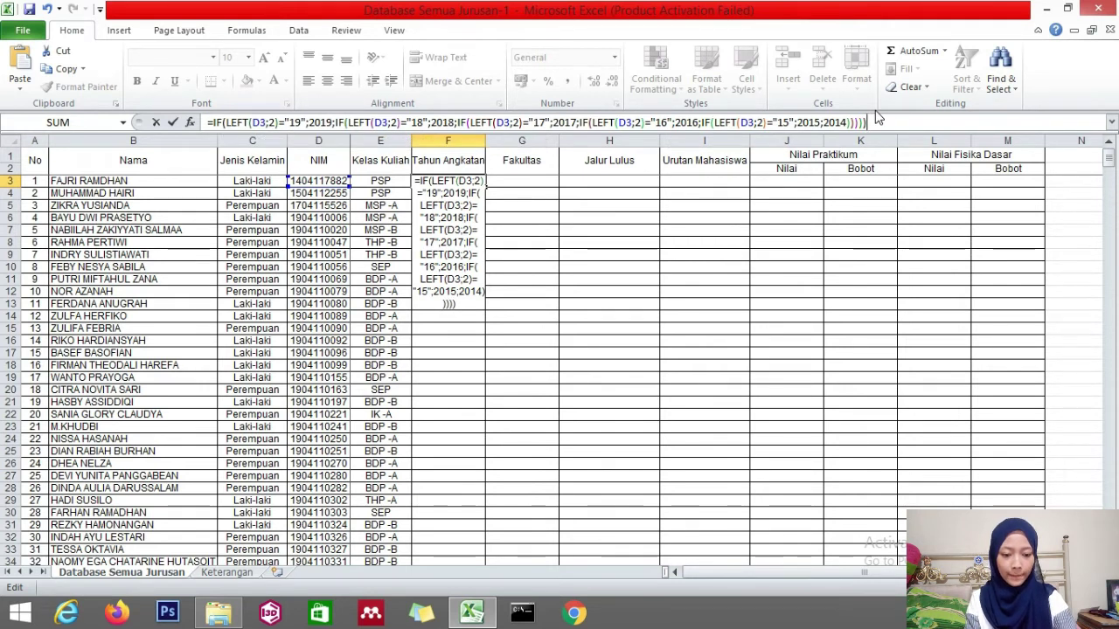
key(Return)
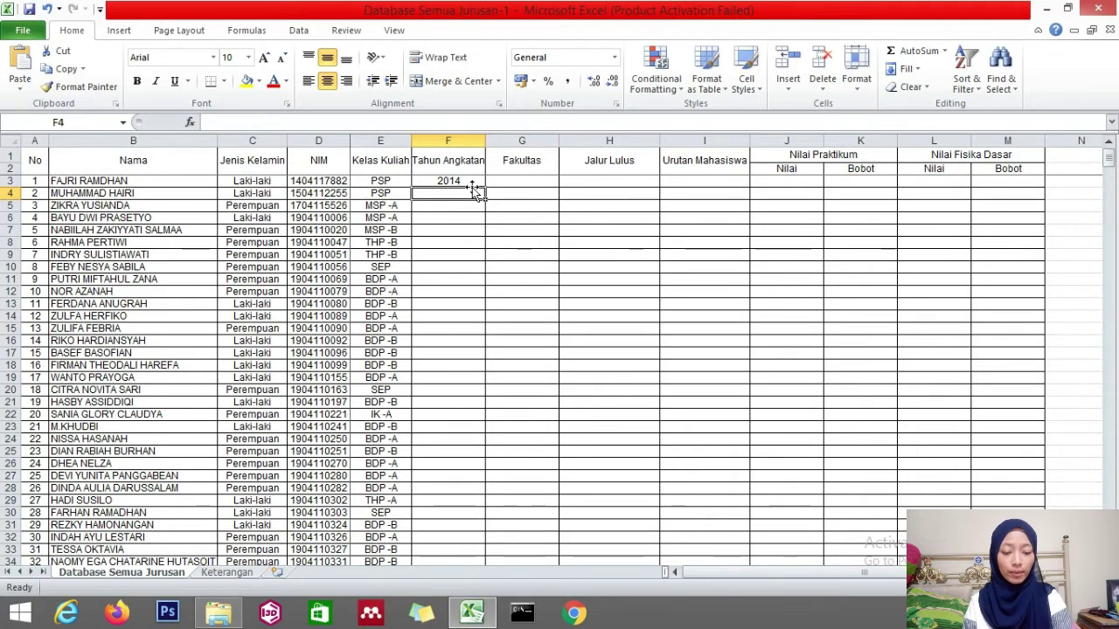
- Begin the Fakultas formula in G3 with =IF(MID(D3;3;2)="01";"FISIP"; so that faculty code 01 in the NIM returns FISIP
click(508, 178)
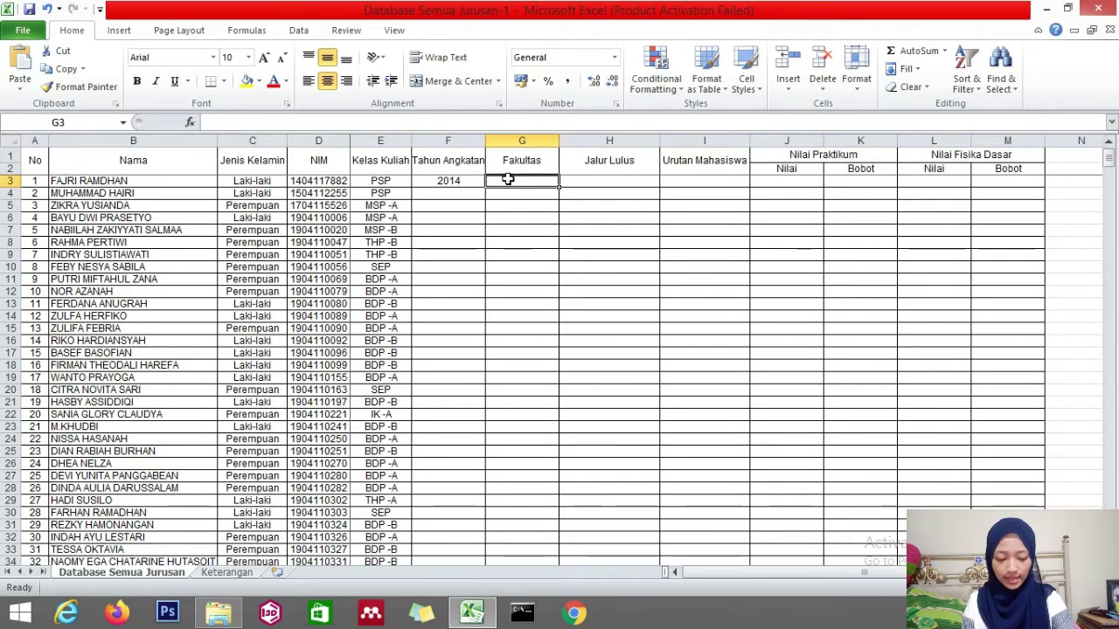
text(=IF)
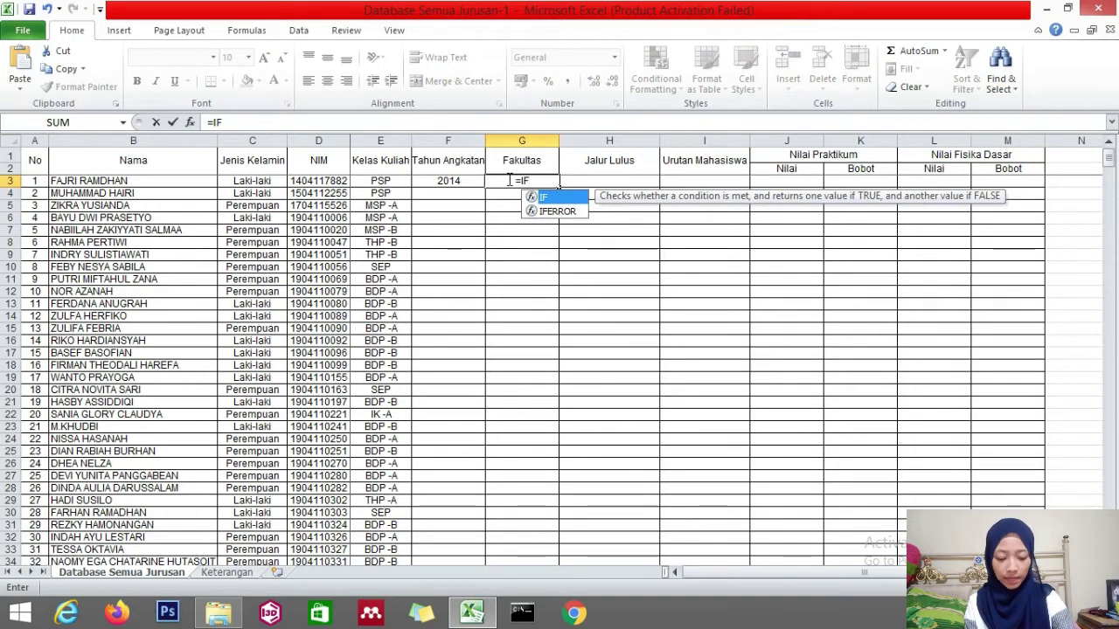
text((MID)
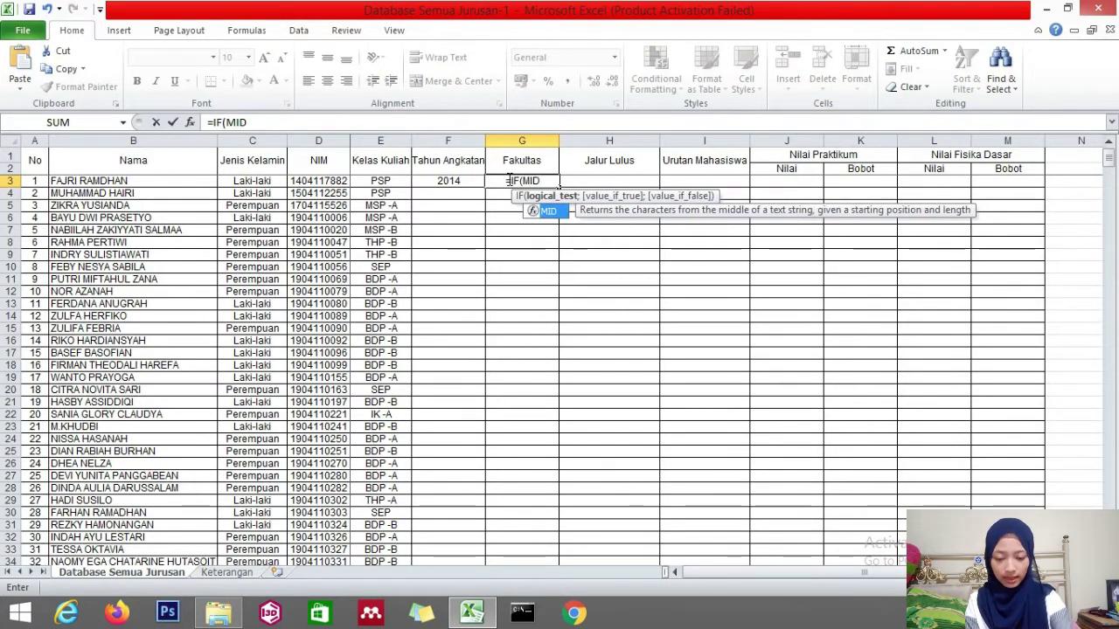
text(()
click(337, 180)
text(;3;2))
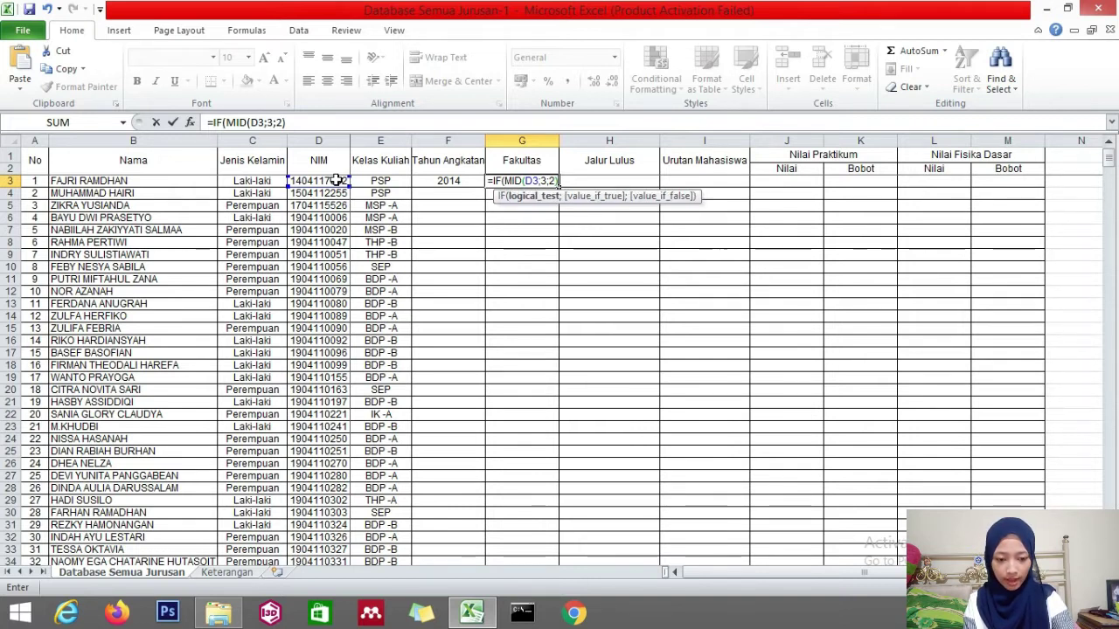
text(="01";"FISIP";)
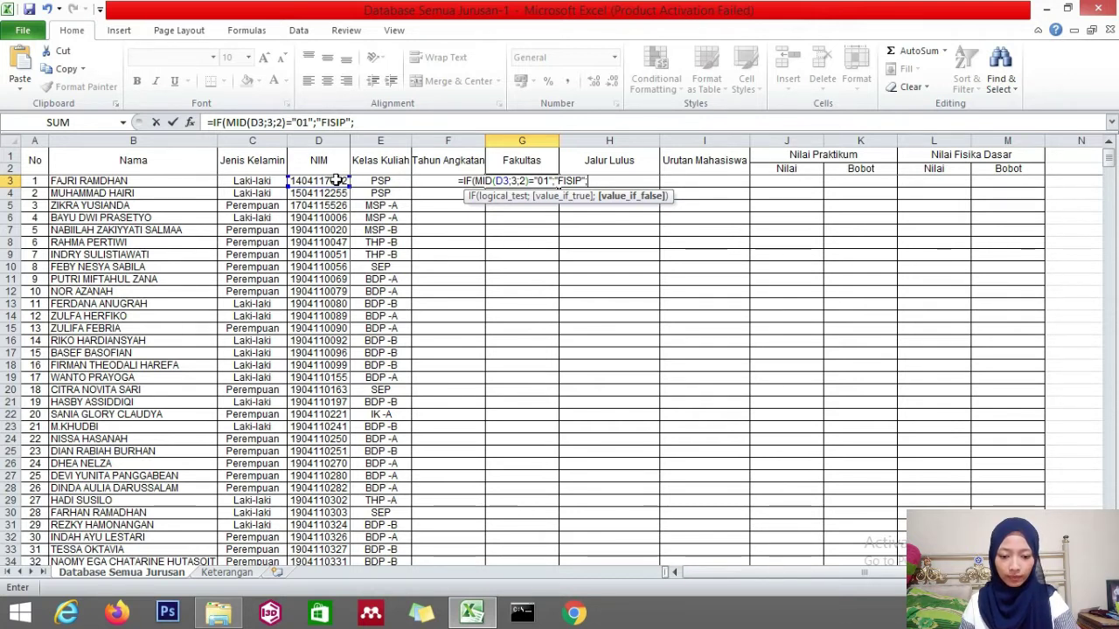
- Copy the IF(MID(D3;3;2)="01";"FISIP"; clause and nest it as the false argument, changed to test "02" and return "FEKON"
click(375, 122)
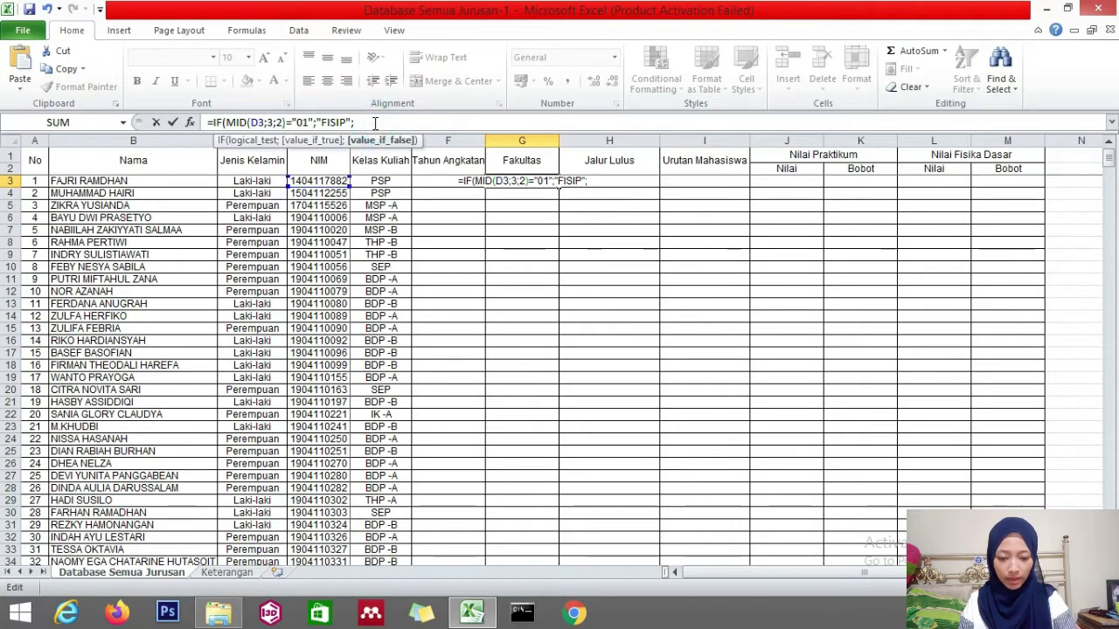
drag(375, 122, 214, 122)
key(ctrl+c)
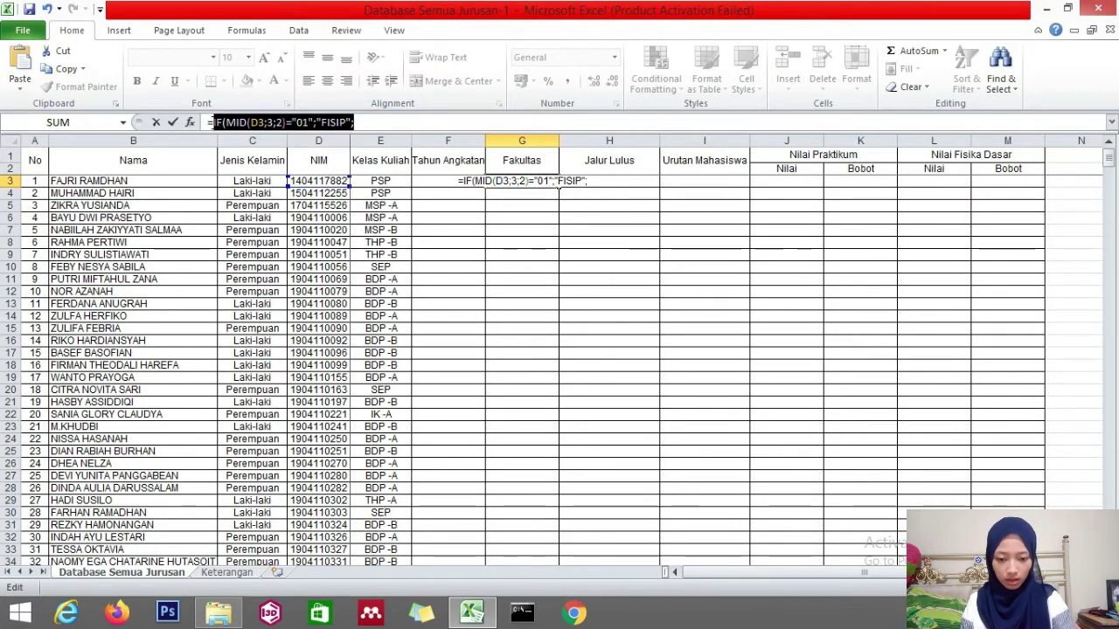
click(370, 123)
key(ctrl+v)
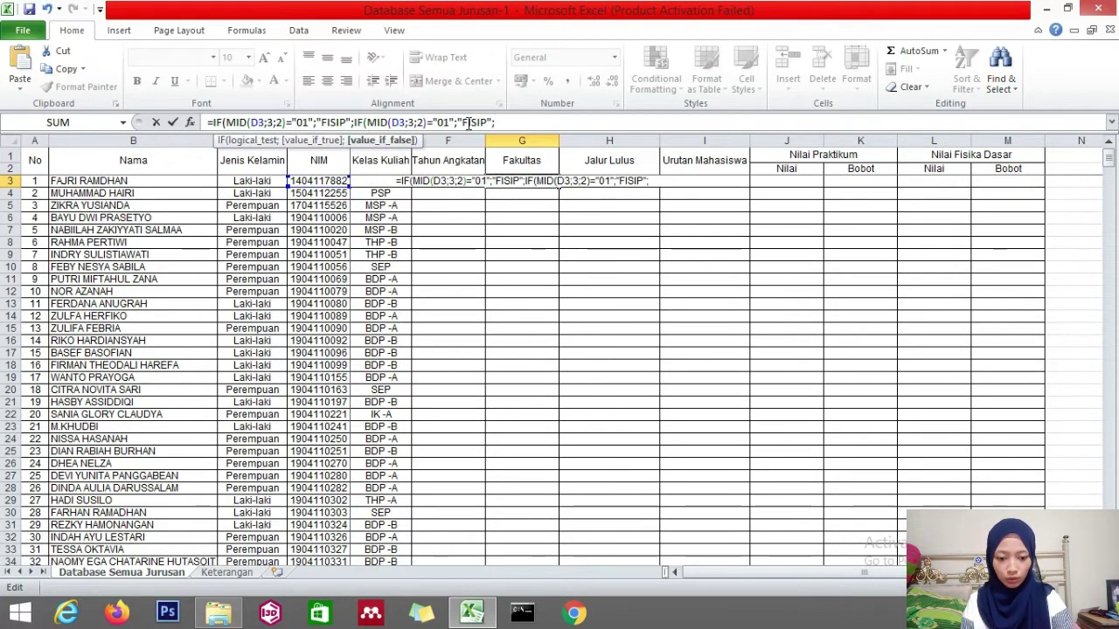
text(2)
drag(462, 124, 487, 124)
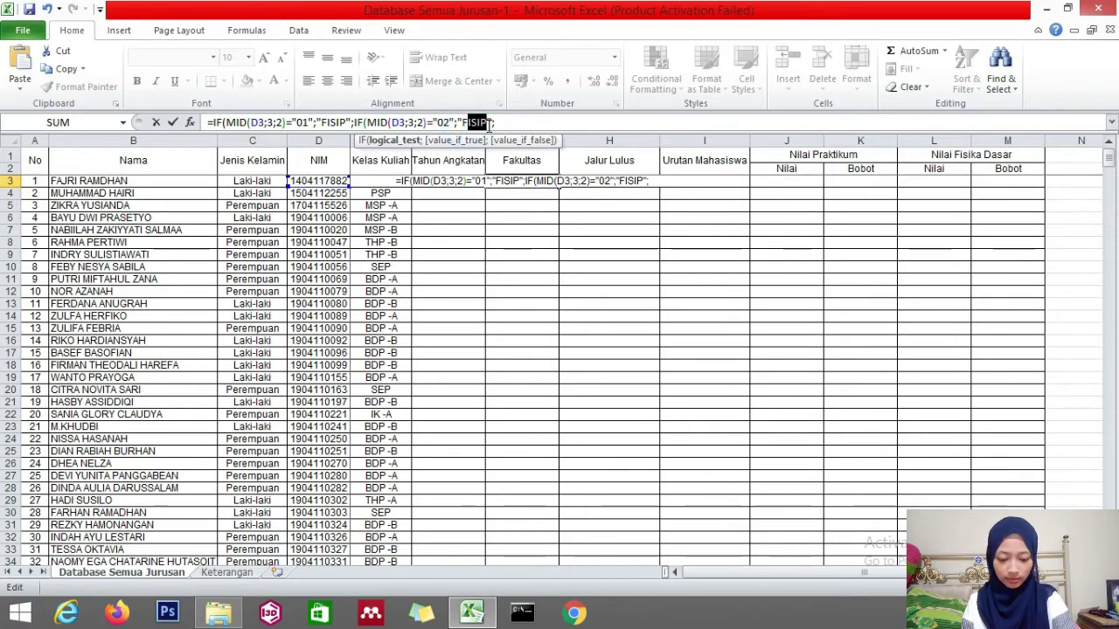
text(FEKON)
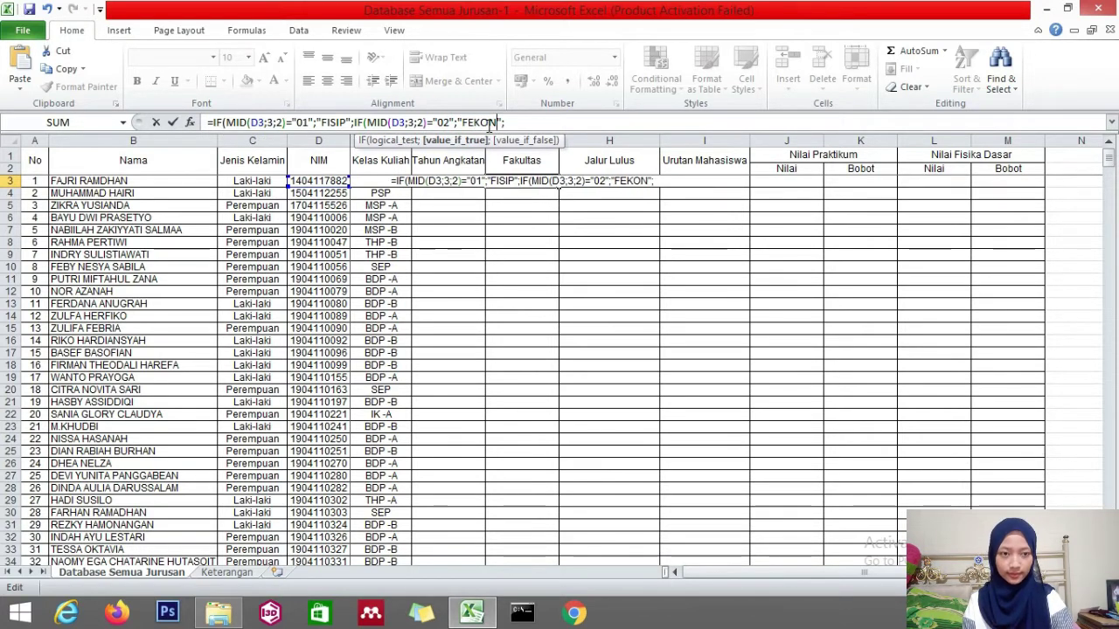
- Append the copied IF(MID) clause as a third nested condition that tests for "03" and returns "FMIPA"
click(505, 124)
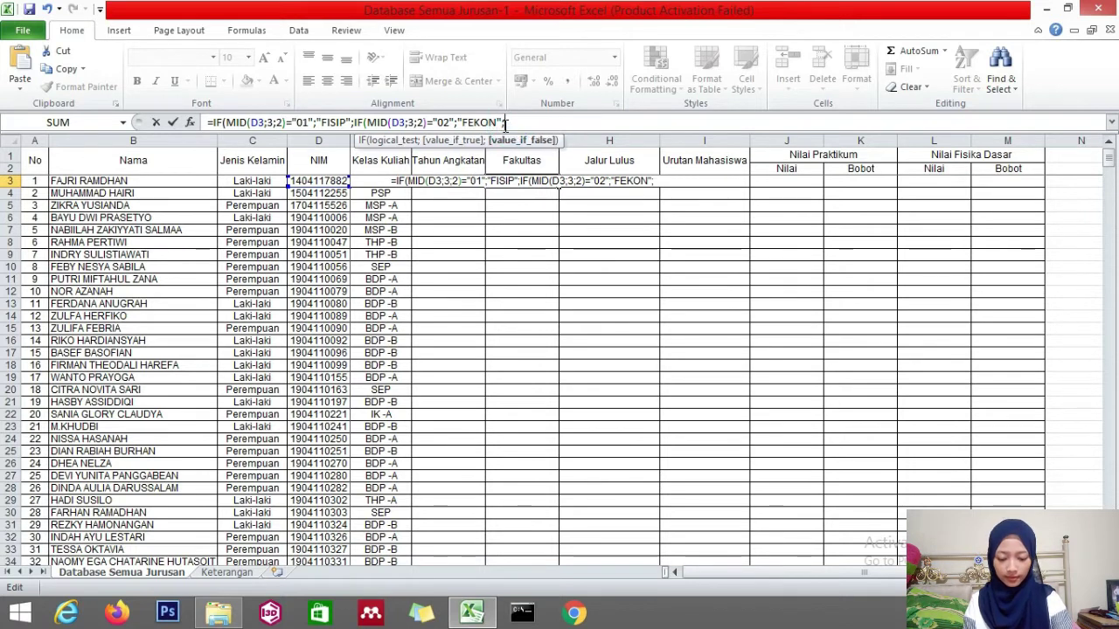
key(ctrl+v)
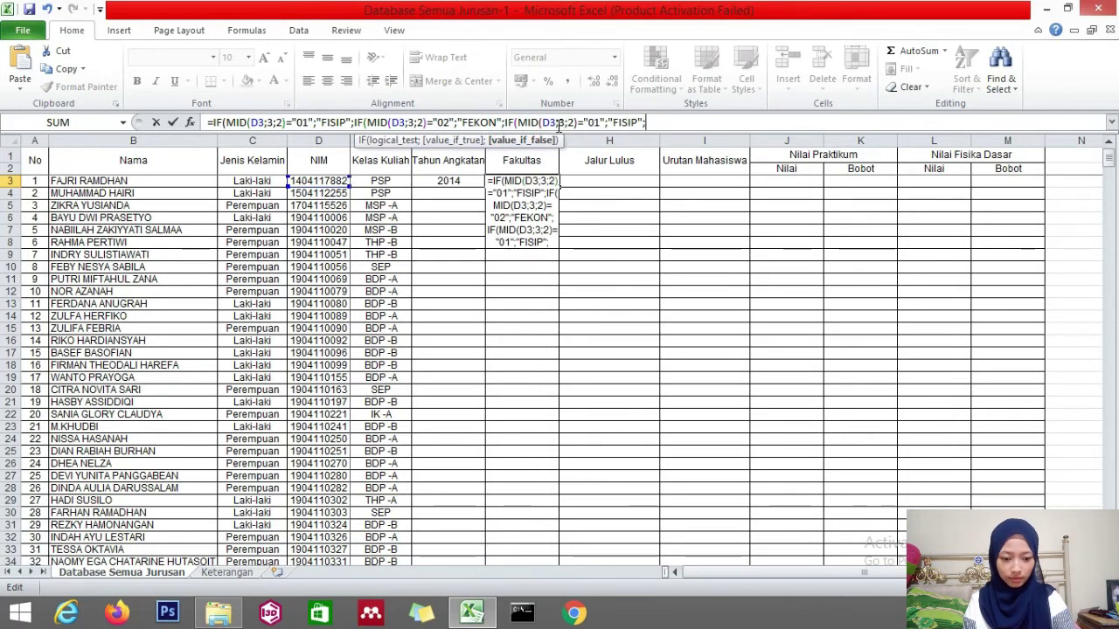
drag(588, 124, 603, 127)
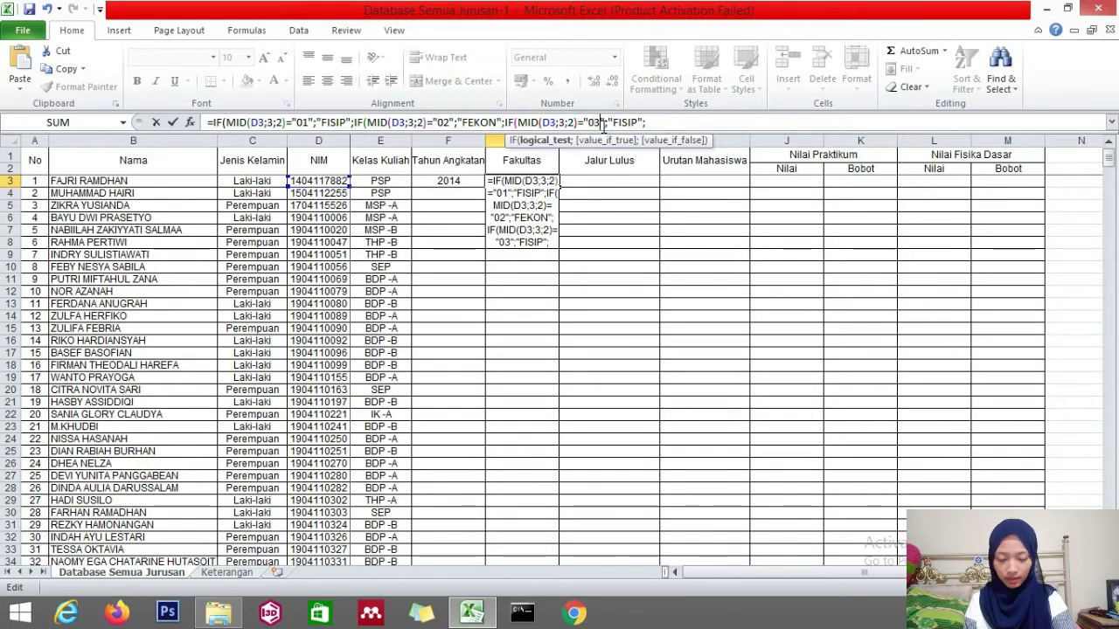
drag(623, 123, 640, 123)
text(MIPA)
- Append the copied IF(MID) clause as a fourth nested condition that tests for "04" and returns "FPK"
click(660, 123)
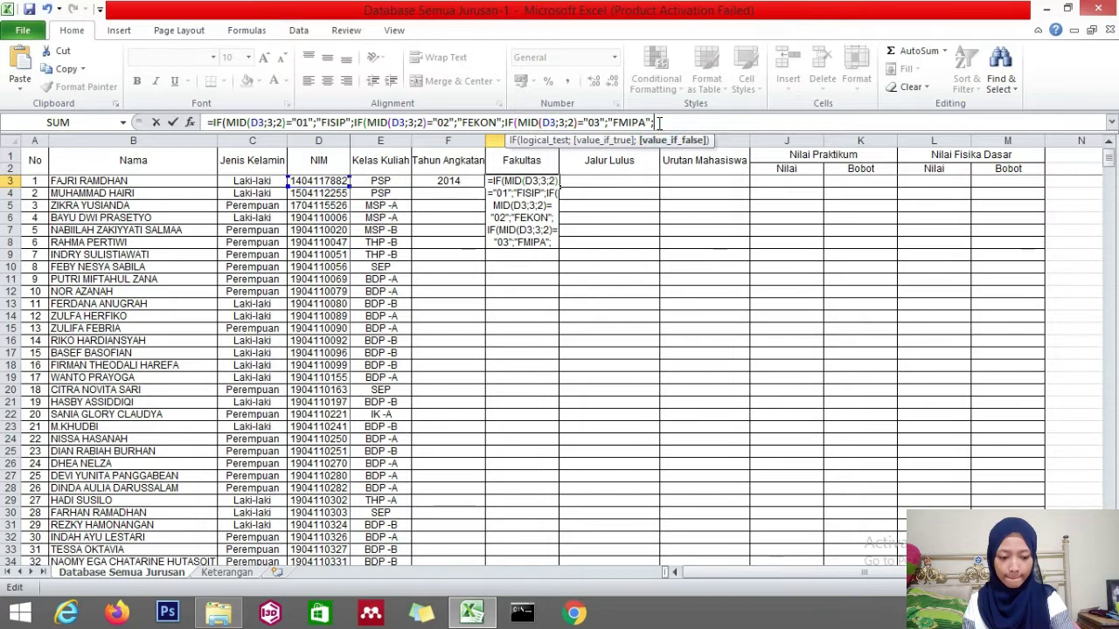
key(ctrl+v)
click(750, 123)
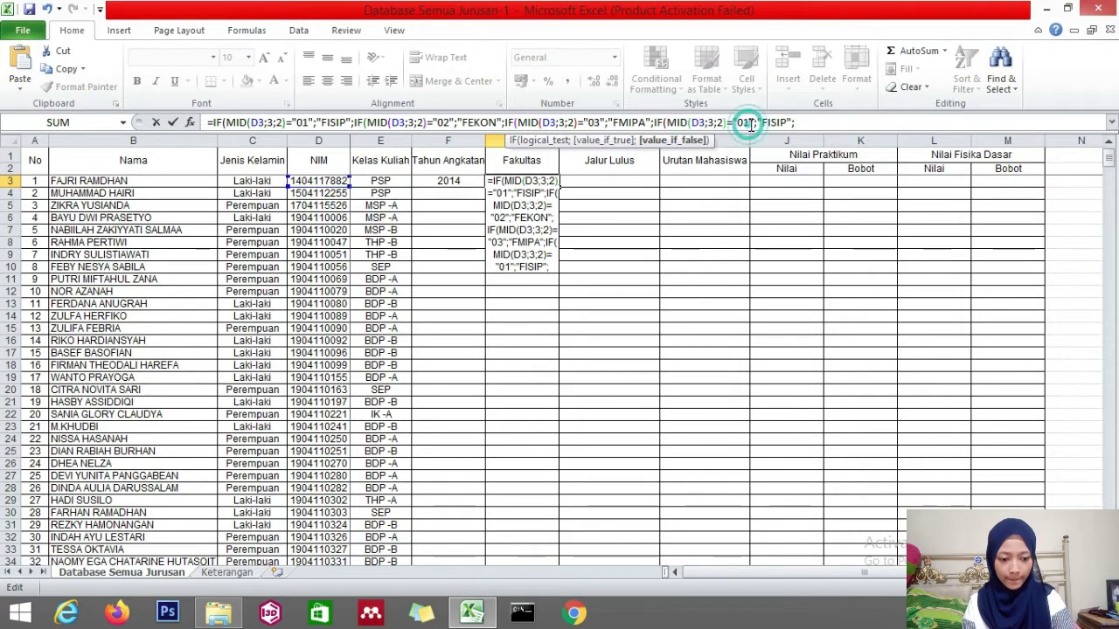
key(BackSpace)
text(4)
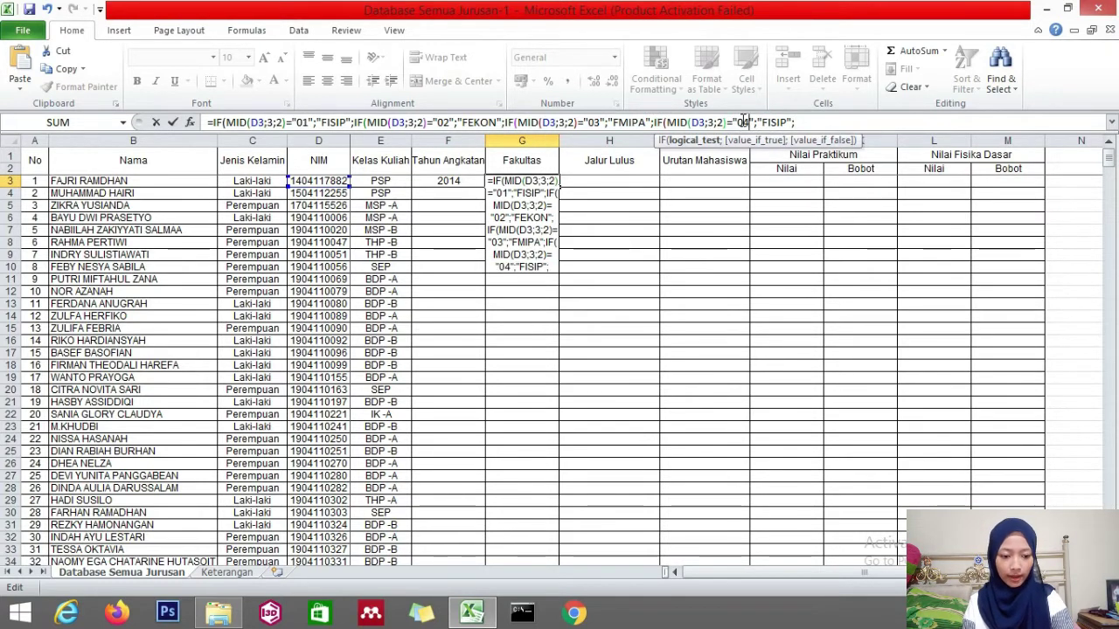
drag(770, 122, 780, 124)
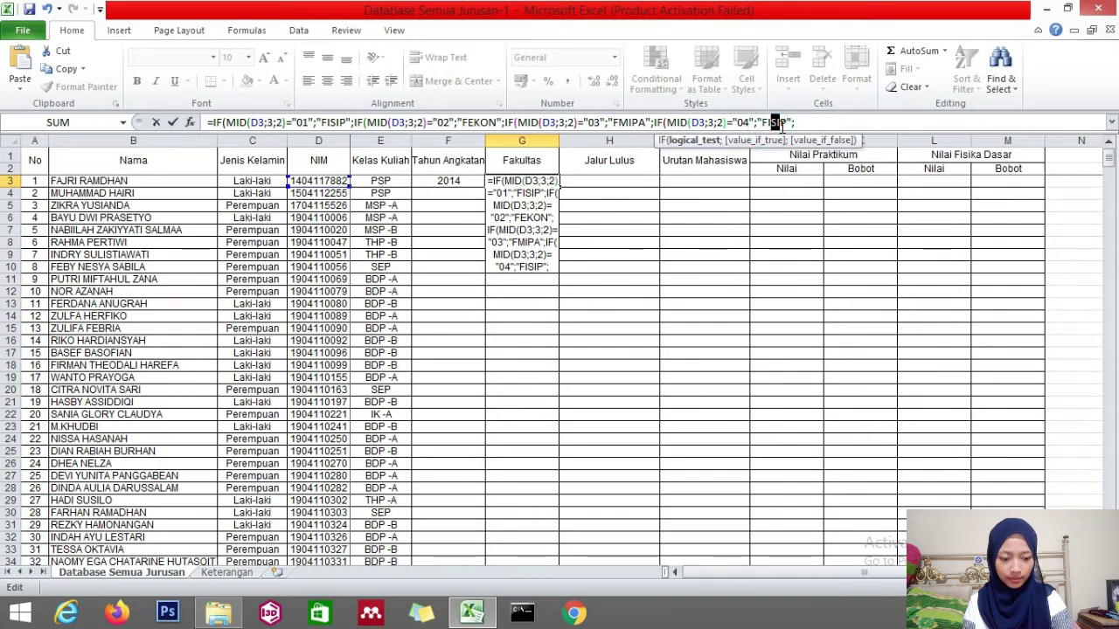
text(PK)
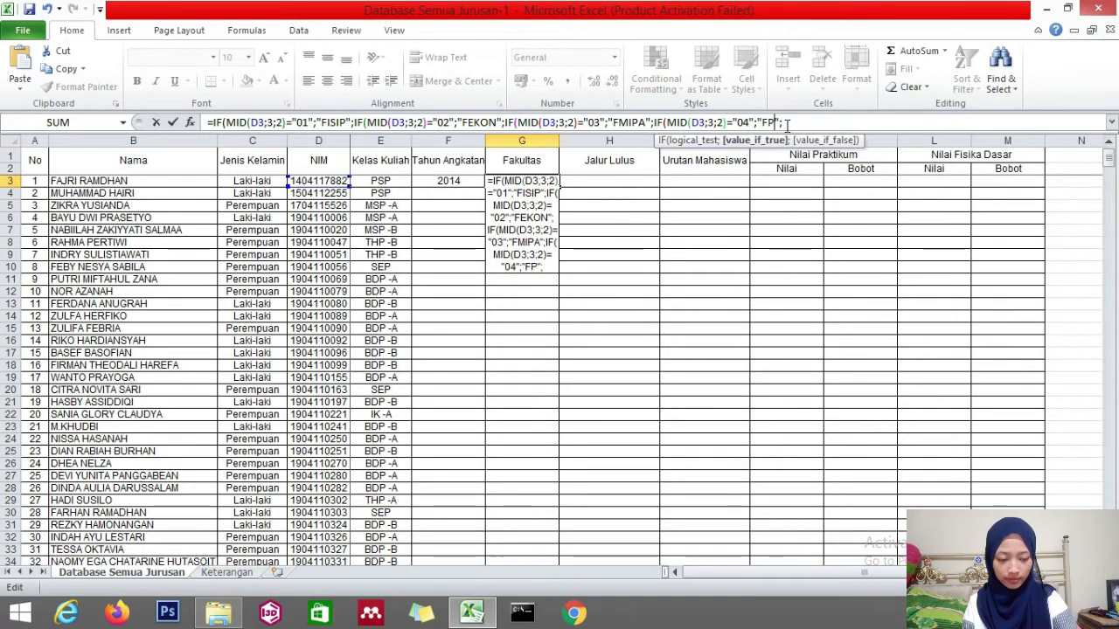
- Append the copied IF(MID) clause as a fifth nested condition that tests for "05" and returns "FKIP"
click(801, 118)
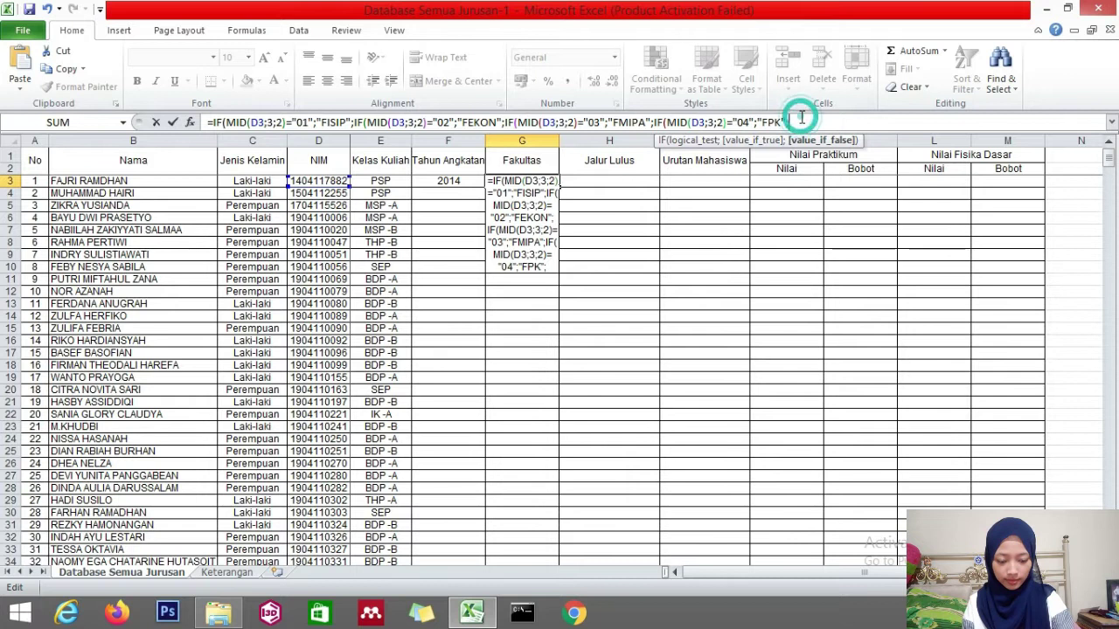
key(ctrl+v)
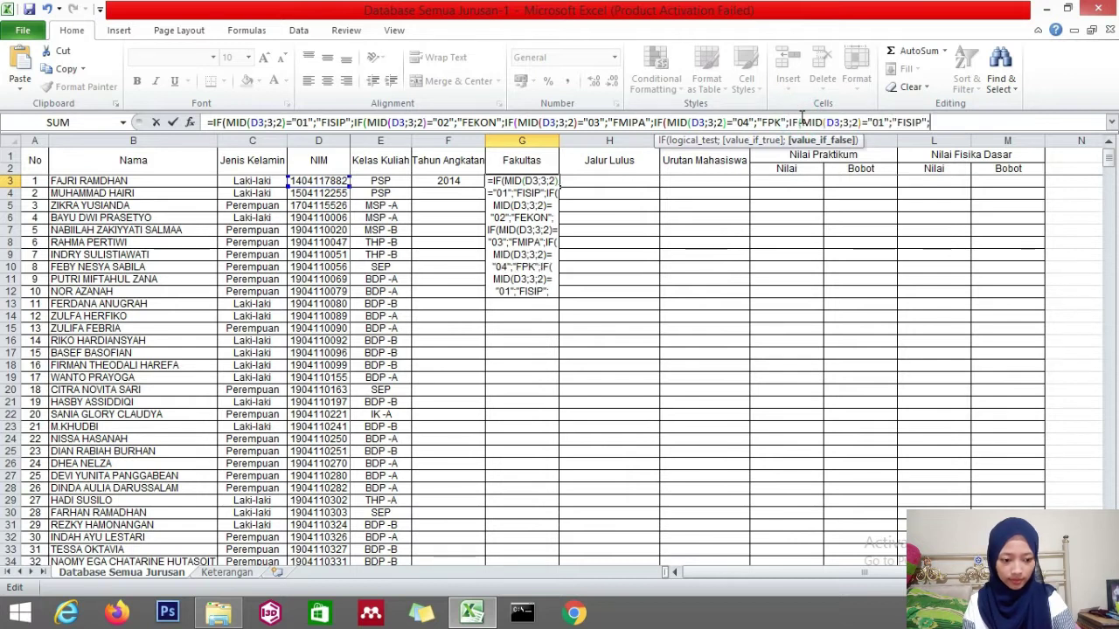
click(883, 122)
key(BackSpace)
text(5)
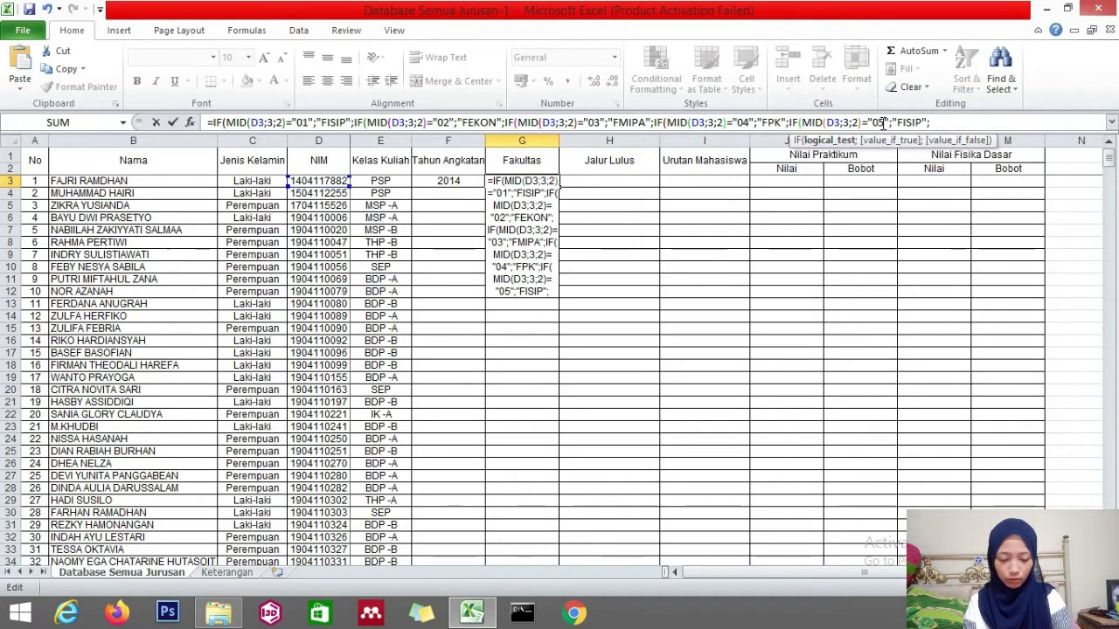
double_click(906, 123)
text(KIP)
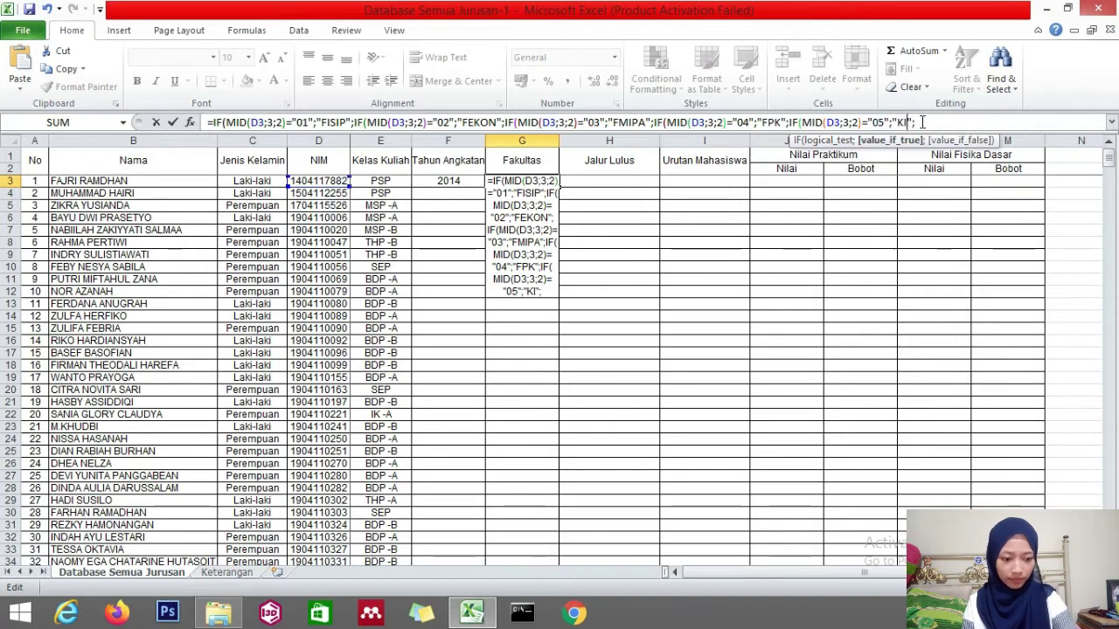
click(899, 123)
text(FKIP)
- Append the copied IF(MID) clause as a sixth nested condition that tests for "06" and returns "FAPERTA"
click(929, 123)
key(ctrl+v)
double_click(1018, 122)
text(06)
double_click(1049, 122)
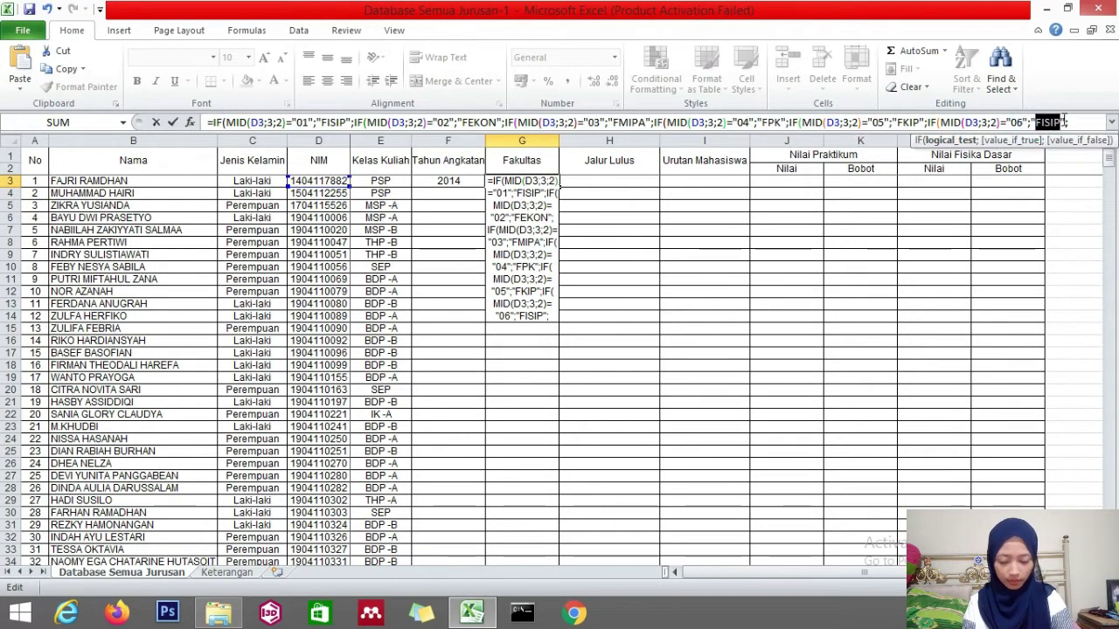
text(FAPERTA)
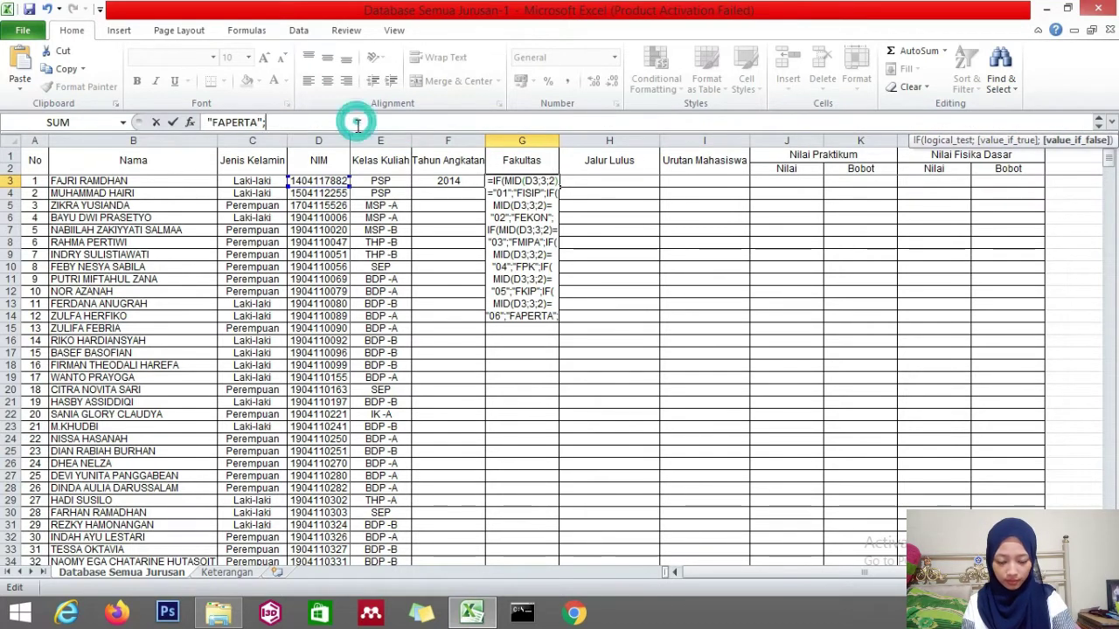
- Append the copied IF(MID) clause as a seventh nested condition that tests for "07" and returns "FT"
click(356, 123)
key(ctrl+v)
double_click(355, 122)
text(07)
double_click(386, 122)
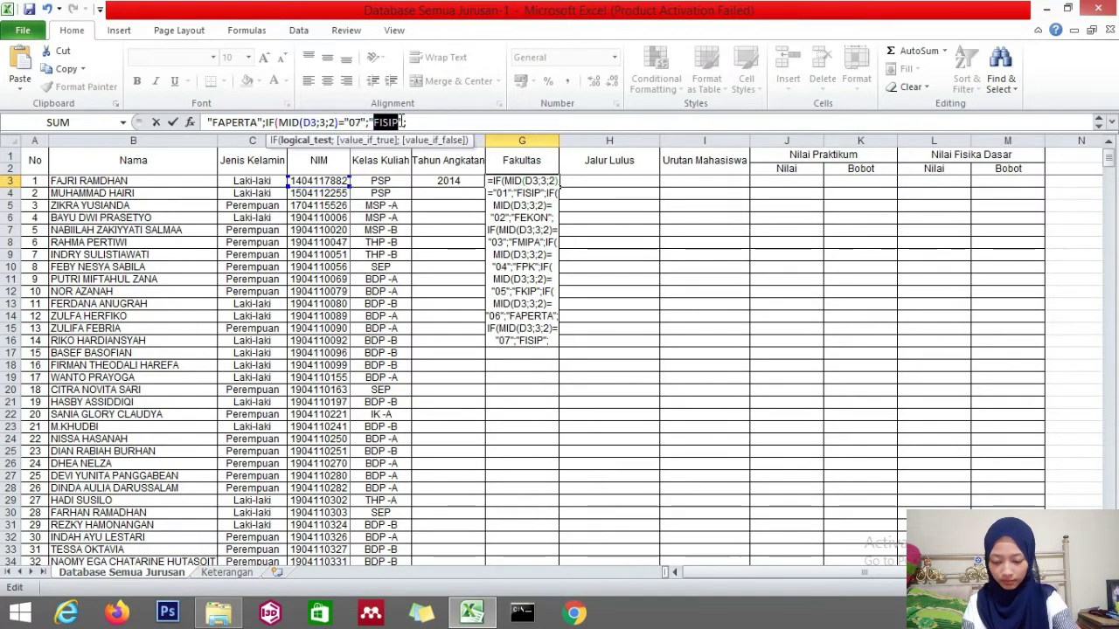
text(FT)
- Append the copied IF(MID) clause as an eighth nested condition that tests for "08" and returns "FK"
click(404, 122)
key(ctrl+v)
double_click(481, 123)
text(08)
double_click(522, 123)
text(FK)
- Add "FH" as the final false value, close the nested IFs, and commit the formula, accepting Excel's proposed parenthesis correction
key(End)
text(")
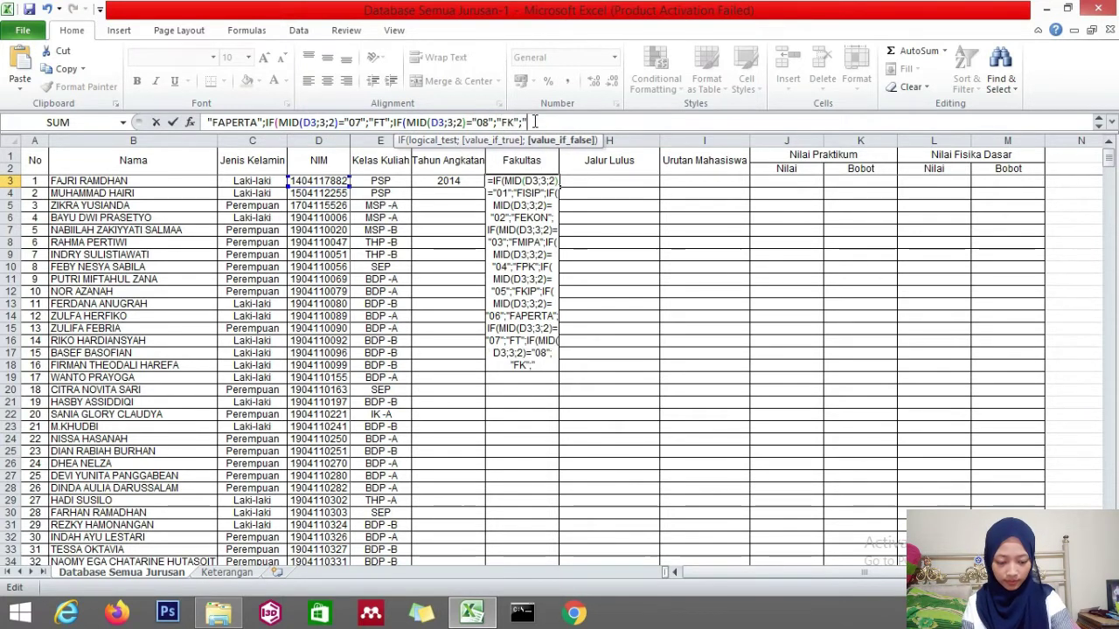
text(FH")
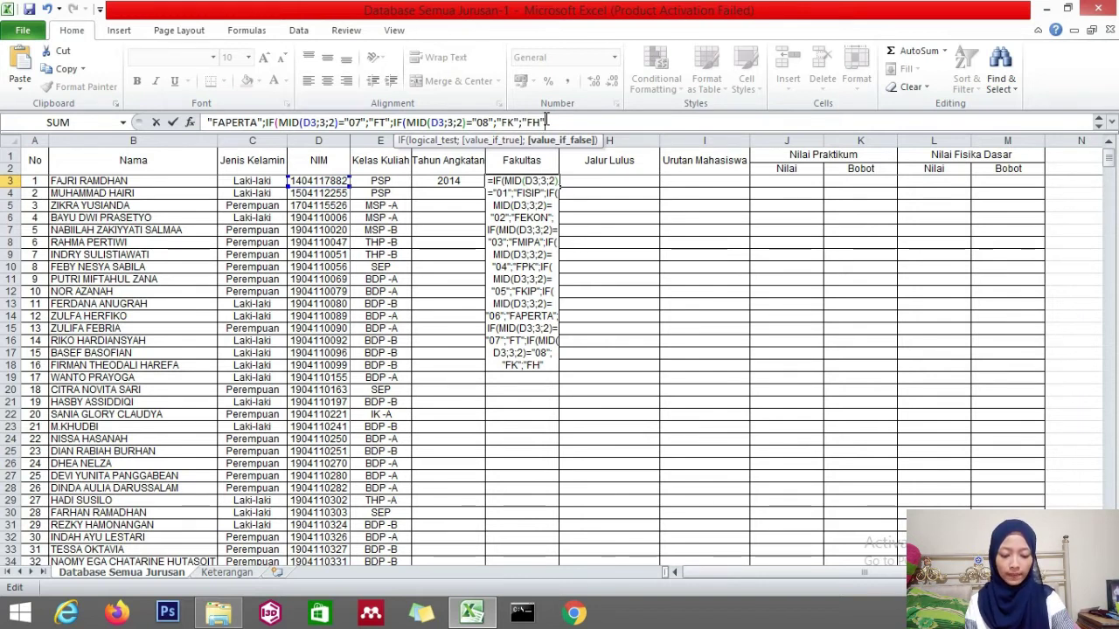
text())))
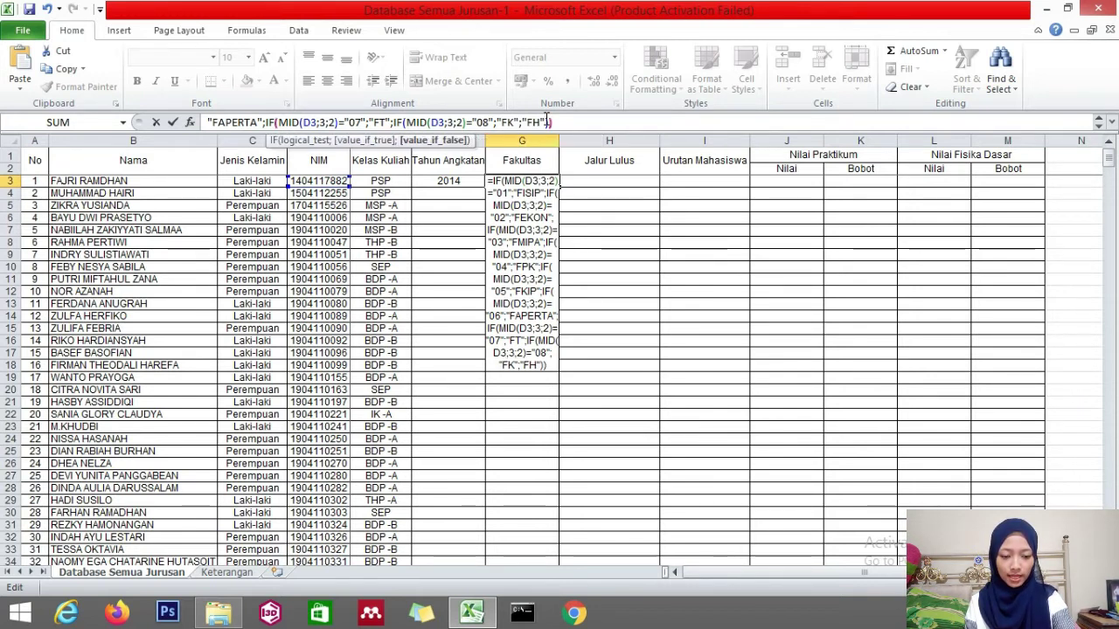
text()))
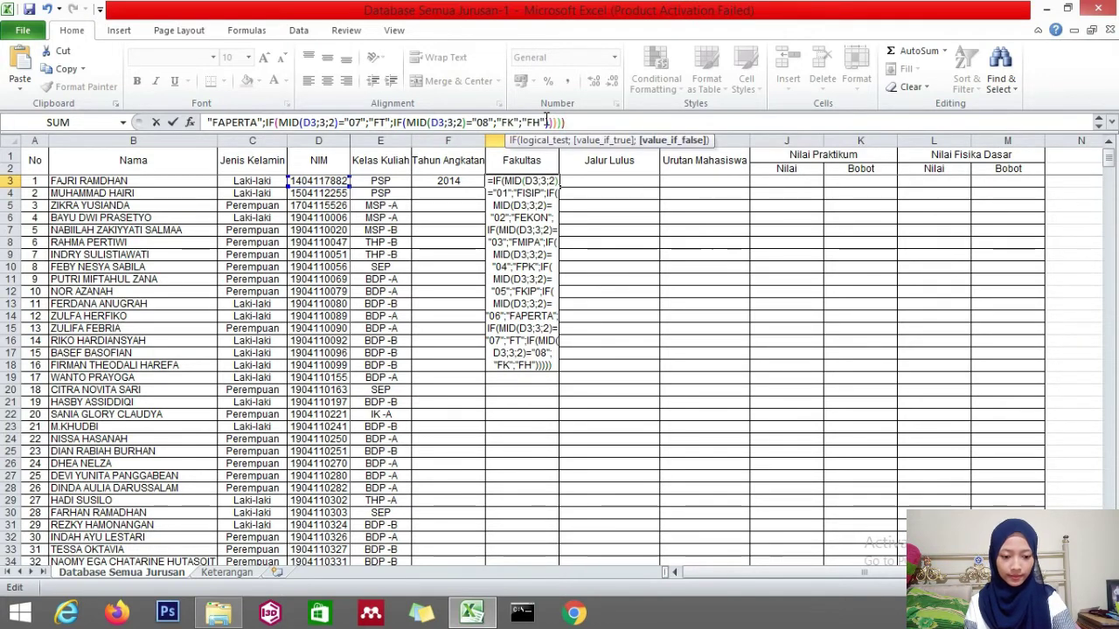
key(Return)
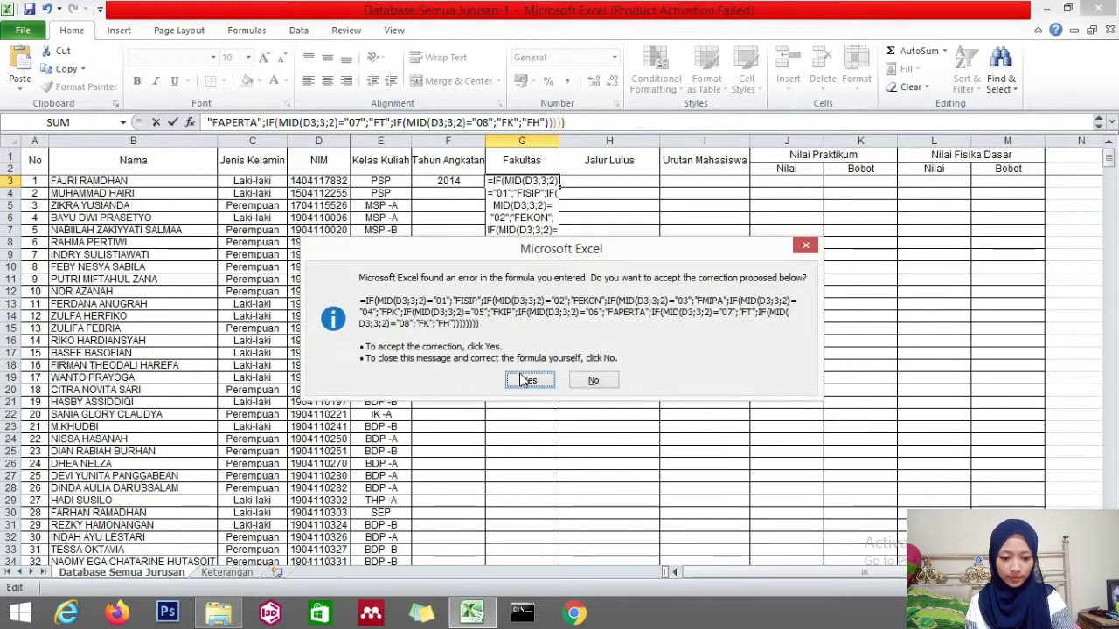
click(526, 379)
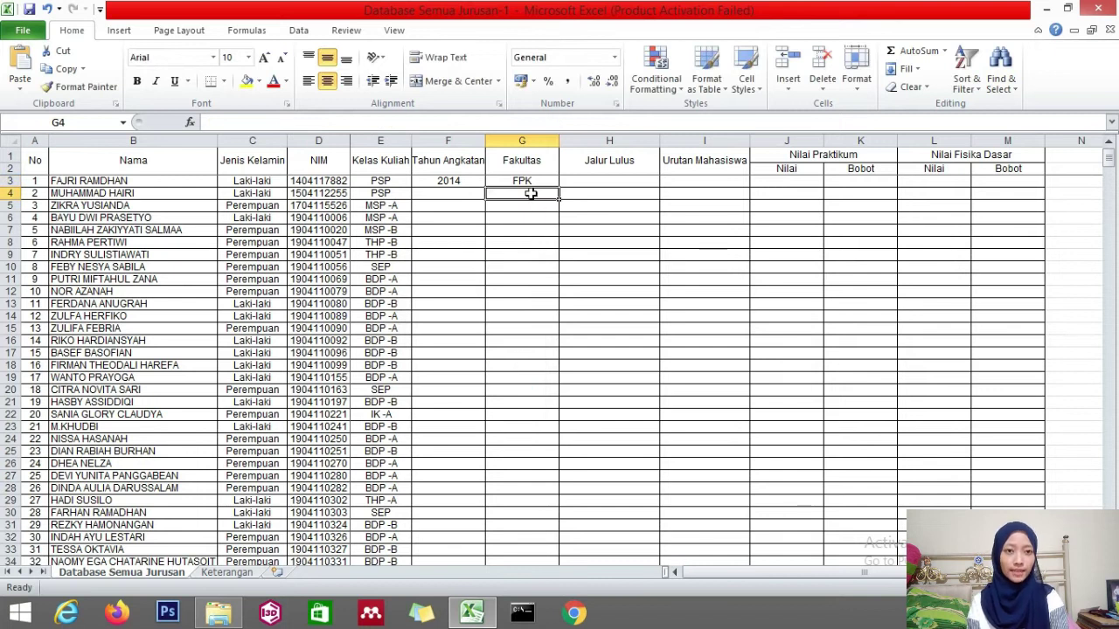
- Begin the first student's Jalur Lulus formula in H3 with an IF testing MID of the NIM in D3, start 5, length 2
click(586, 180)
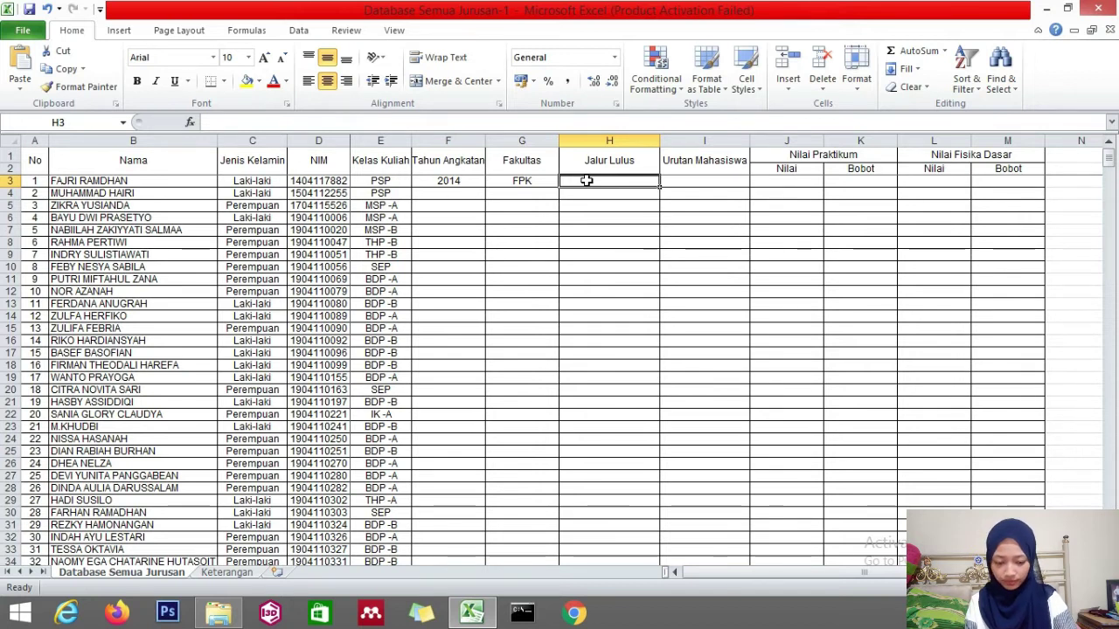
click(522, 182)
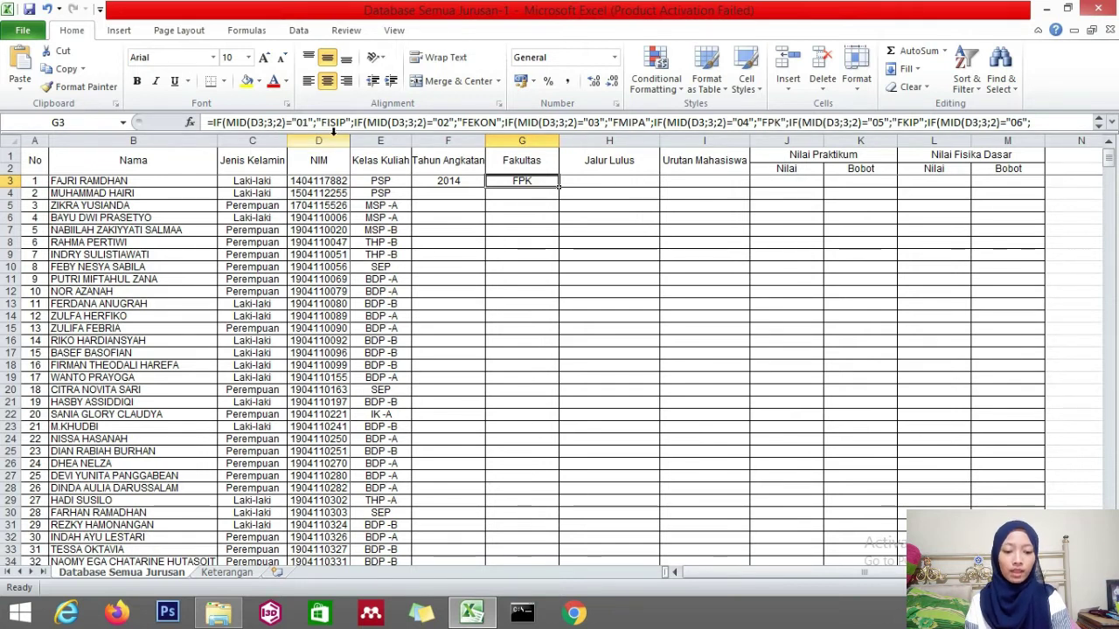
click(581, 181)
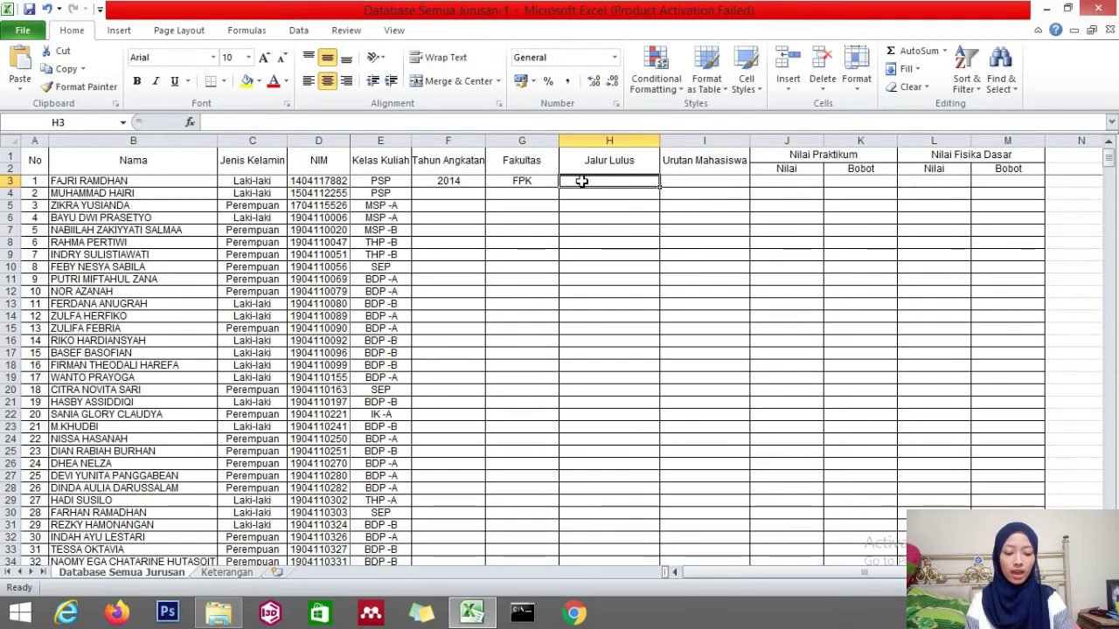
text(=)
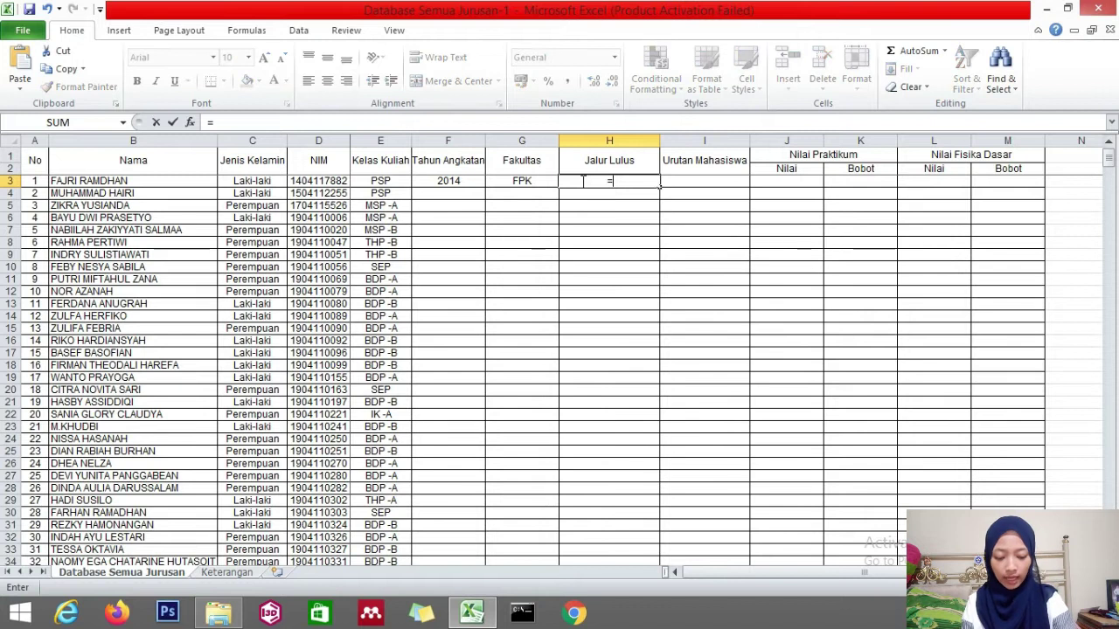
text(IF(MID)
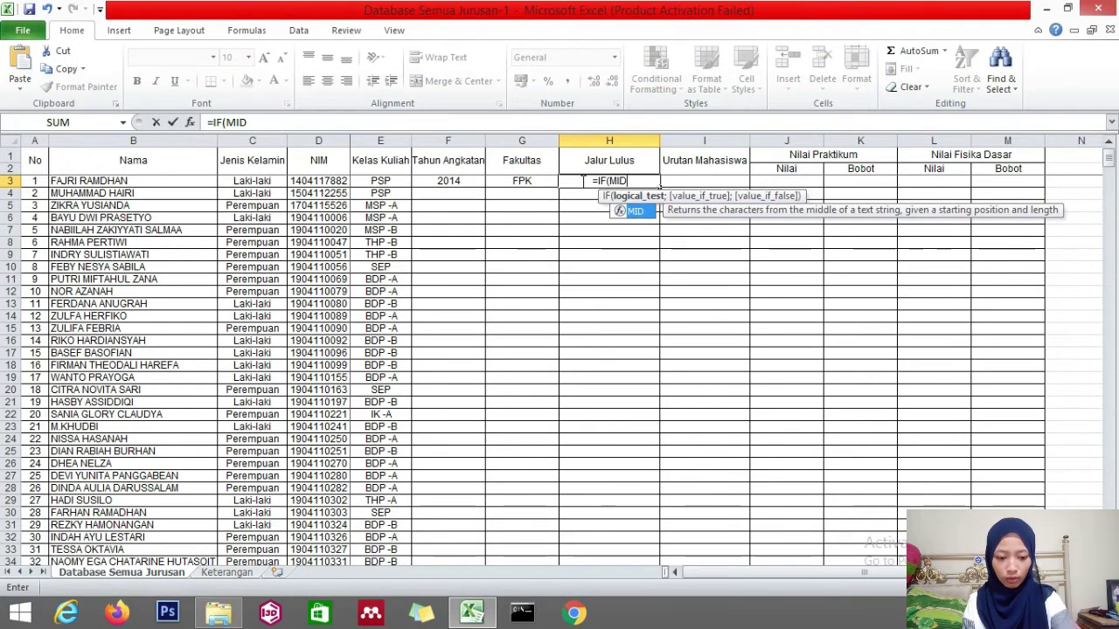
text(()
click(308, 187)
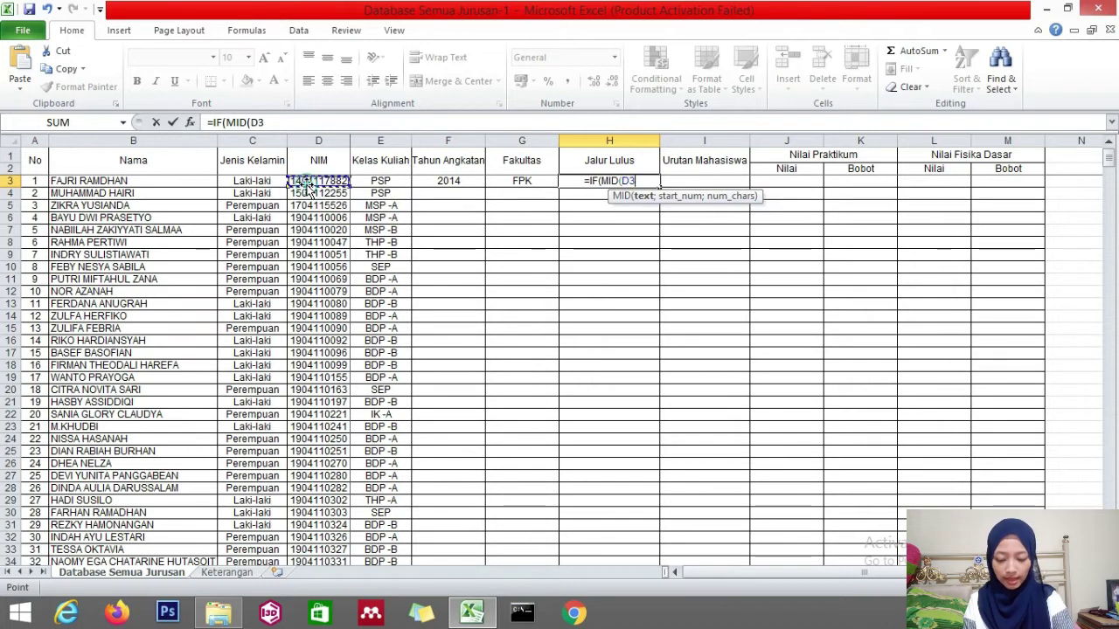
text(;5;2)
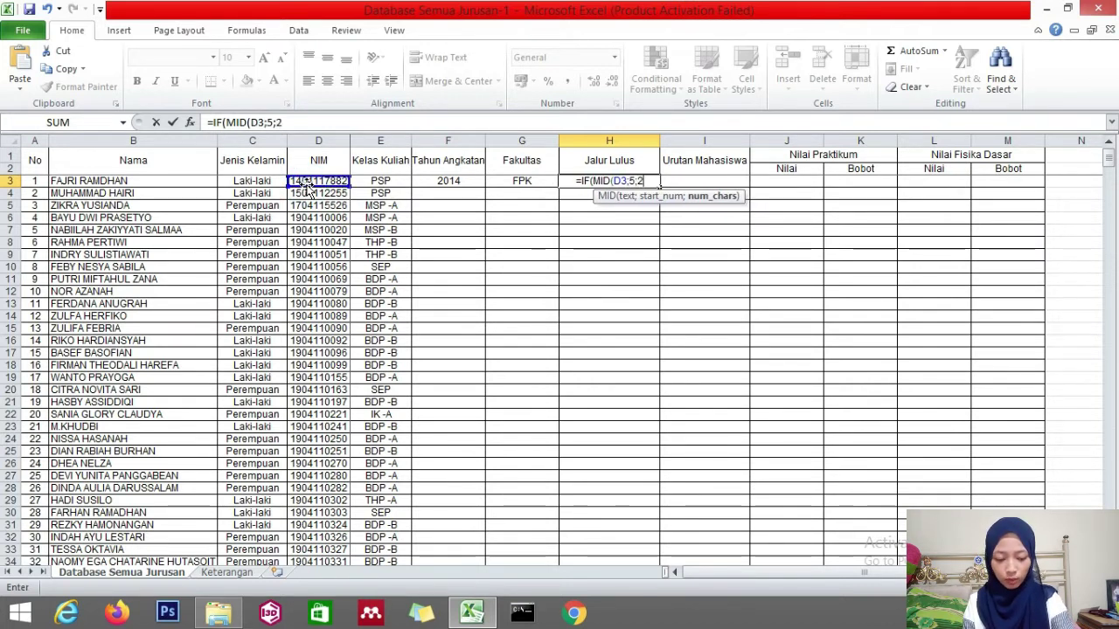
text()=)
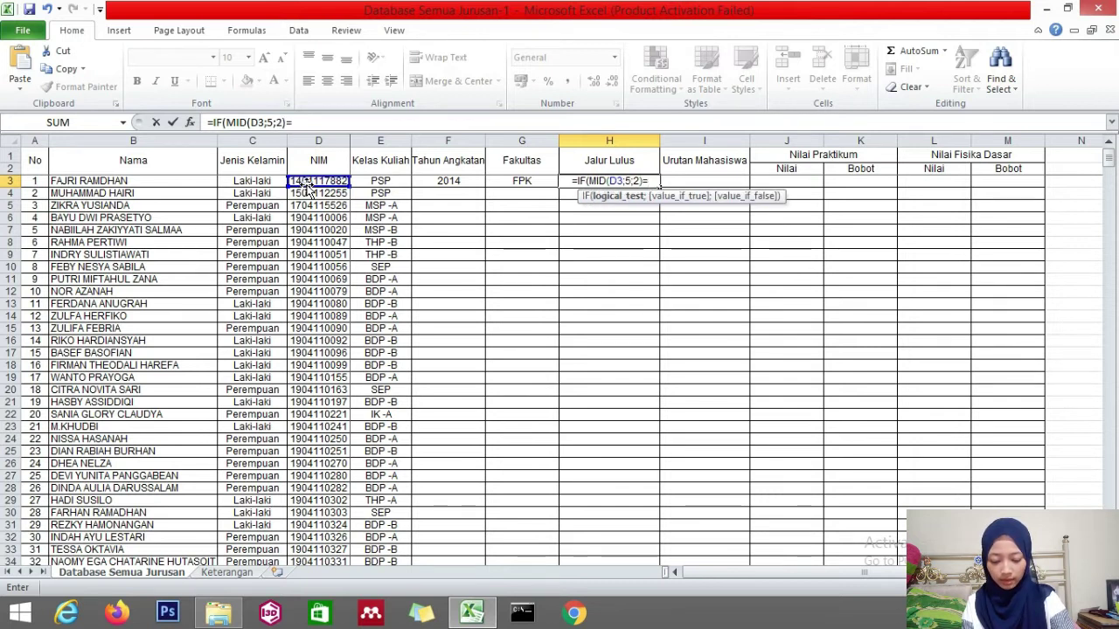
- Complete the first IF condition in H3 so that "11" returns "SNMPTN/SBMPTN", leaving the false value open
text("1)
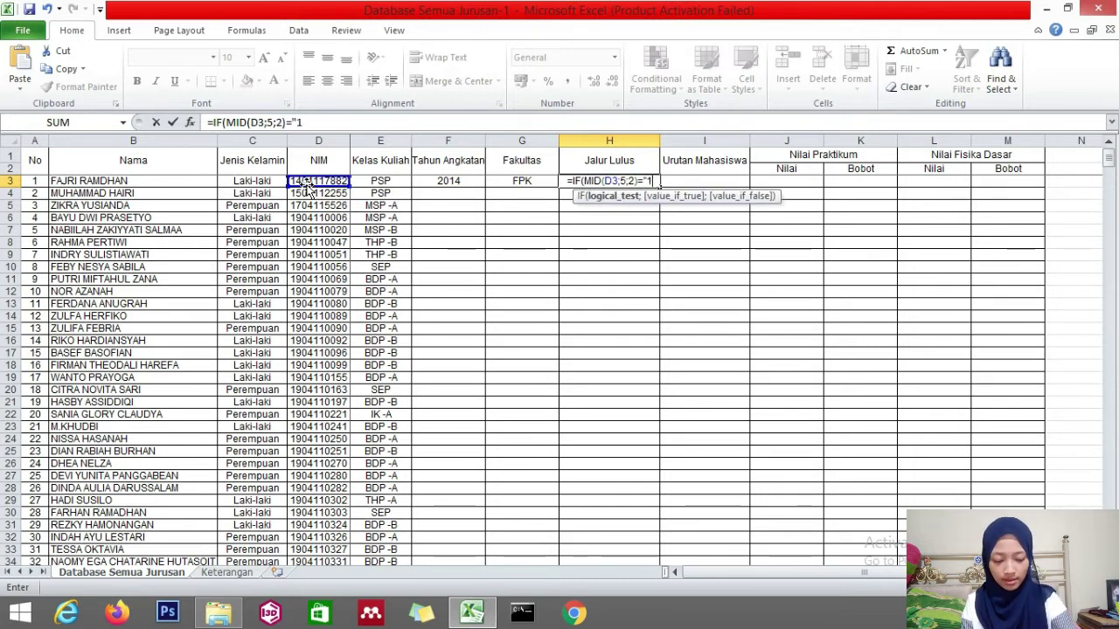
text(1";"S)
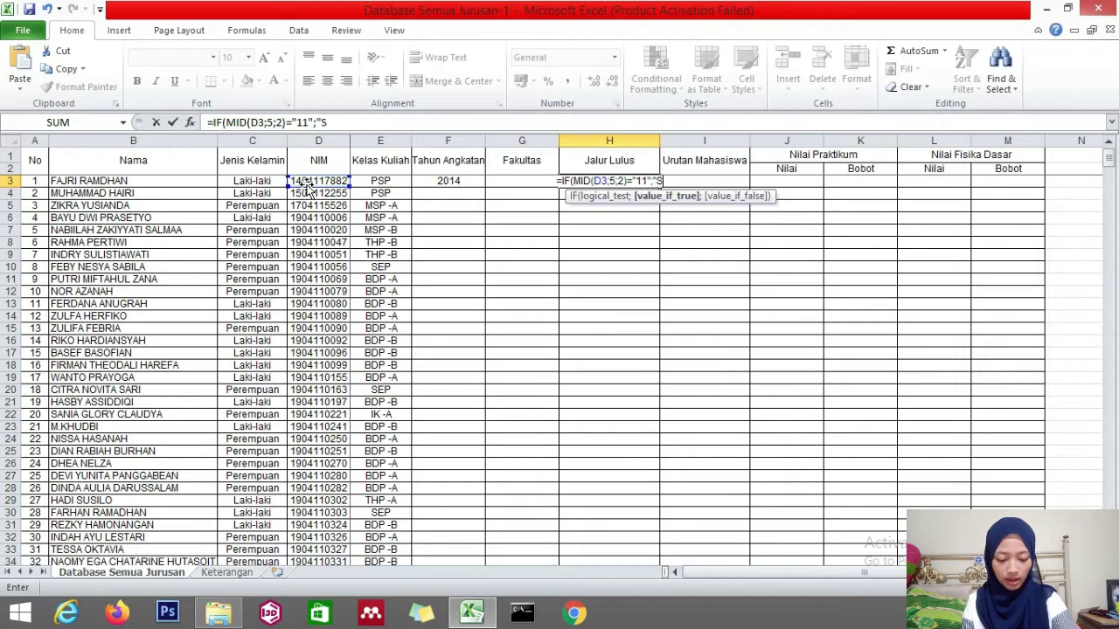
text(NMPTN)
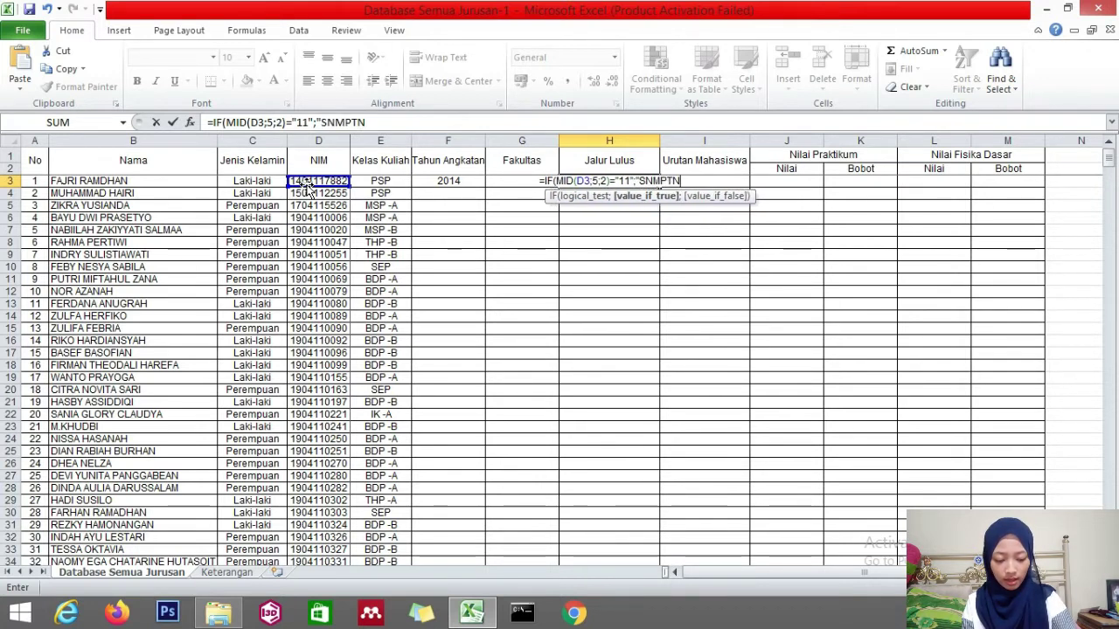
text(/SB)
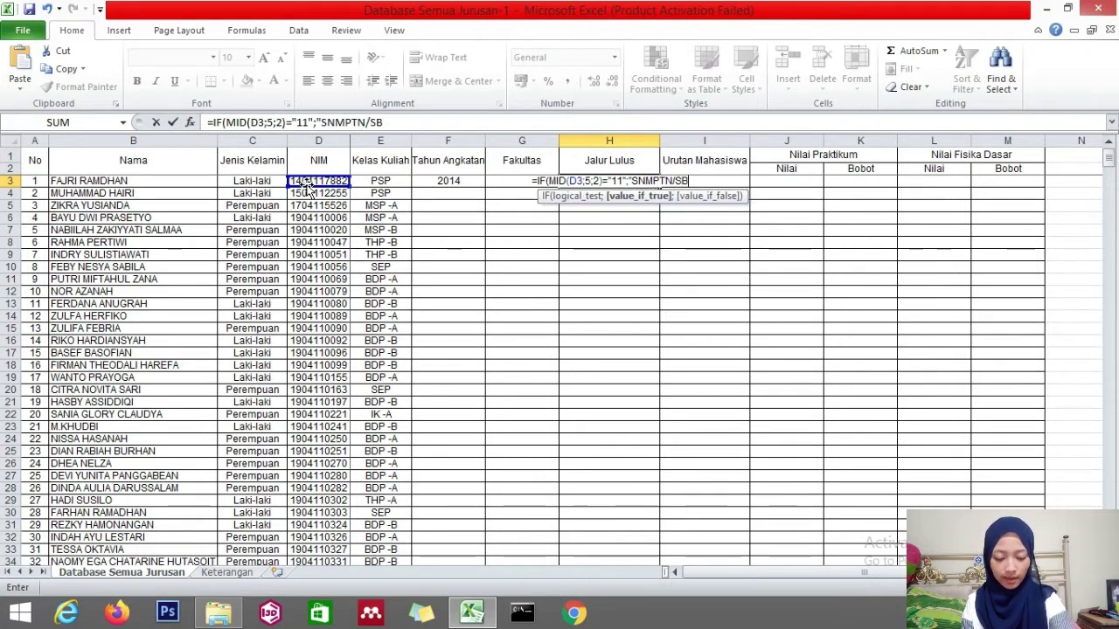
text(MPTN";)
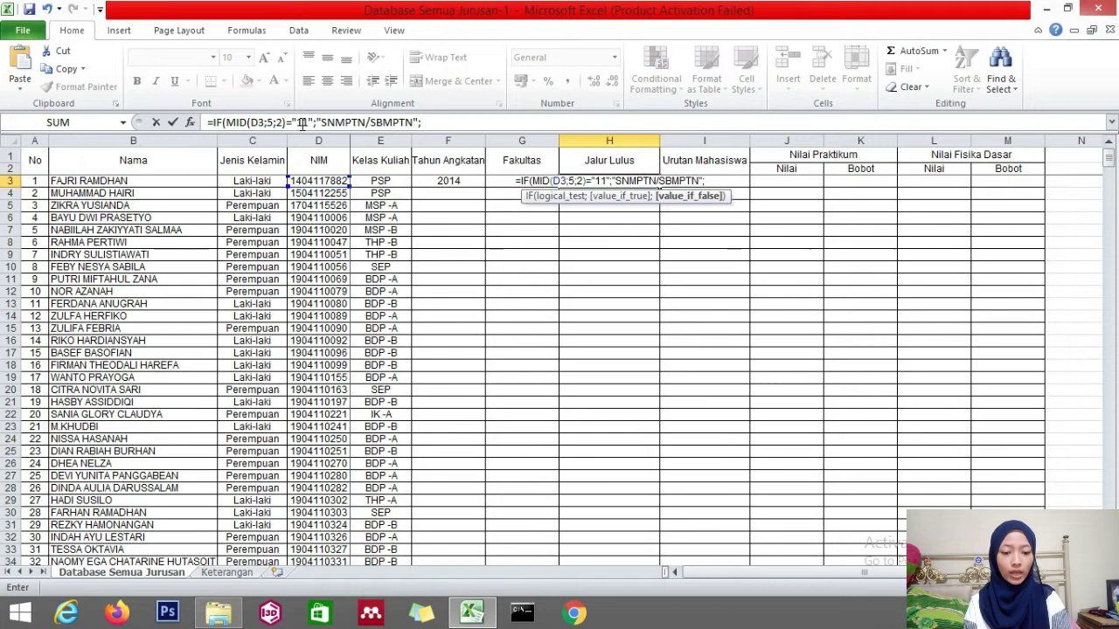
- Copy the IF(MID) clause and append it in H3 as a second nested condition that tests for "12" and returns "PBUD"
click(432, 121)
drag(431, 121, 213, 122)
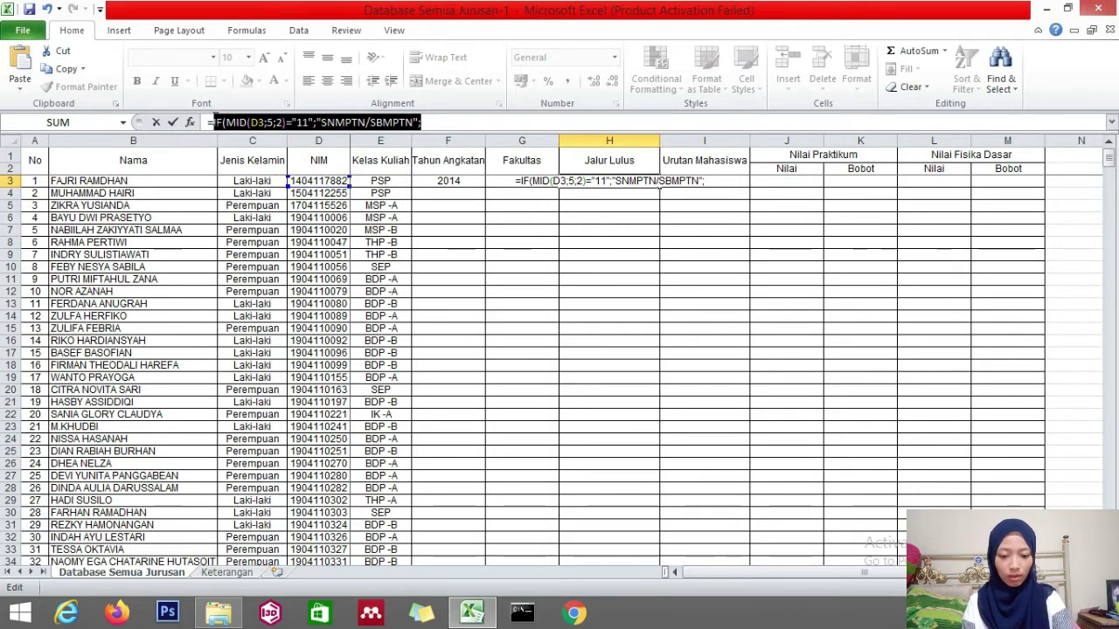
key(ctrl+c)
click(438, 123)
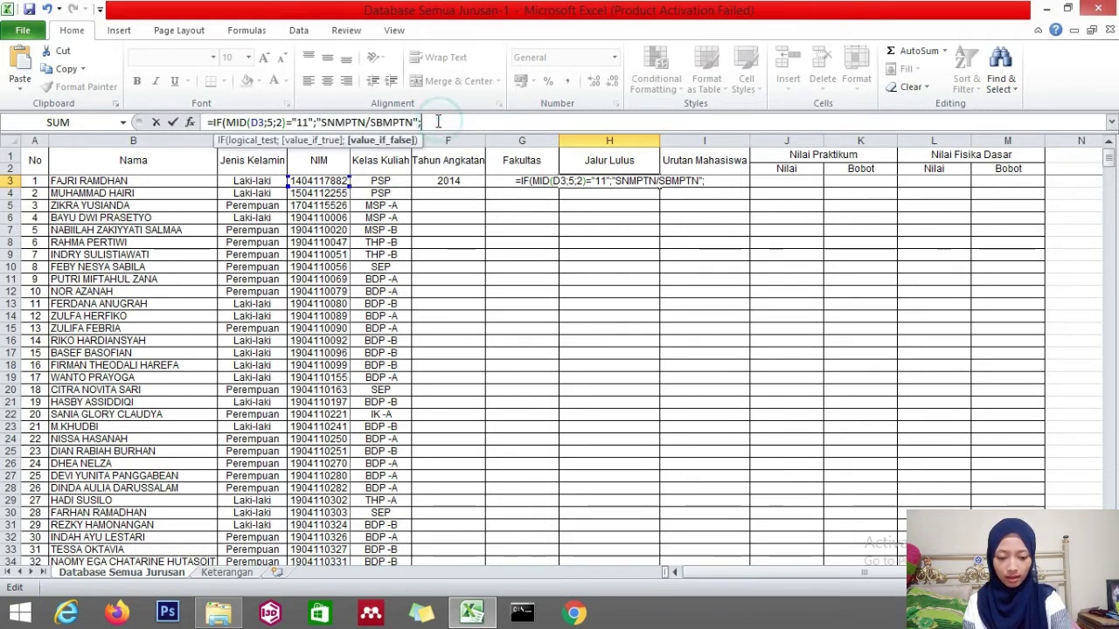
key(ctrl+v)
drag(504, 122, 519, 123)
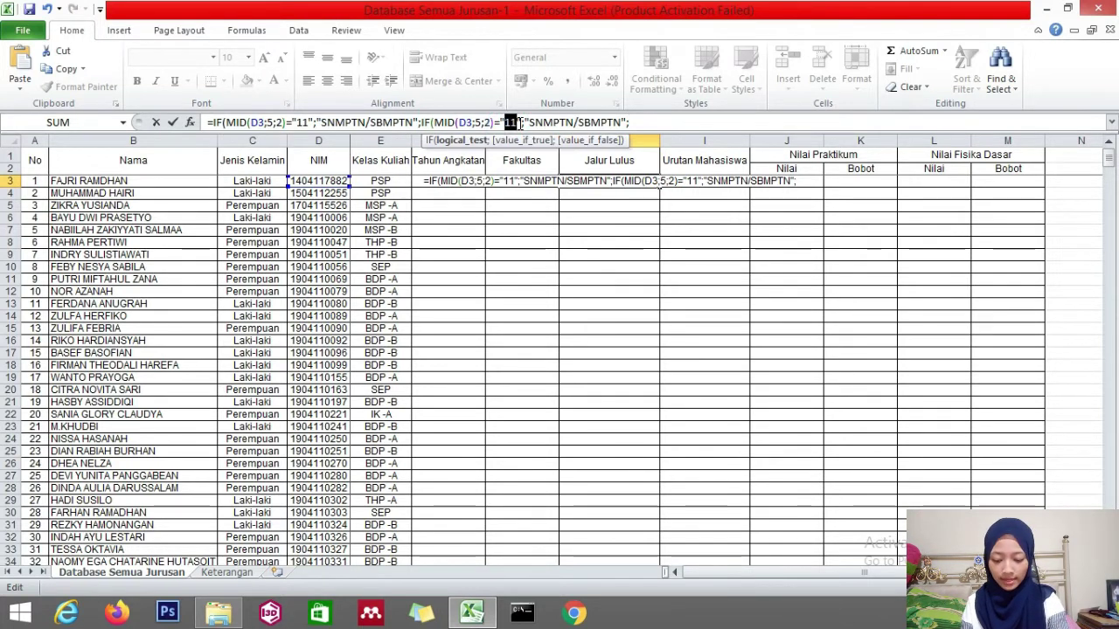
text(12)
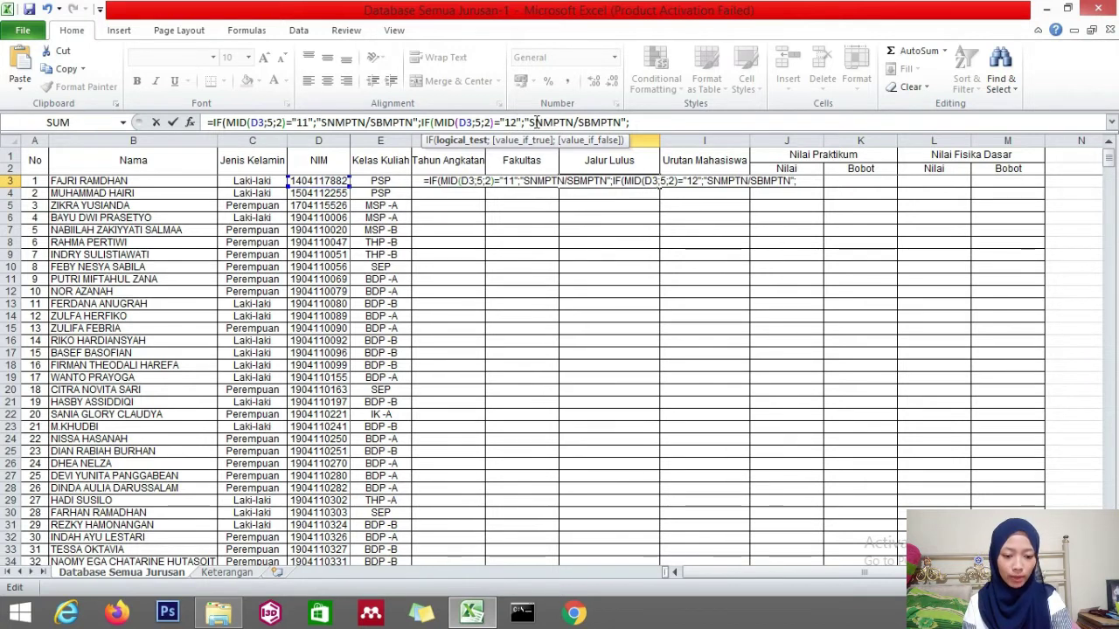
drag(537, 122, 617, 120)
key(BackSpace)
key(BackSpace)
text(PBUD)
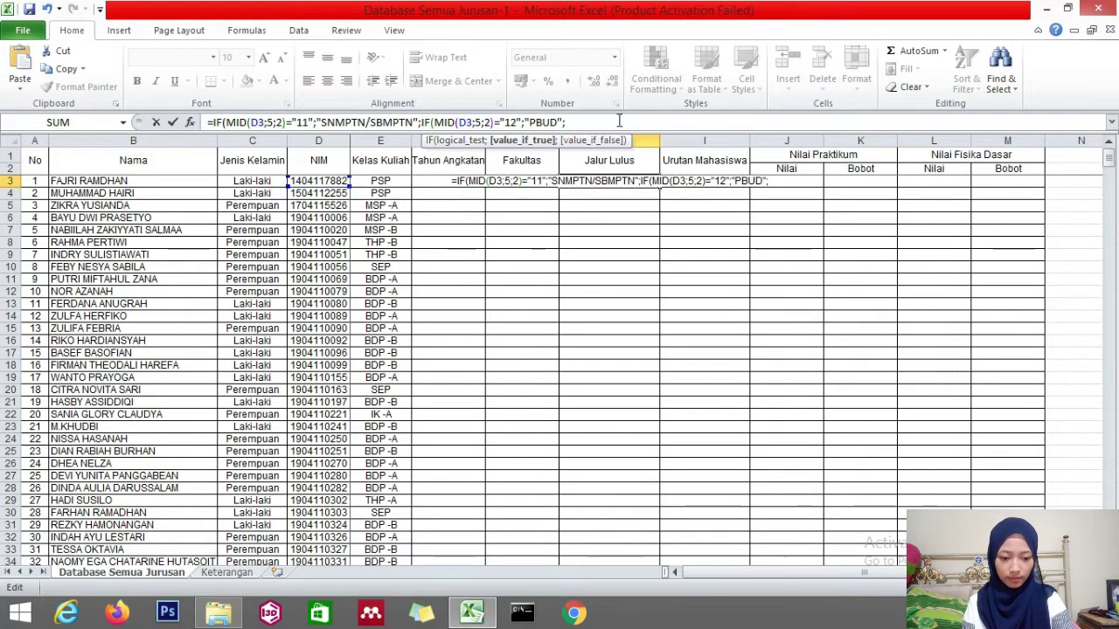
- Append the copied IF(MID) clause as a third nested condition that tests for "13" and returns "JALUR MANDIRI"
key(ctrl+v)
click(660, 122)
key(BackSpace)
text(3)
drag(679, 122, 767, 121)
key(BackSpace)
text(JALUR MANDIRI)
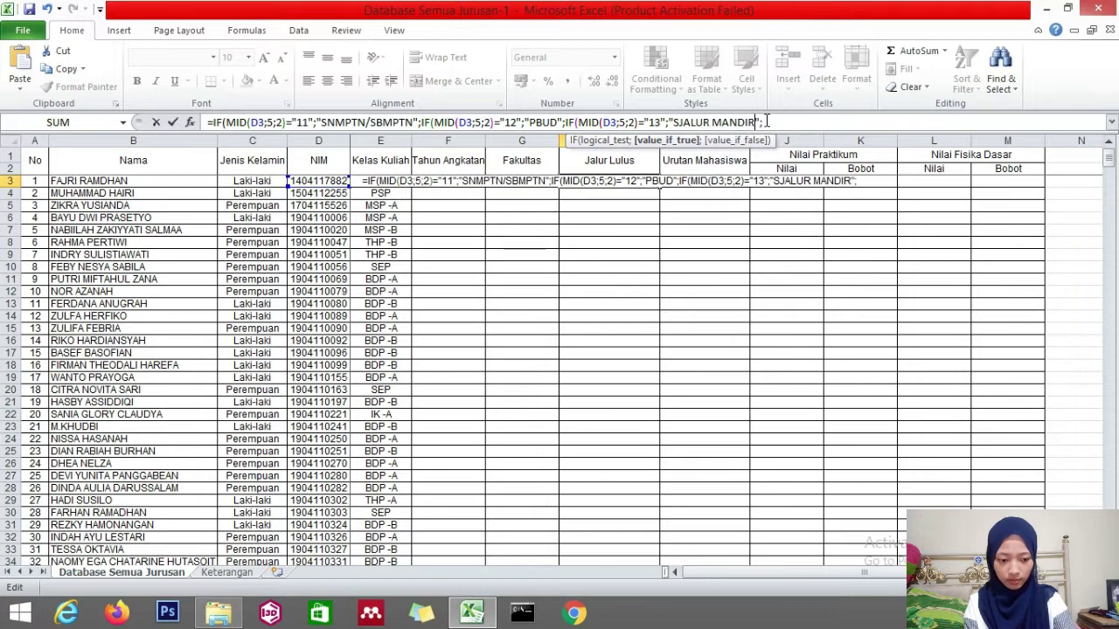
click(683, 123)
key(BackSpace)
- Append the copied IF(MID) clause as a fourth nested condition that tests for "15" and returns "JALUR MANDIRI"
click(771, 122)
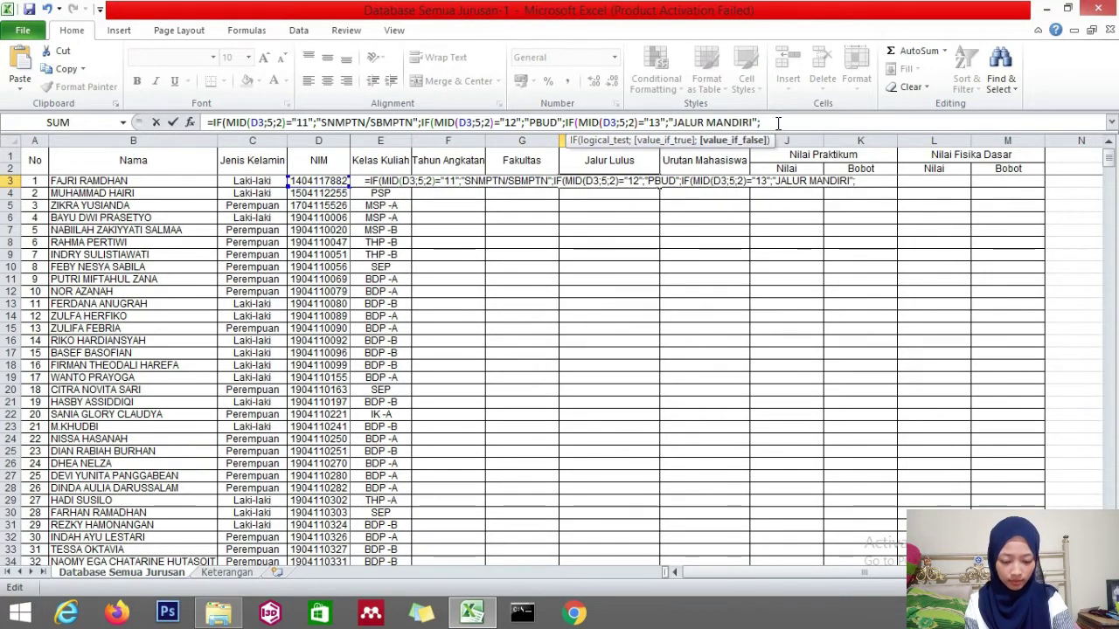
key(ctrl+v)
click(848, 121)
key(BackSpace)
text(5)
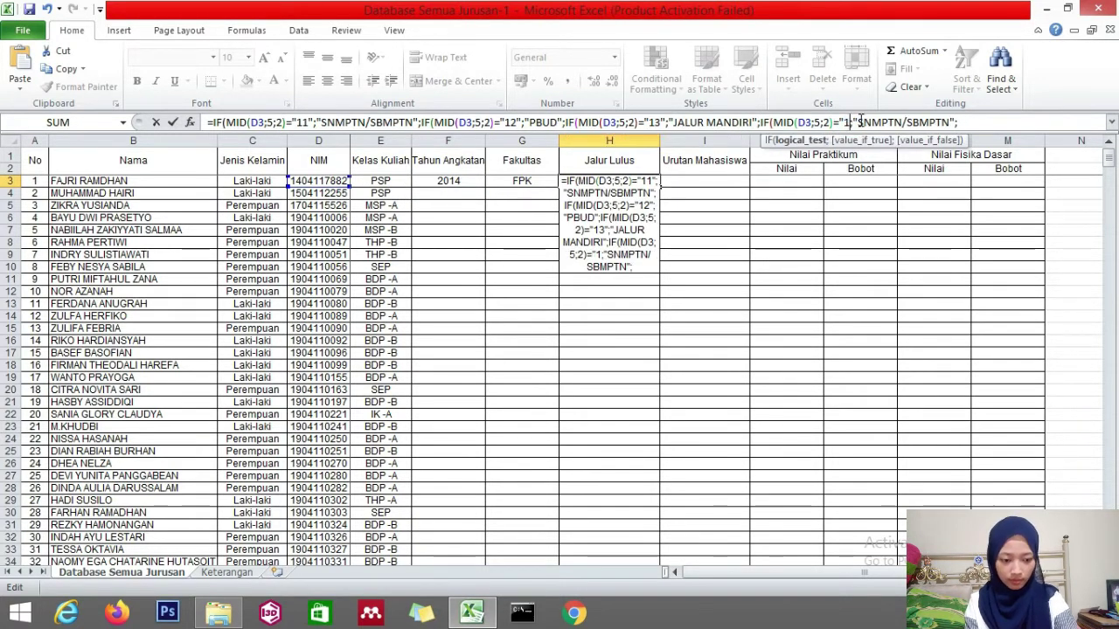
drag(868, 122, 962, 122)
text(JALUR MANDIRI)
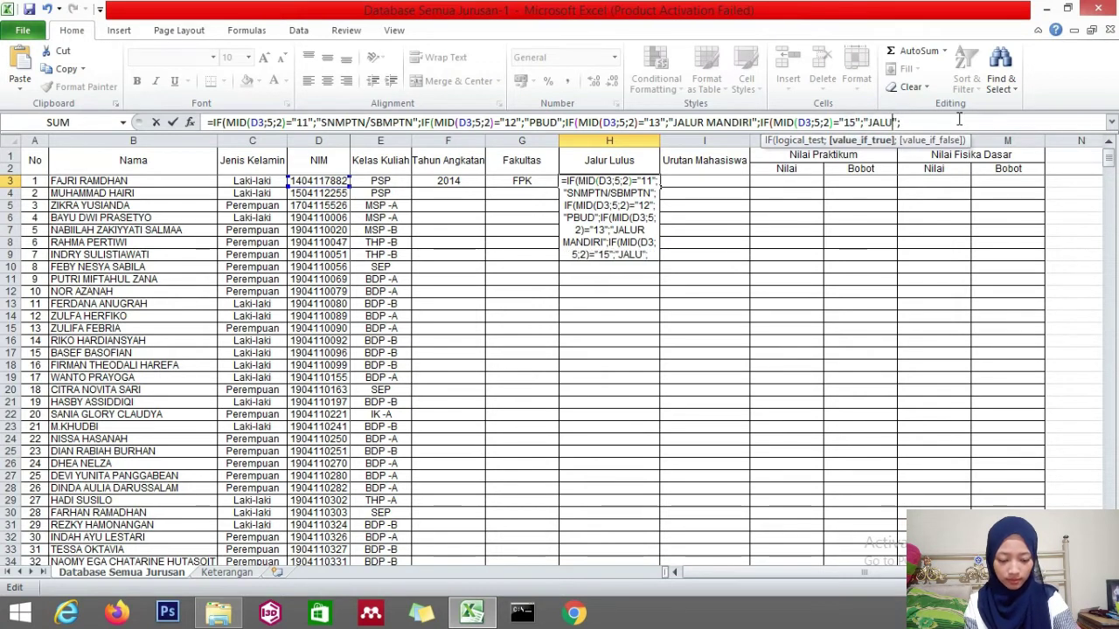
- Add "JALUR LAIN" as the final false value, close the four nested IFs, and commit the Jalur Lulus formula
click(968, 123)
text("JALUR LAIN")
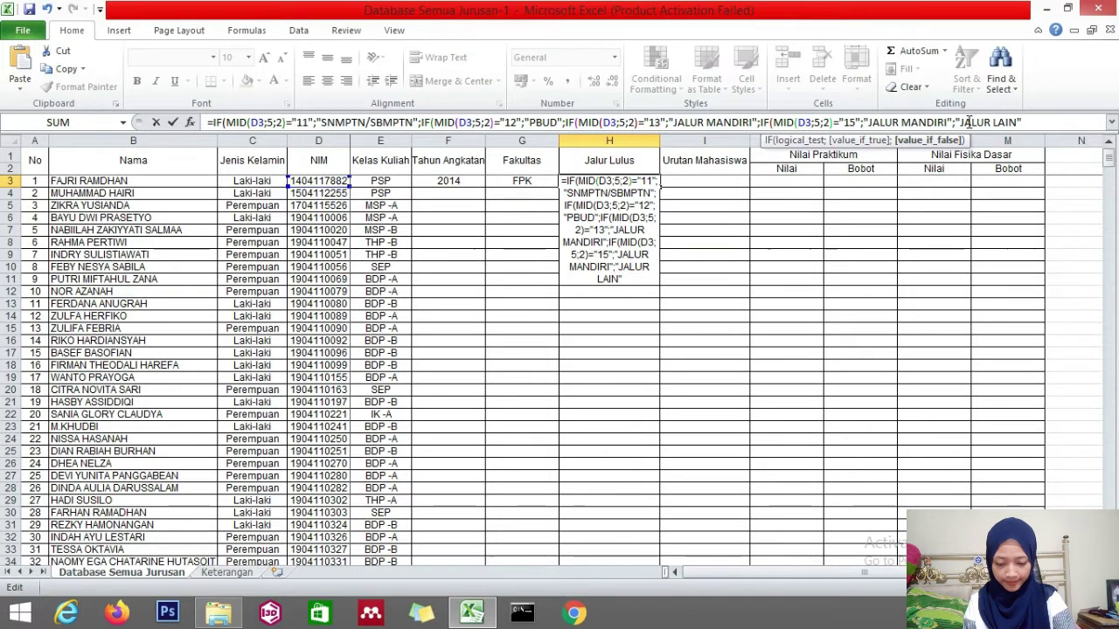
text())
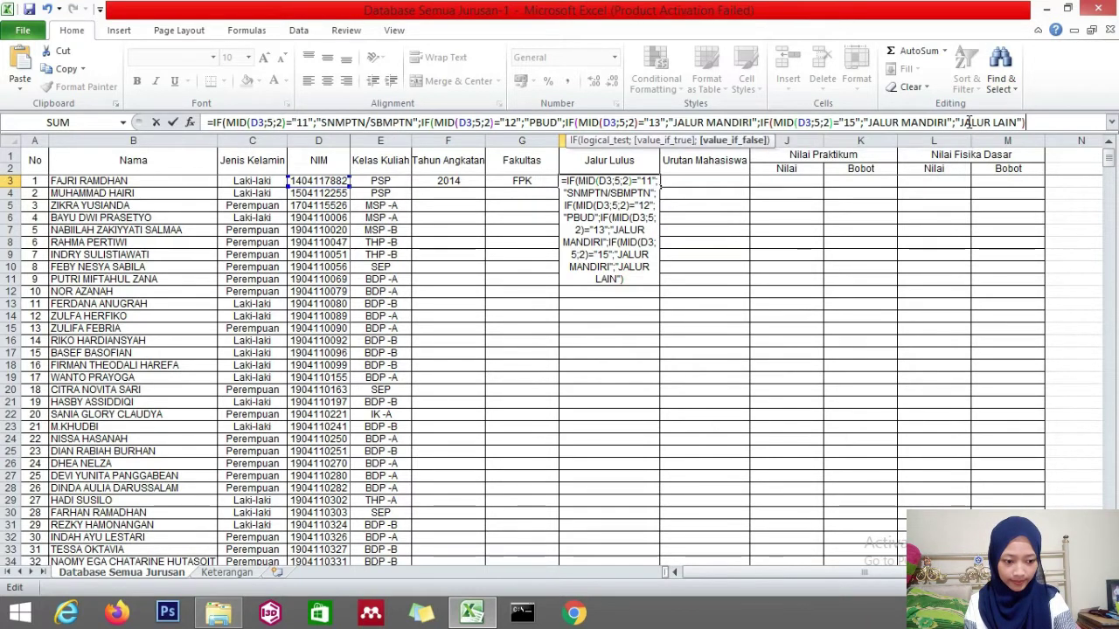
text())))
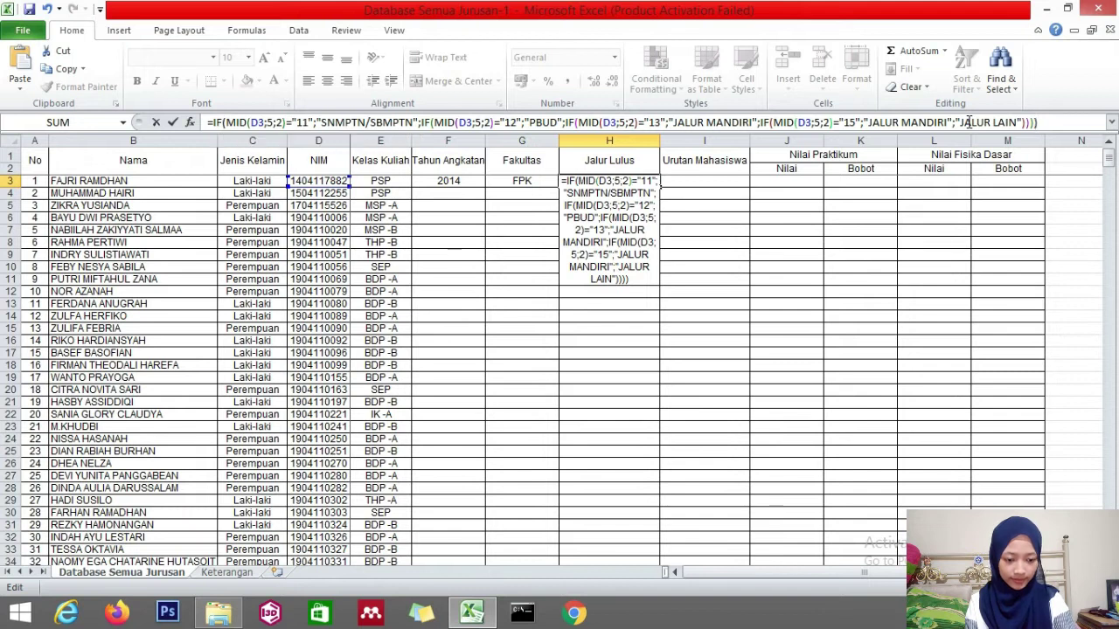
key(Return)
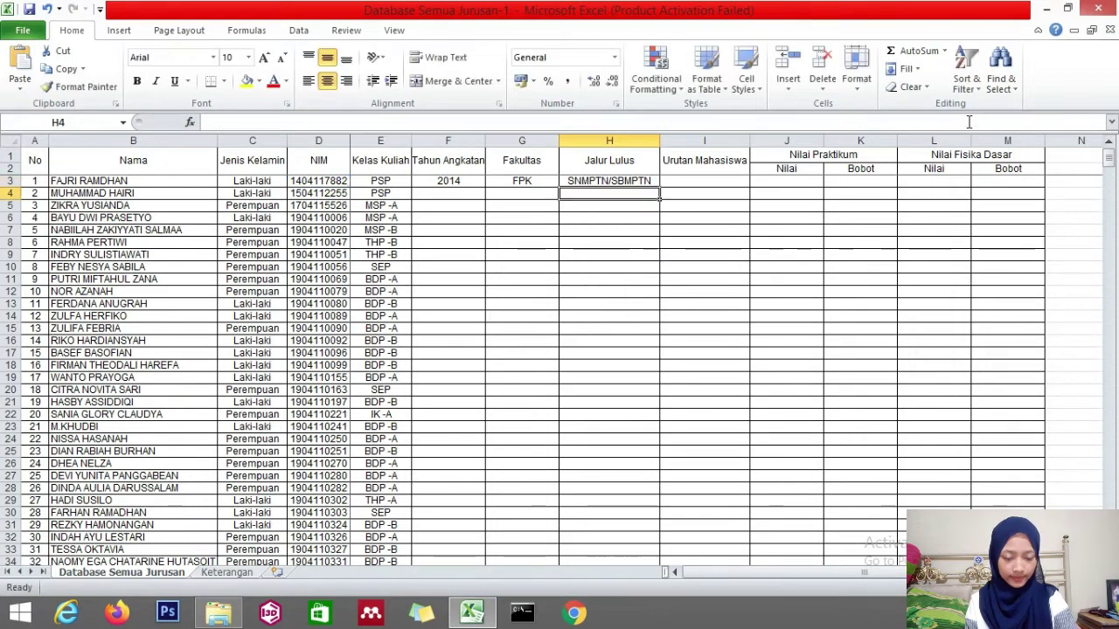
- Enter =RIGHT(D3;4) in I3 to extract the first student's Urutan Mahasiswa from the NIM
click(689, 184)
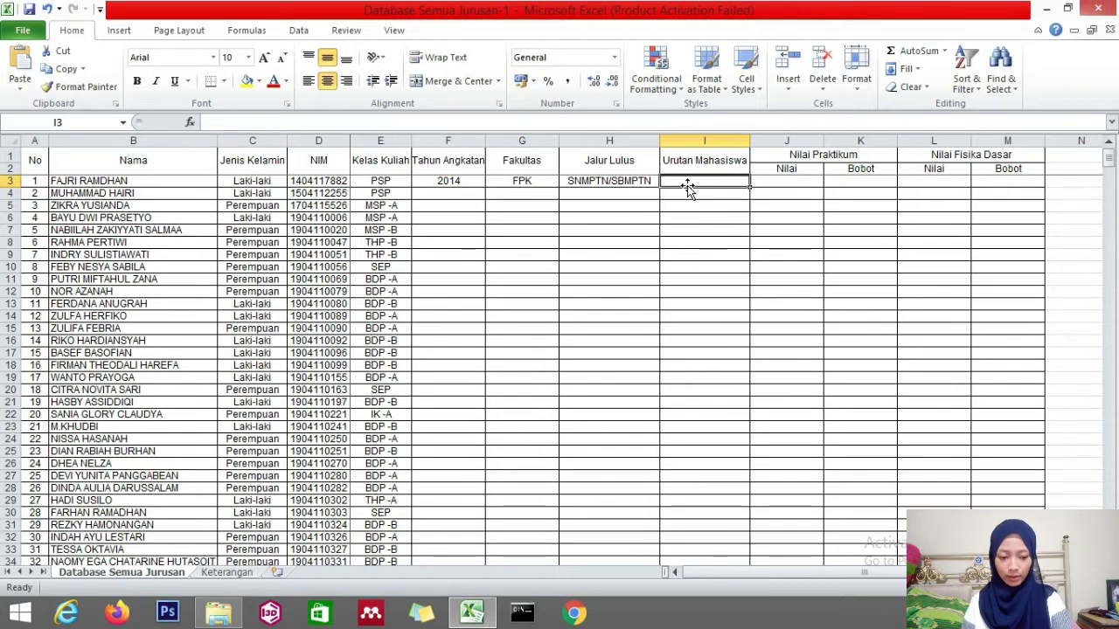
click(637, 180)
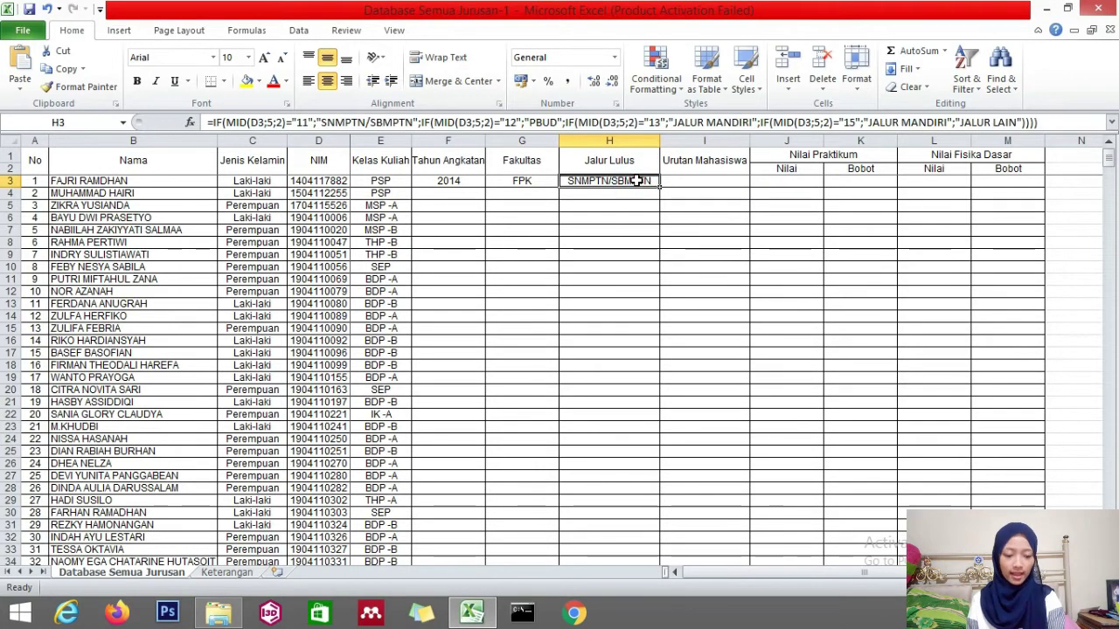
click(680, 181)
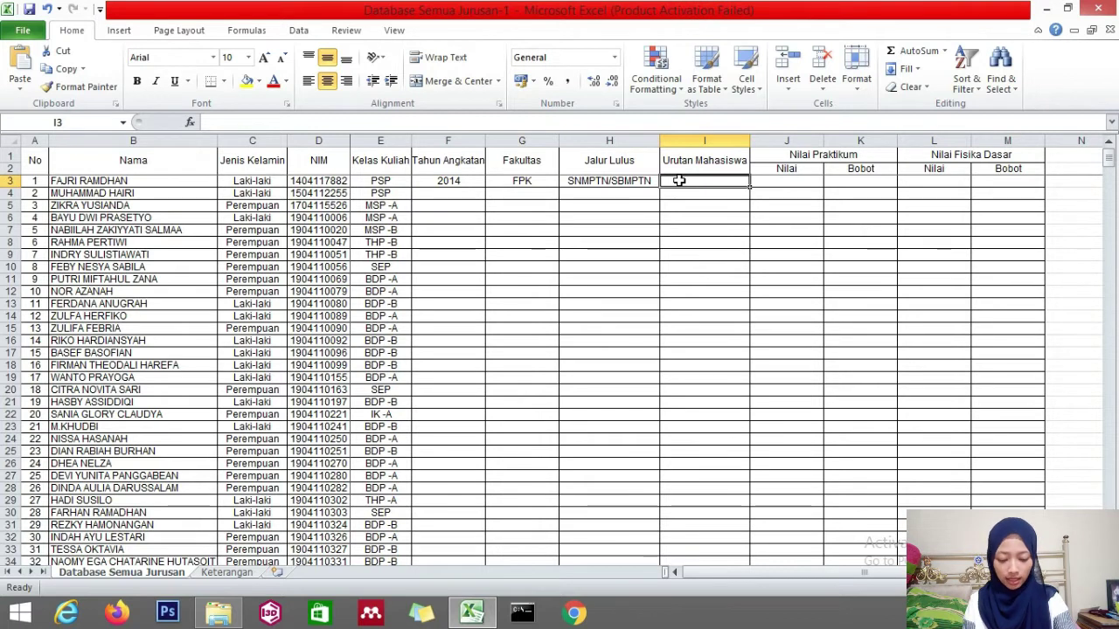
text(=)
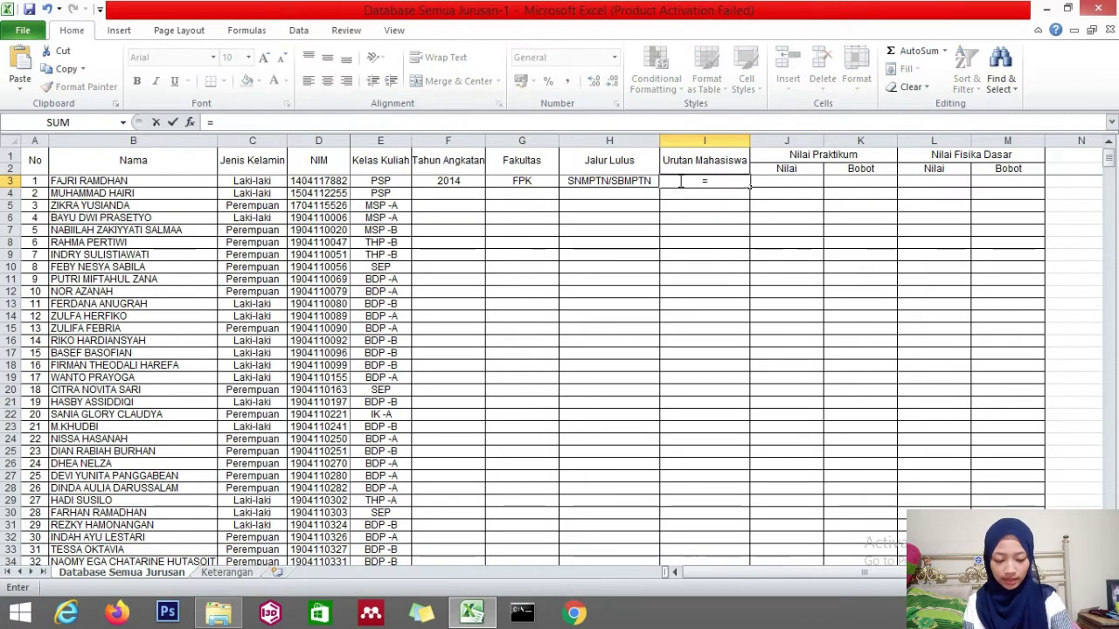
text(RIGHT)
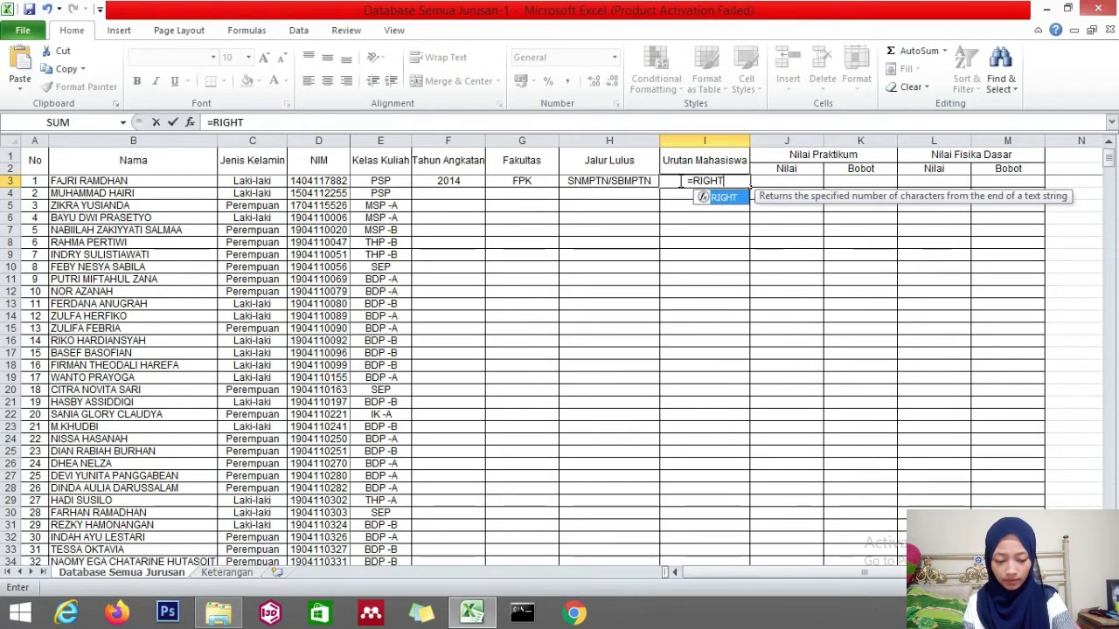
text(()
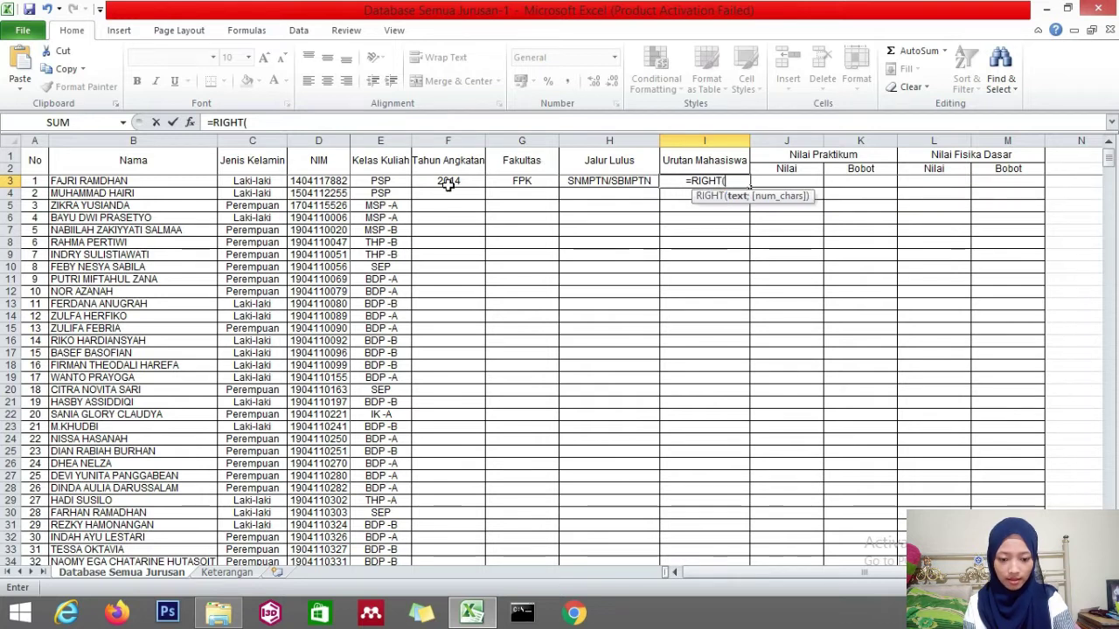
click(333, 182)
text(;4)
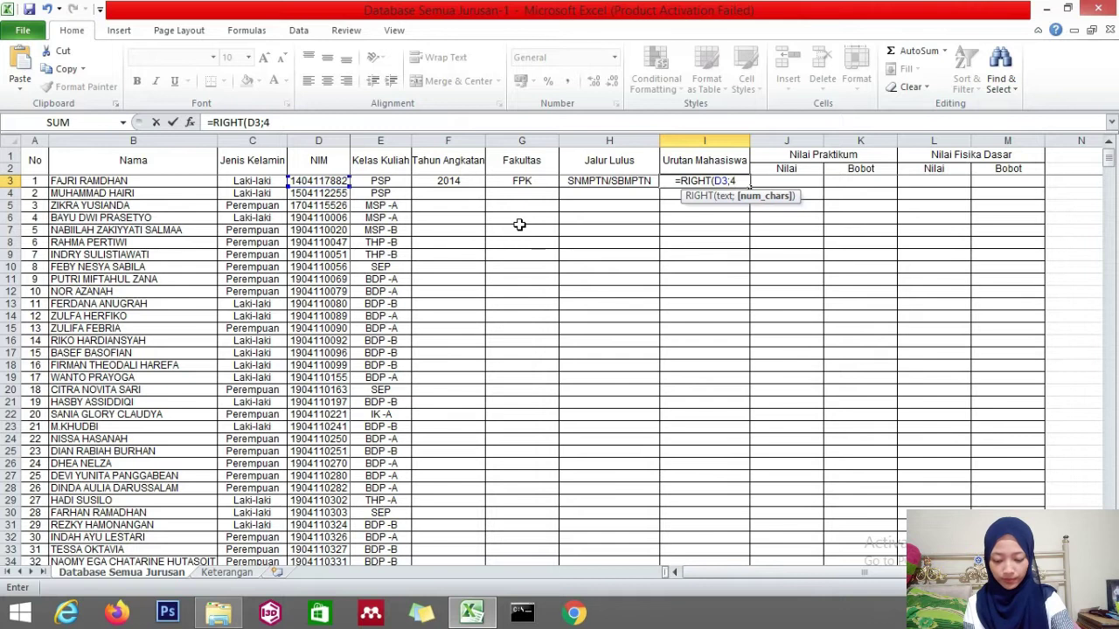
text())
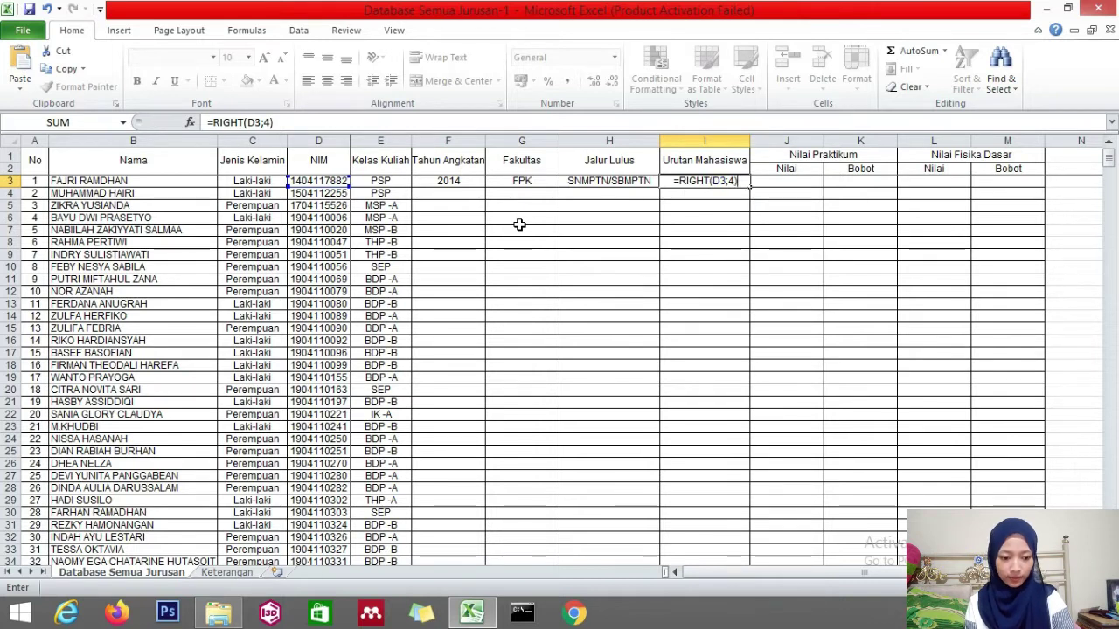
key(Return)
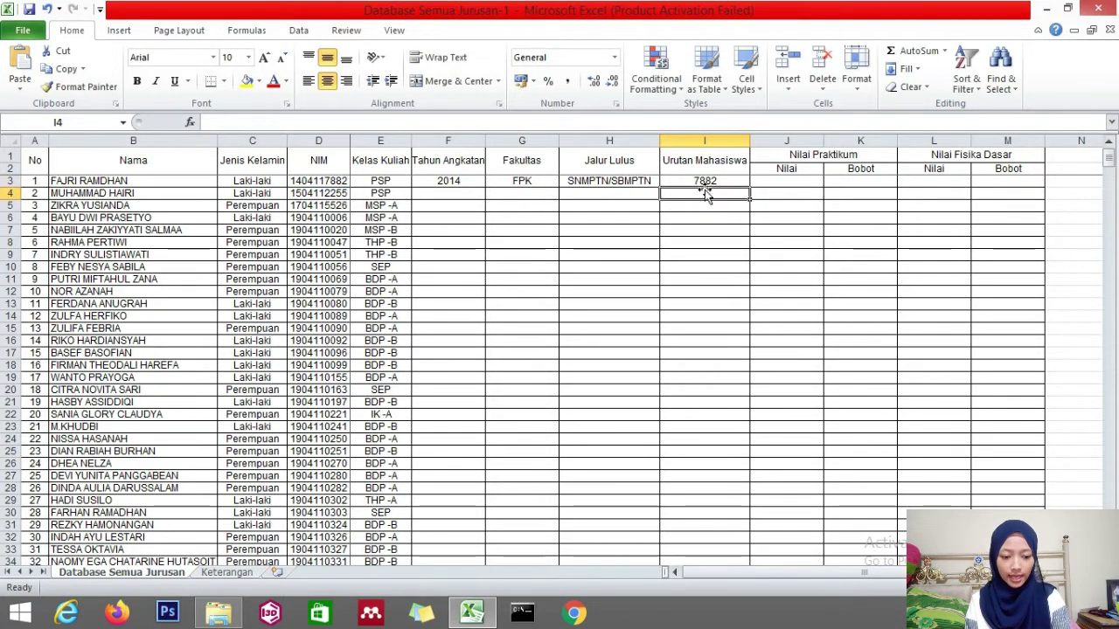
- Enter =VALUE(LEF(I3;2)) in J3 for the first student's Nilai Praktikum score
click(705, 181)
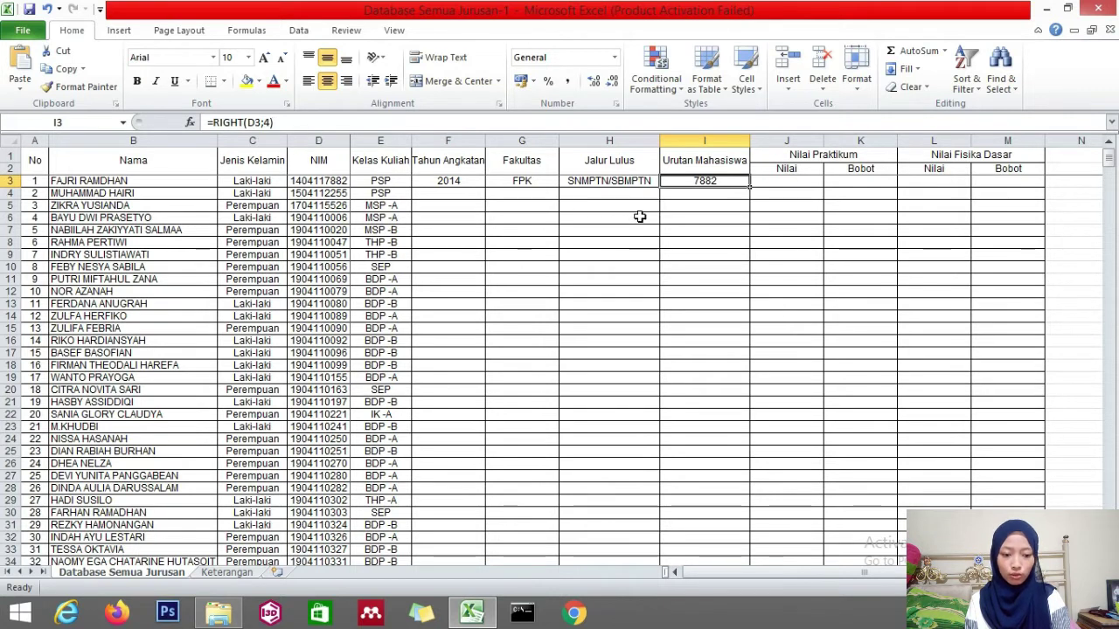
click(768, 183)
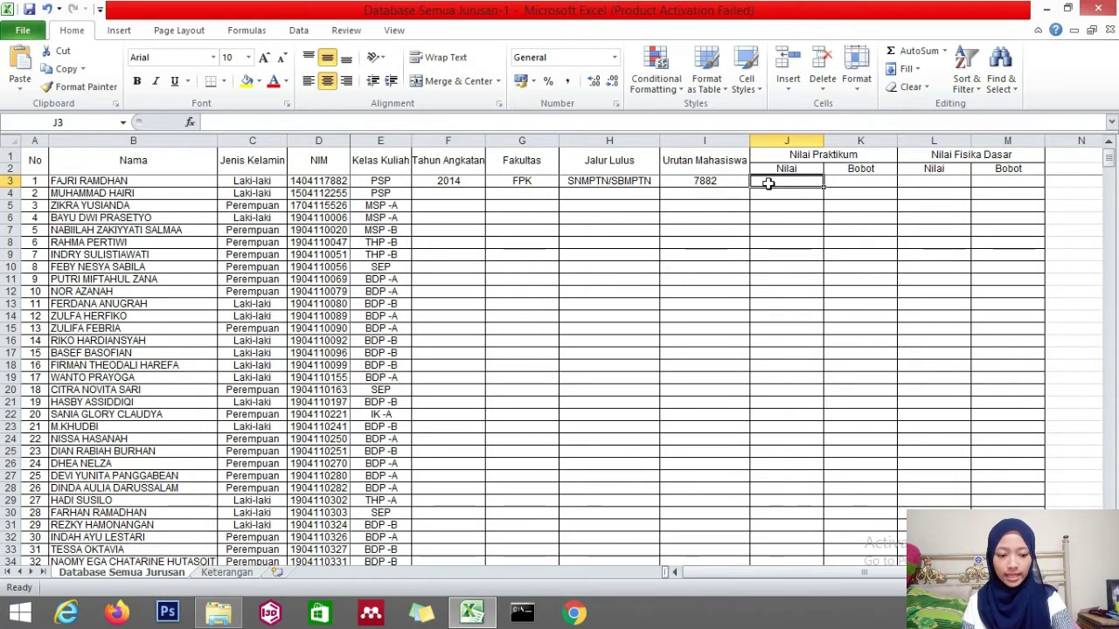
text(=VALUE)
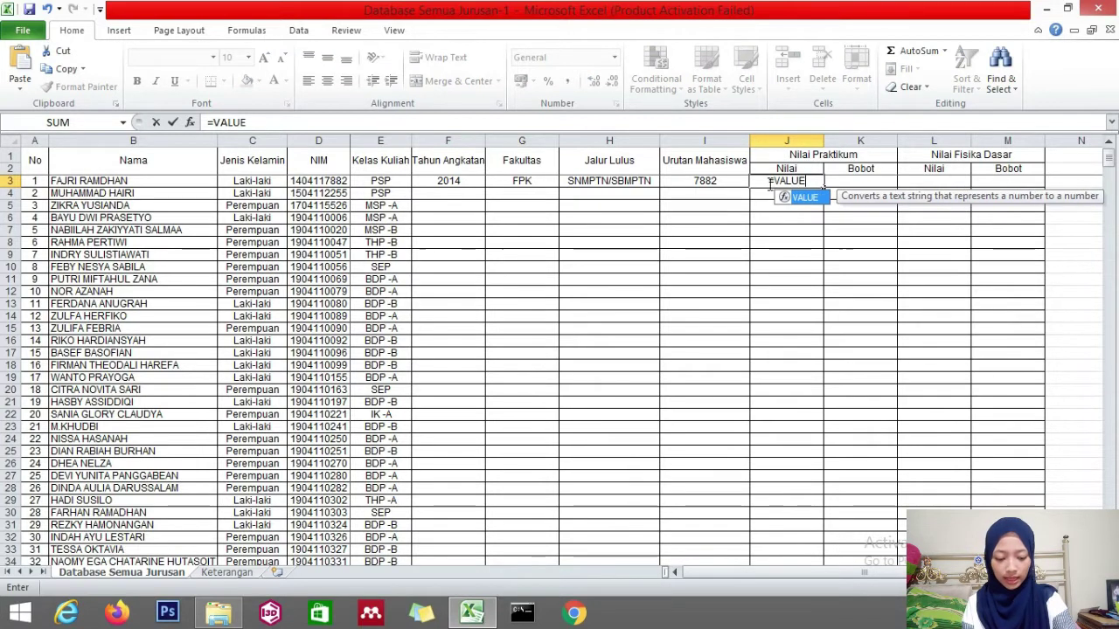
text((LEF)
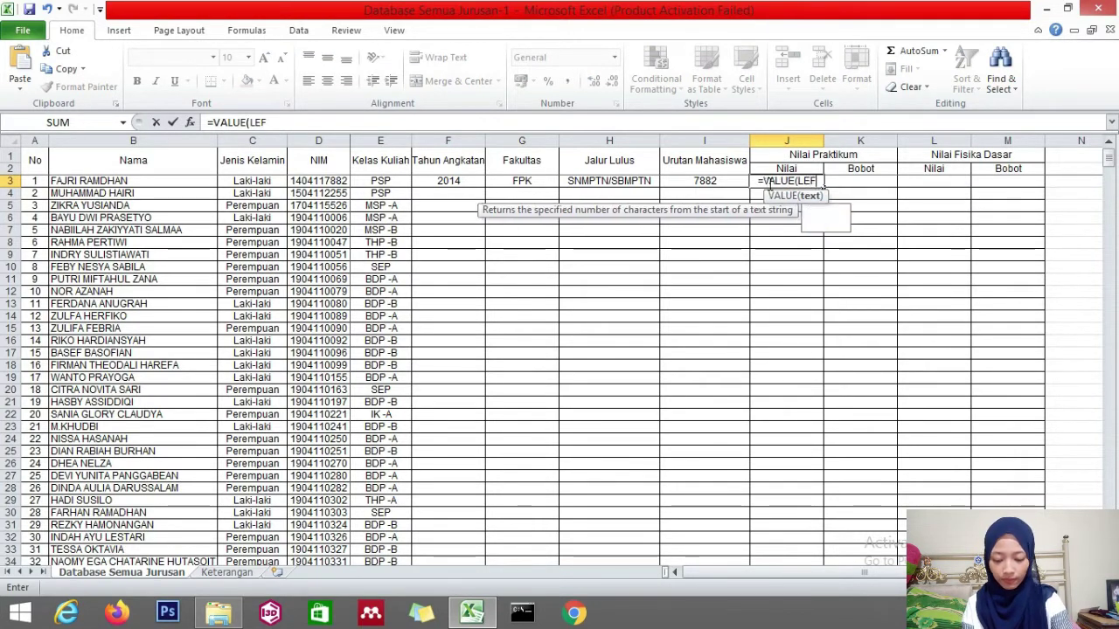
text(()
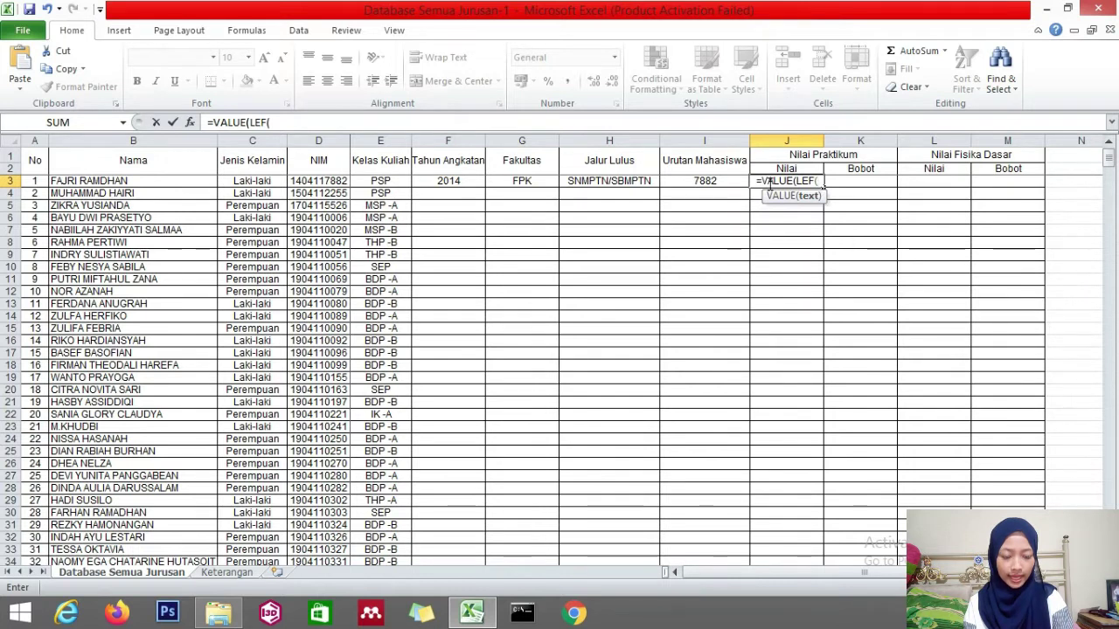
click(712, 182)
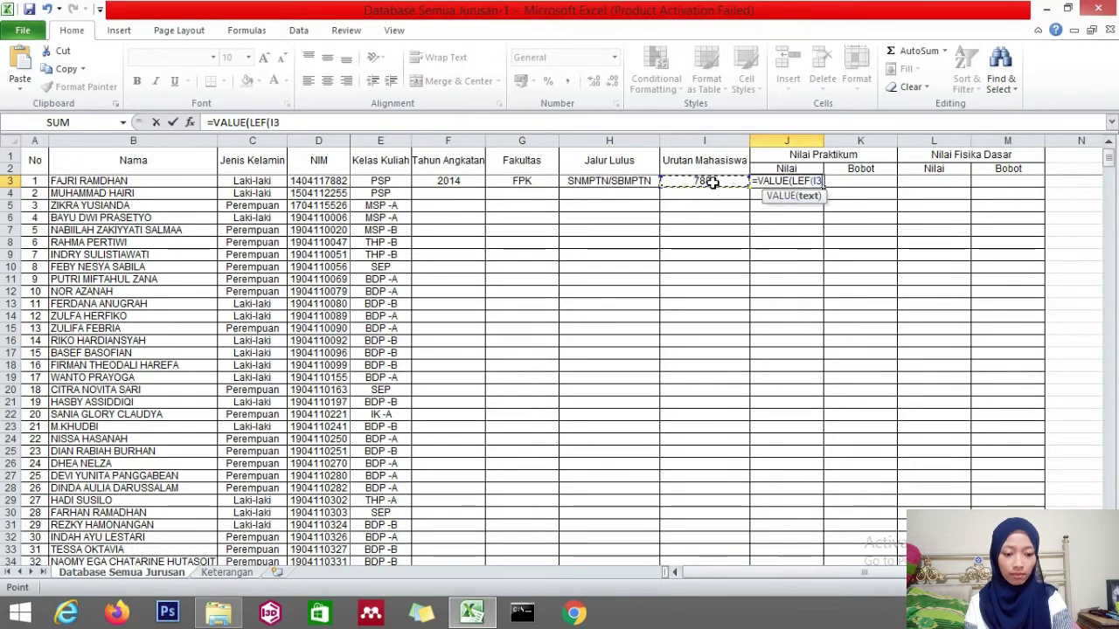
text(;2)))
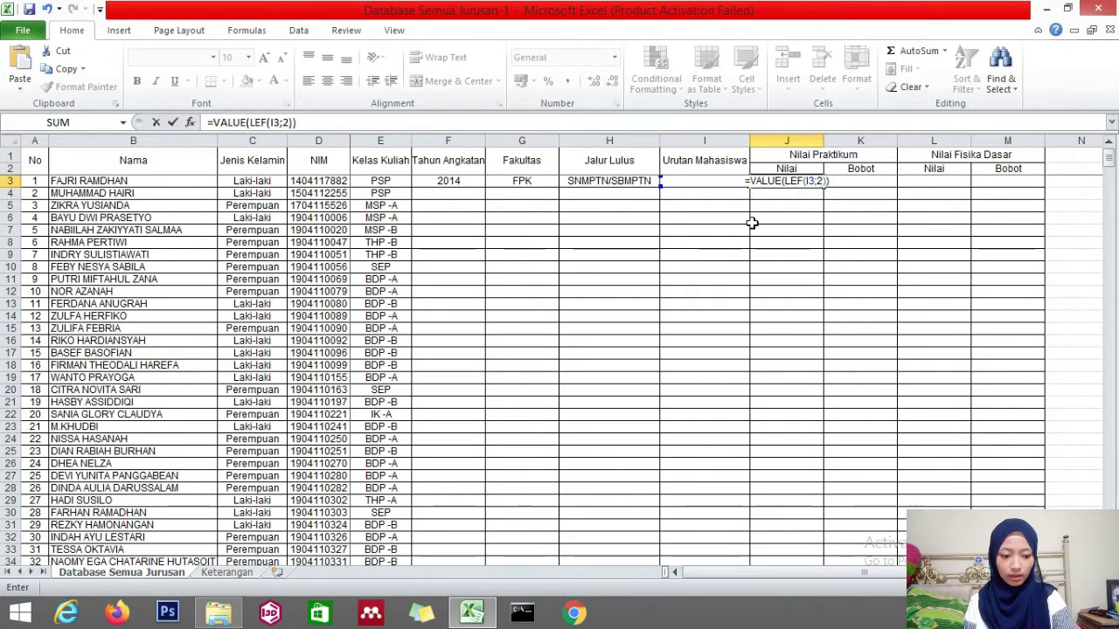
key(Return)
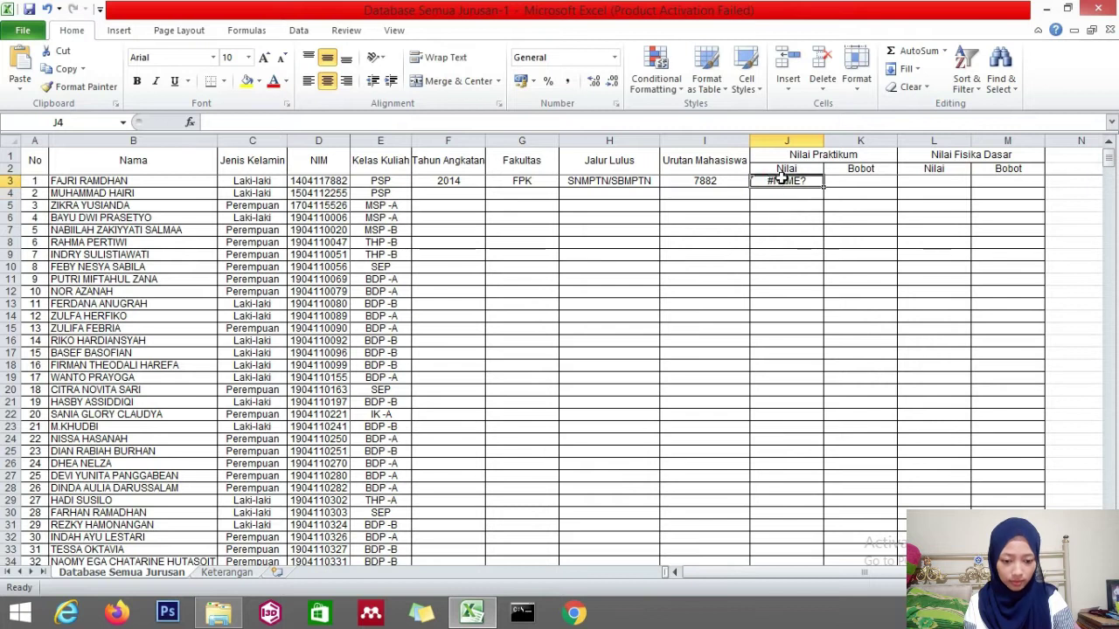
- Correct the misspelled function in J3 so the formula reads =VALUE(LEFT(I3;2)), and commit it
click(782, 180)
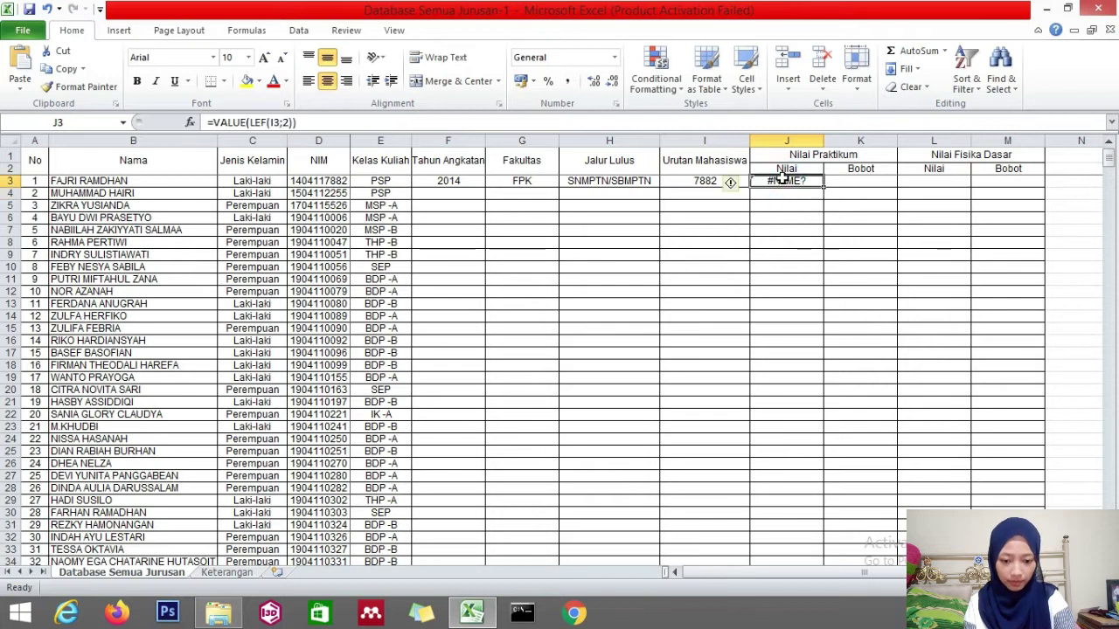
click(272, 122)
text(T)
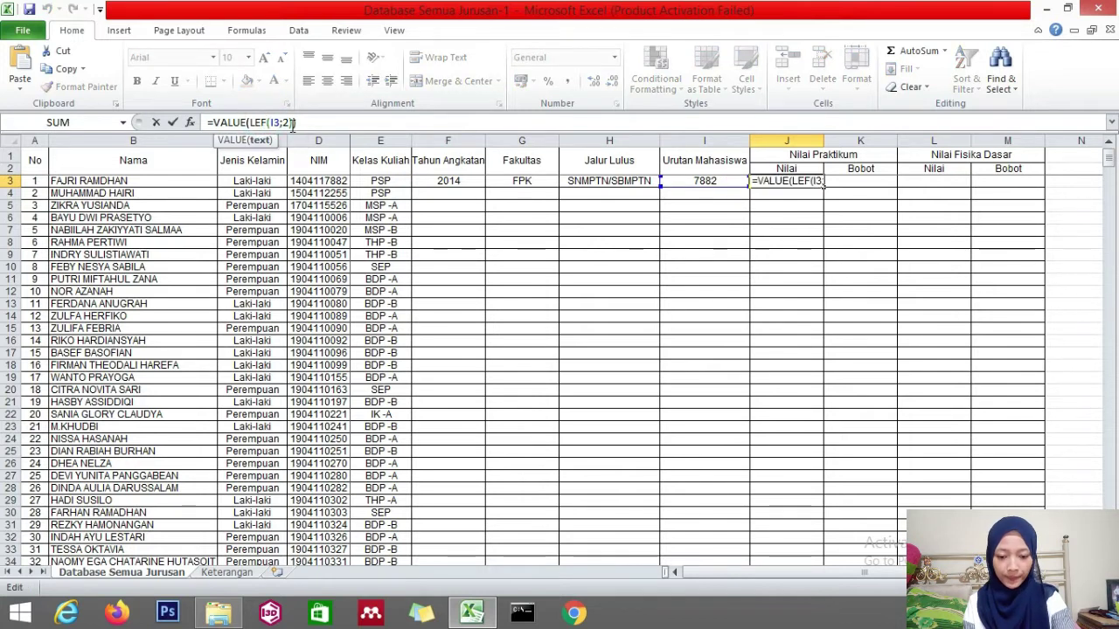
key(Return)
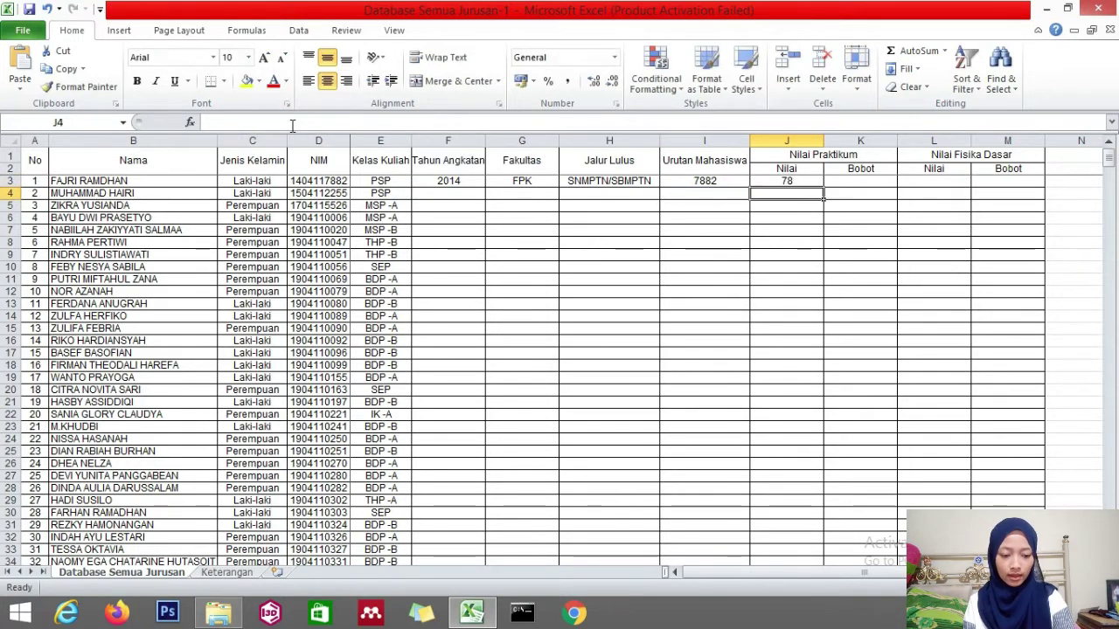
click(771, 181)
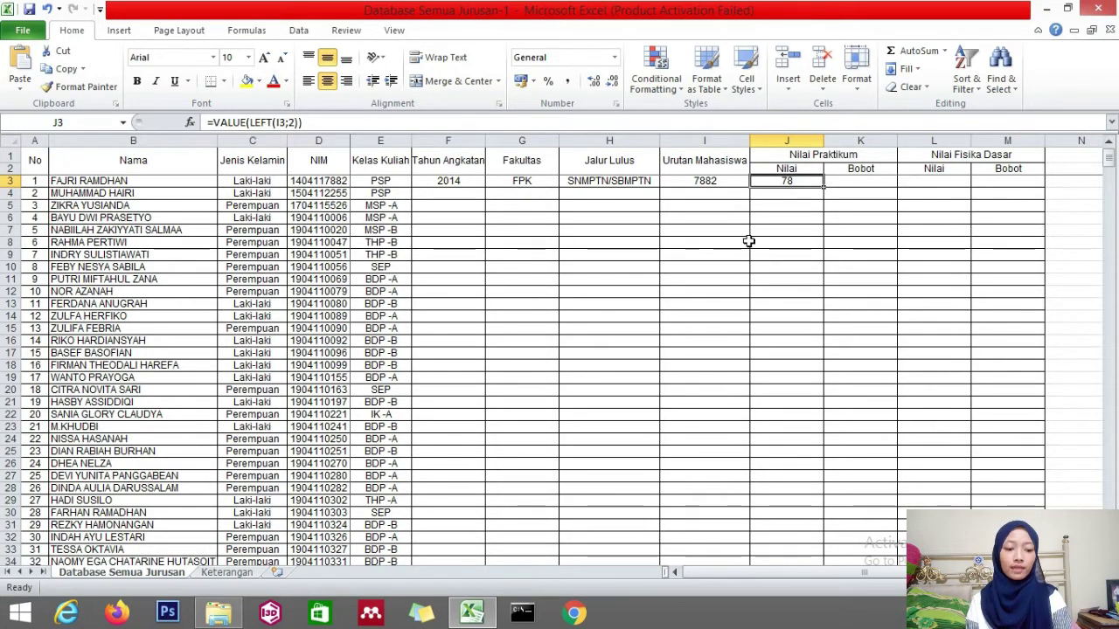
- Start the Nilai Praktikum Bobot formula in K3 with IF(J3>=80;"A"; as its first condition
click(846, 185)
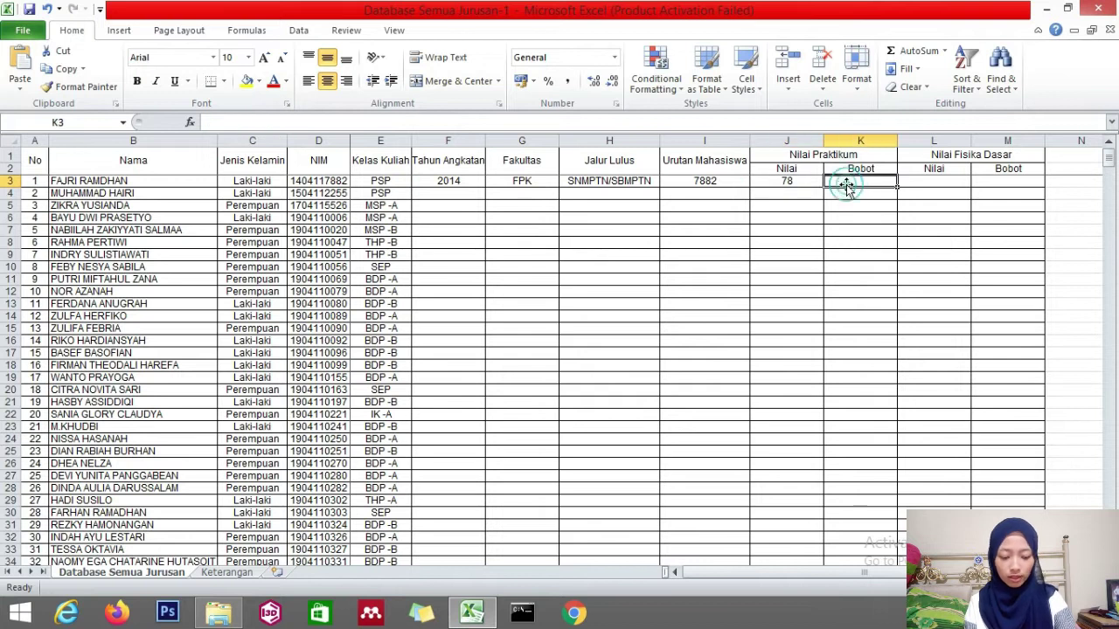
text(=)
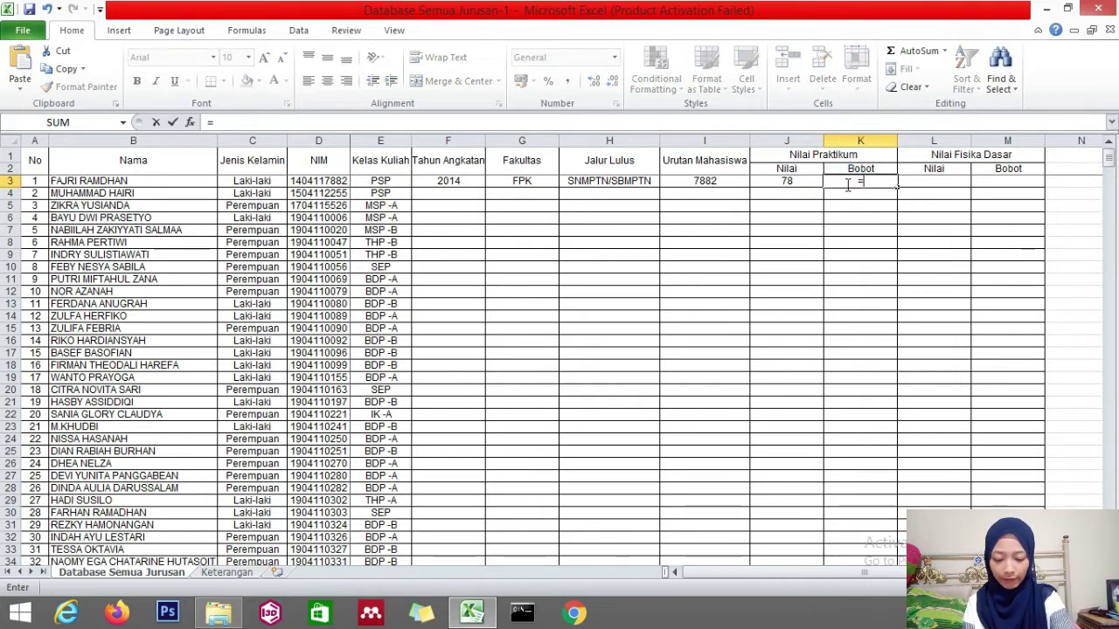
text(IF()
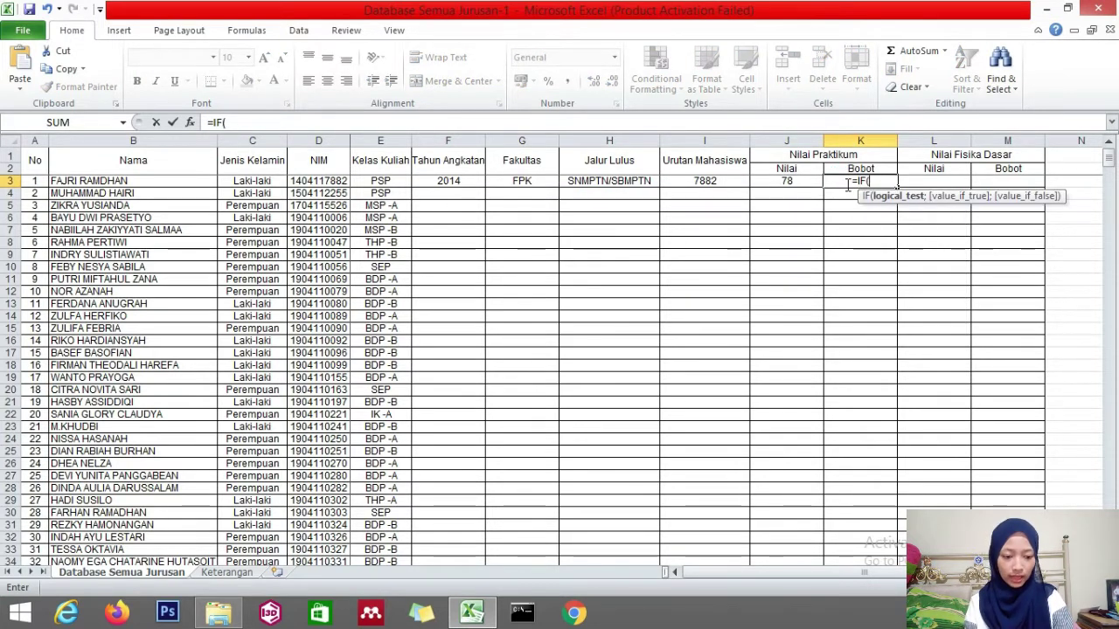
click(778, 182)
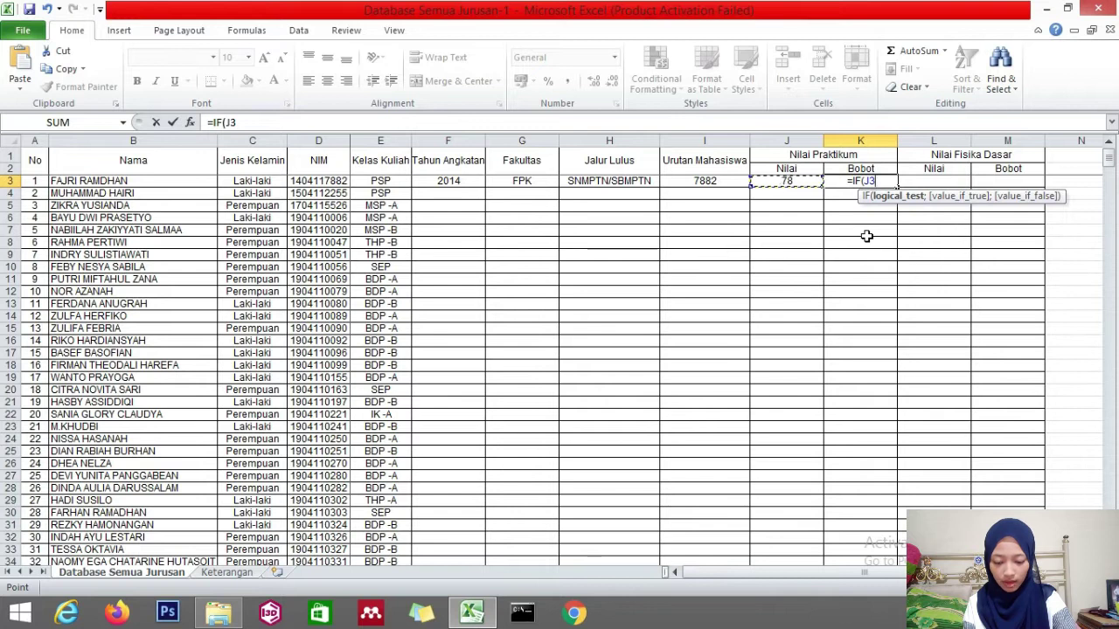
text(>=80;"A)
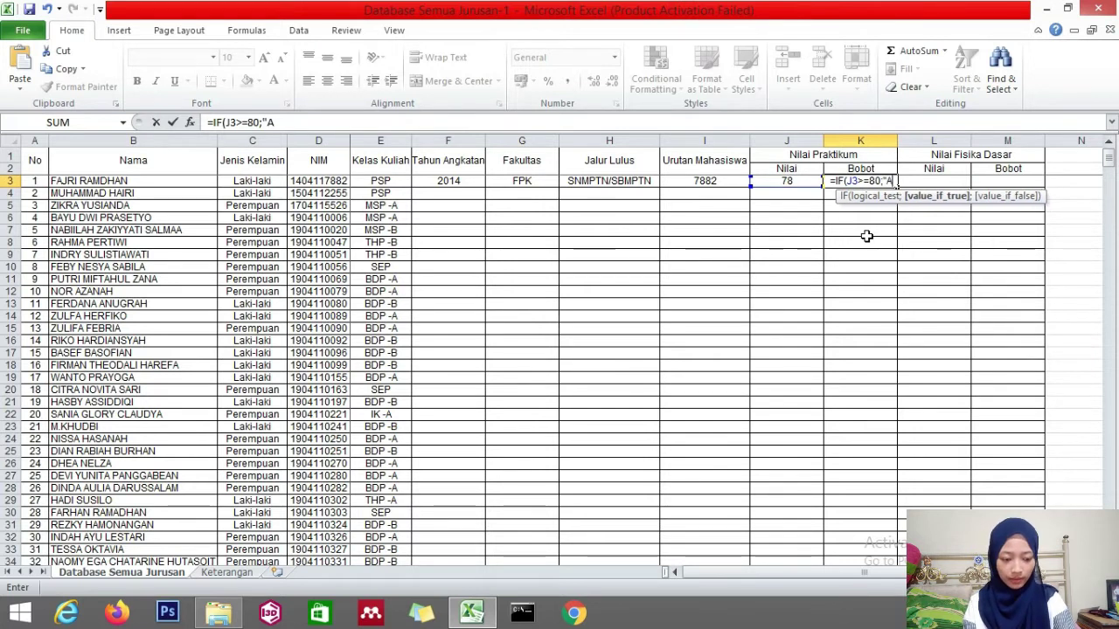
text(";)
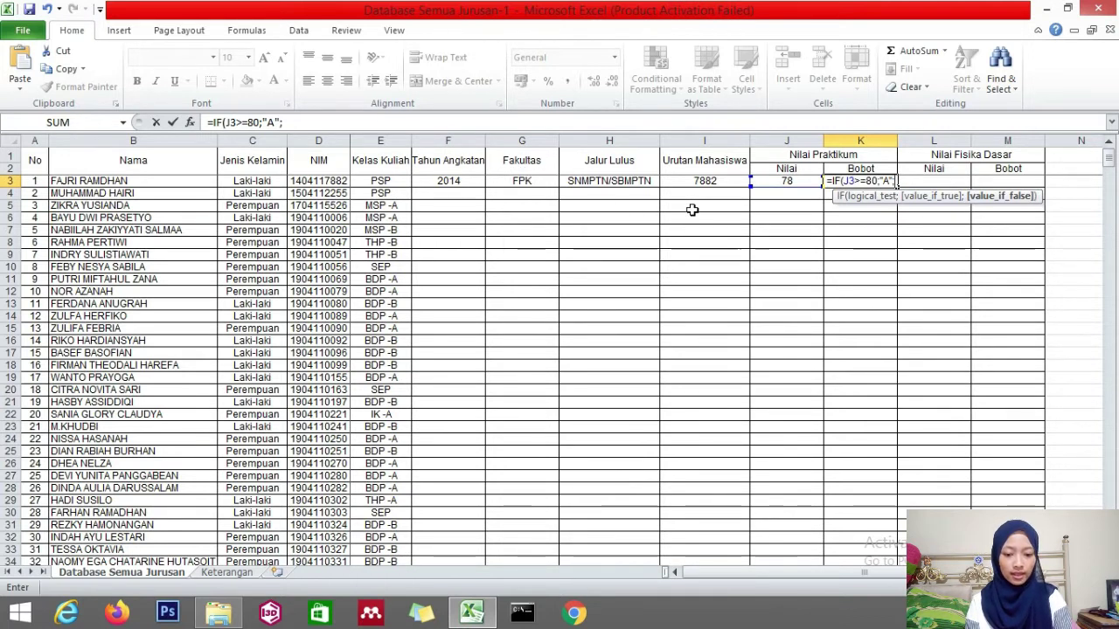
- Copy the IF(J3>=80;"A"; clause and append it as a second nested condition that tests J3>=60 and returns "B"
click(300, 123)
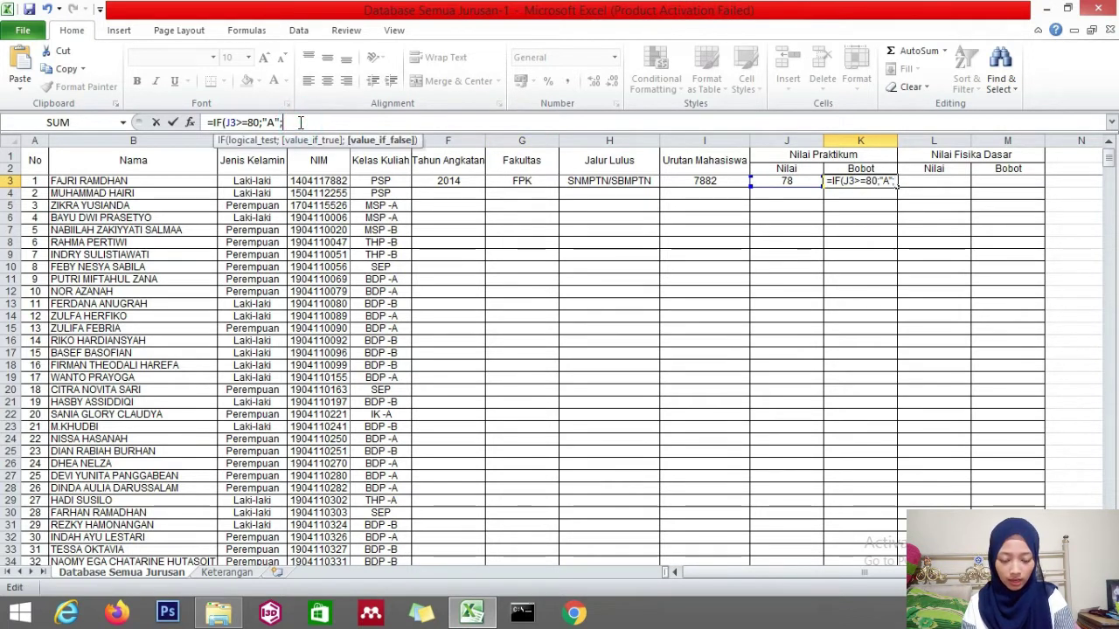
mouse_move(300, 123)
mouse_down()
mouse_move(212, 123)
mouse_move(295, 125)
mouse_up()
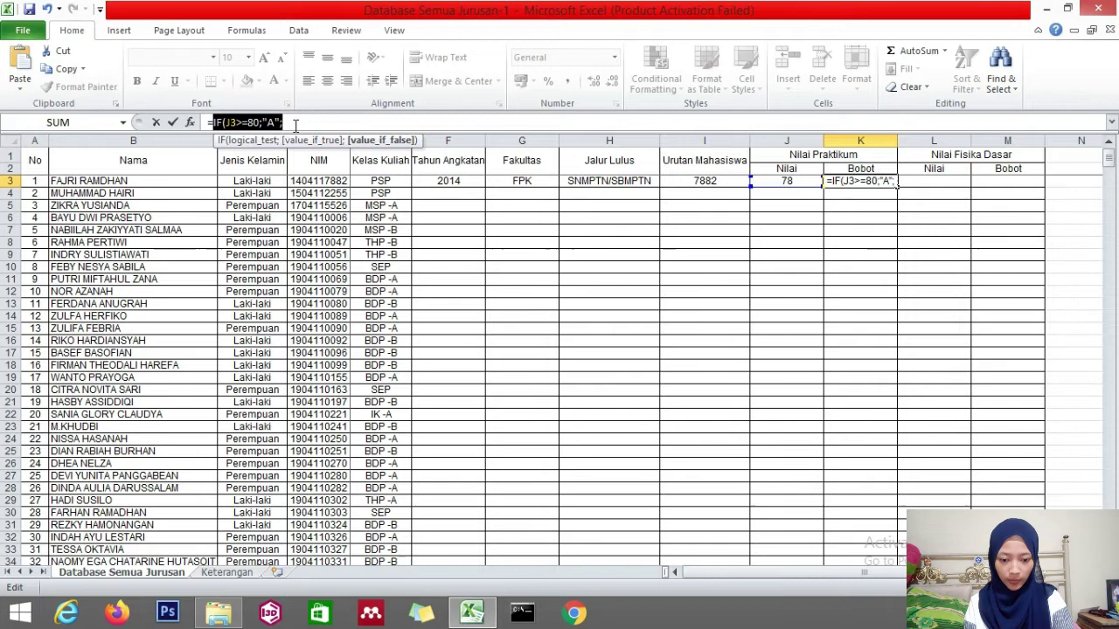
key(ctrl+c)
click(295, 124)
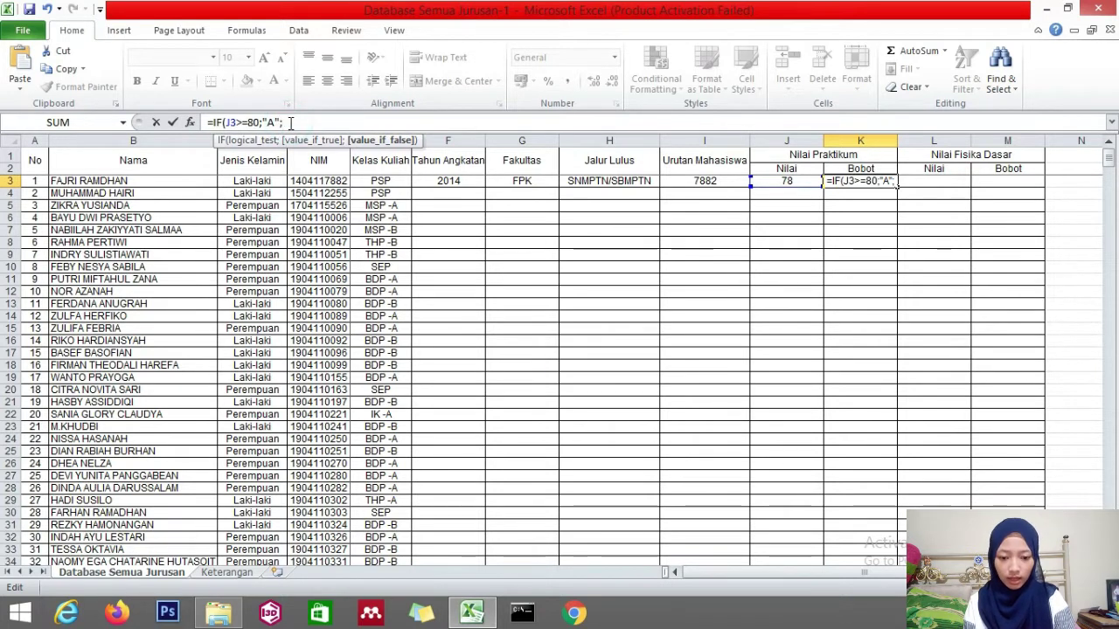
key(ctrl+v)
drag(317, 122, 330, 125)
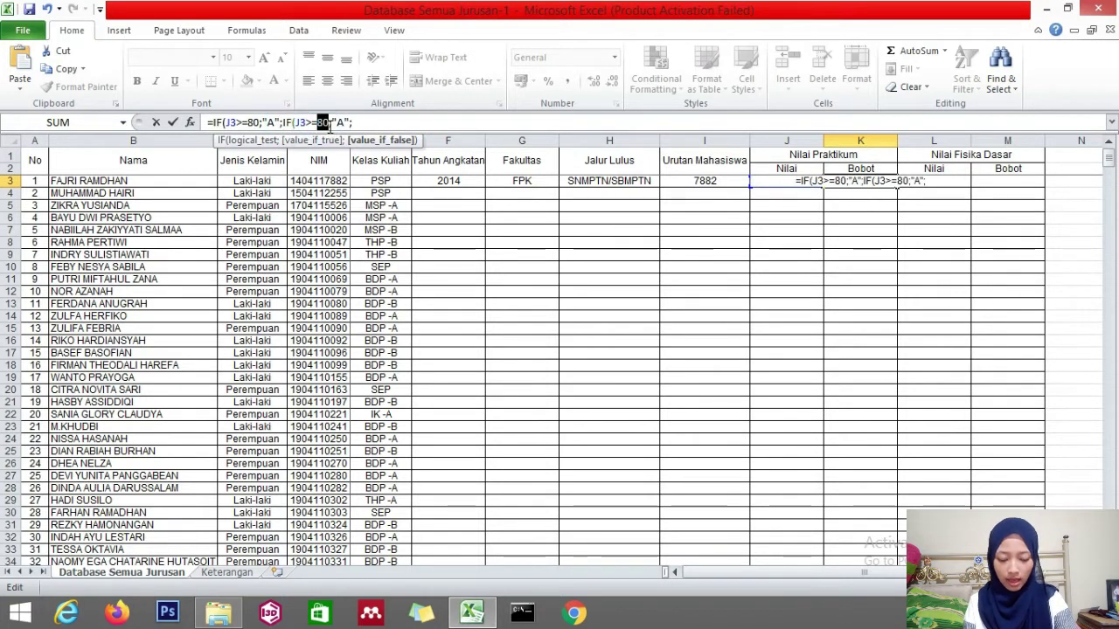
key(BackSpace)
text(60)
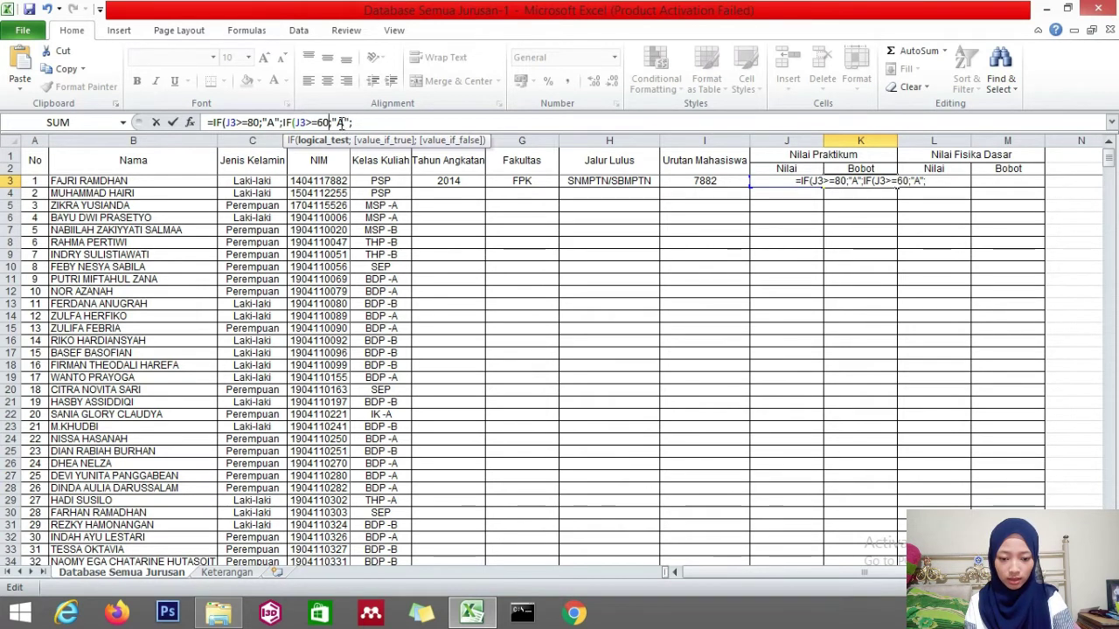
double_click(341, 123)
text(B)
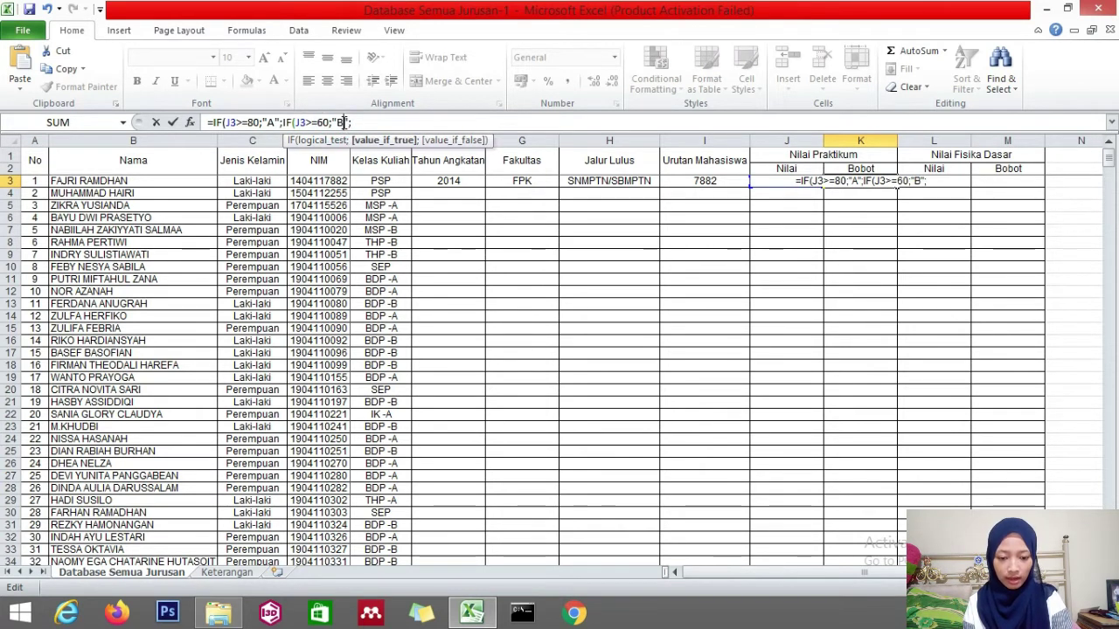
- Append the copied IF clause as a third nested condition that tests J3>=40 and returns "C"
click(374, 118)
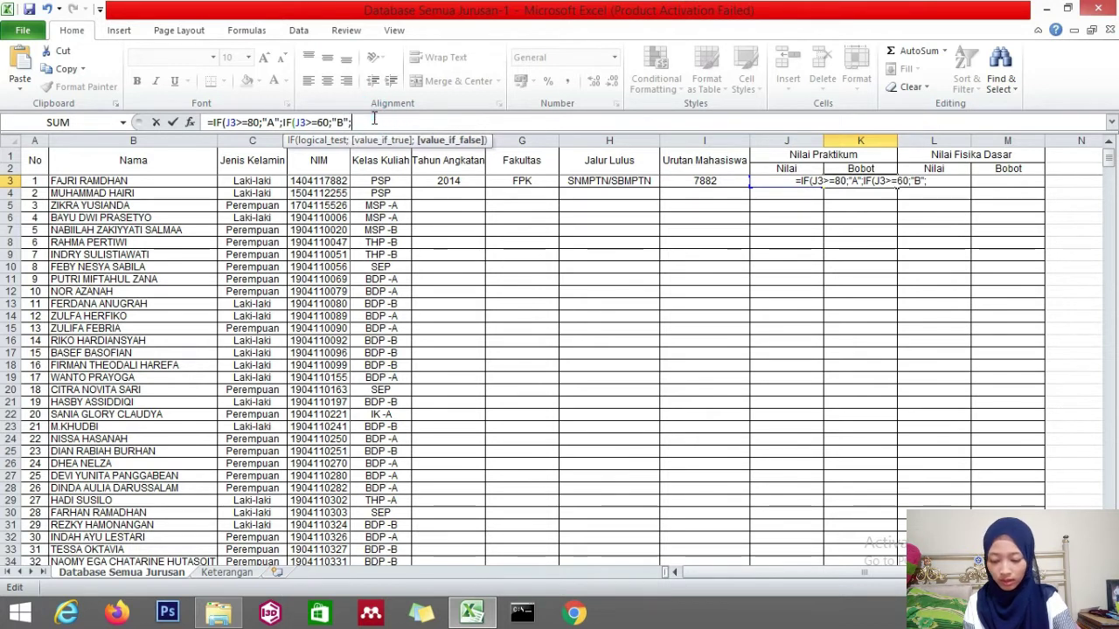
key(ctrl+v)
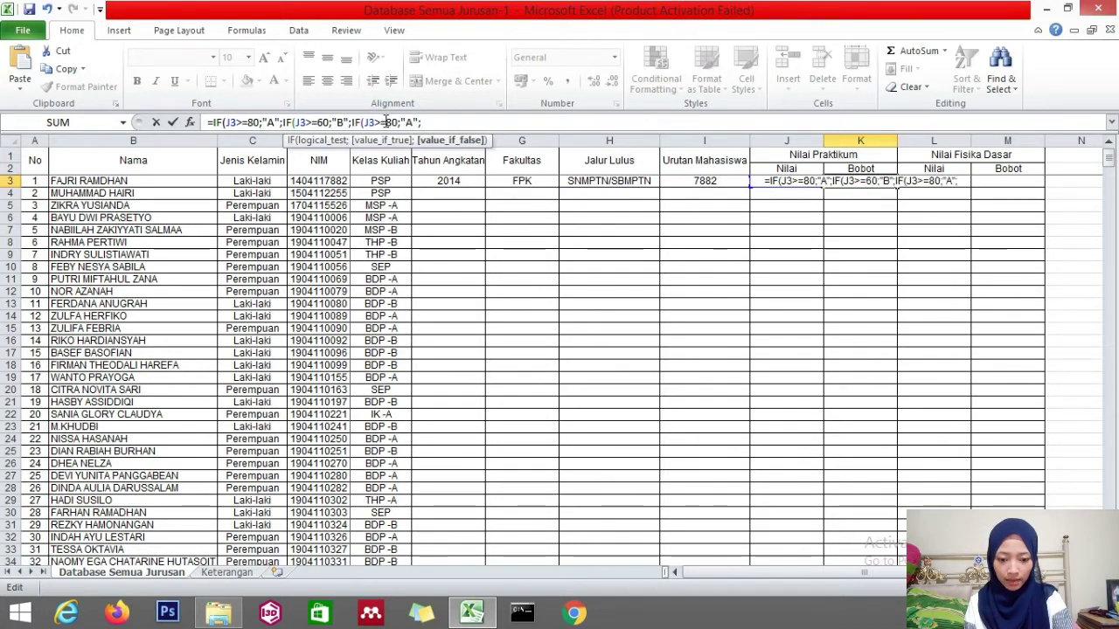
drag(385, 122, 401, 123)
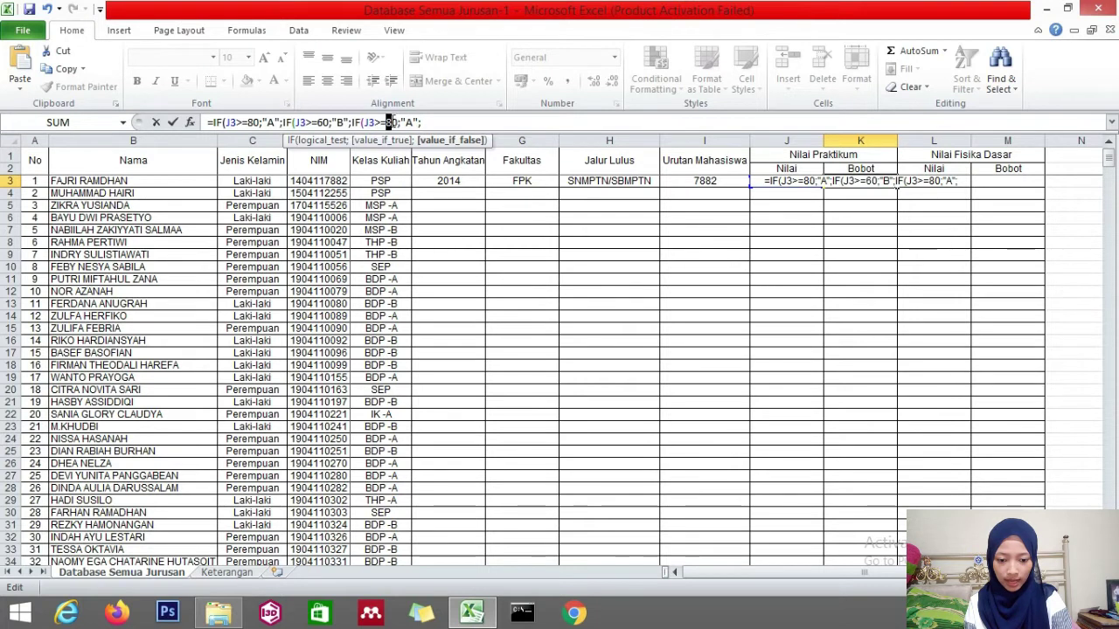
text(40)
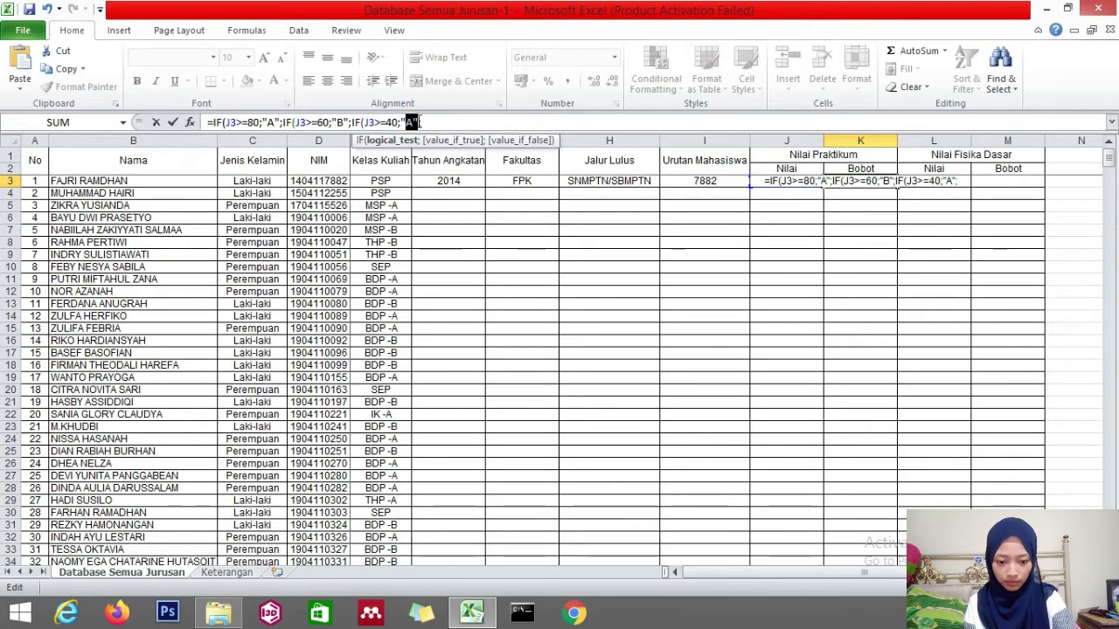
drag(405, 122, 417, 122)
text(C)
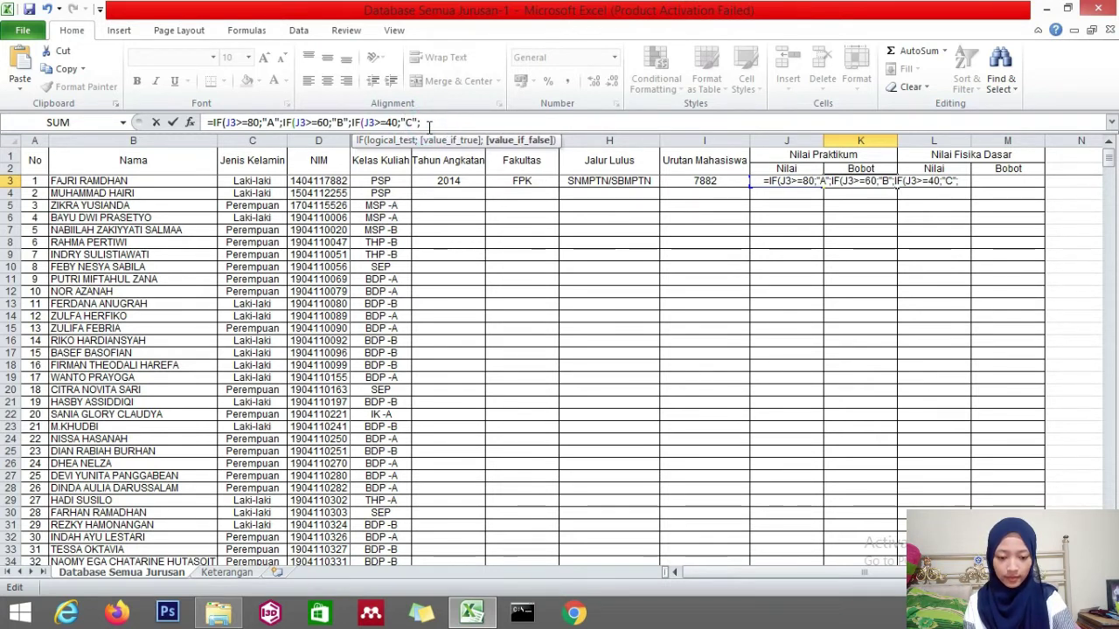
- Append the copied IF clause as a fourth nested condition that tests J3>=20 and returns "D"
key(ctrl+v)
drag(455, 122, 469, 122)
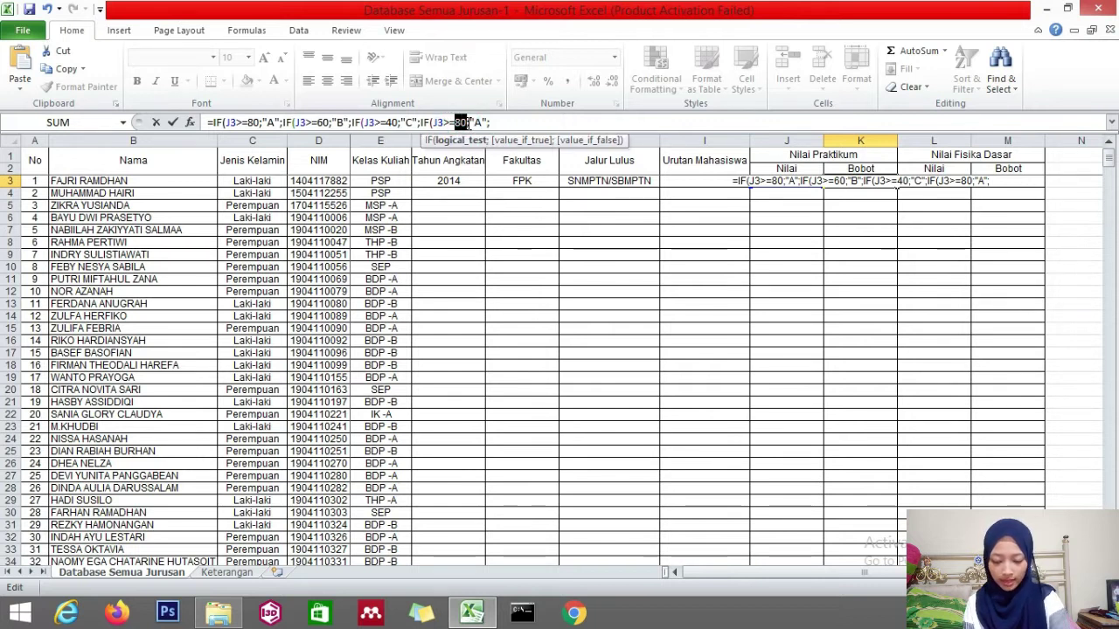
text(20;")
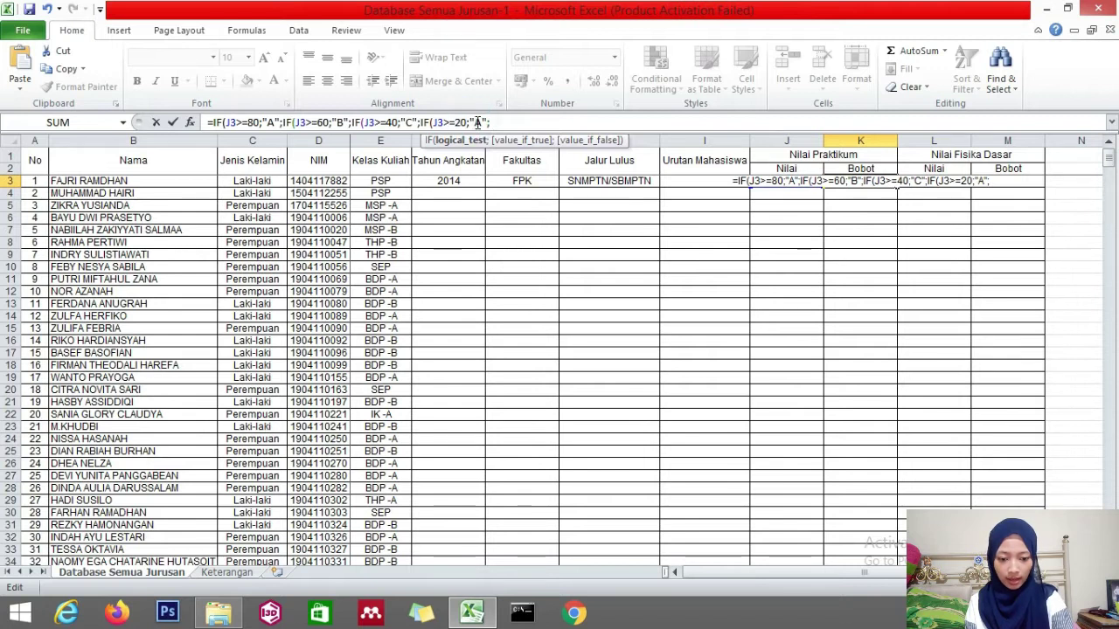
text(D)
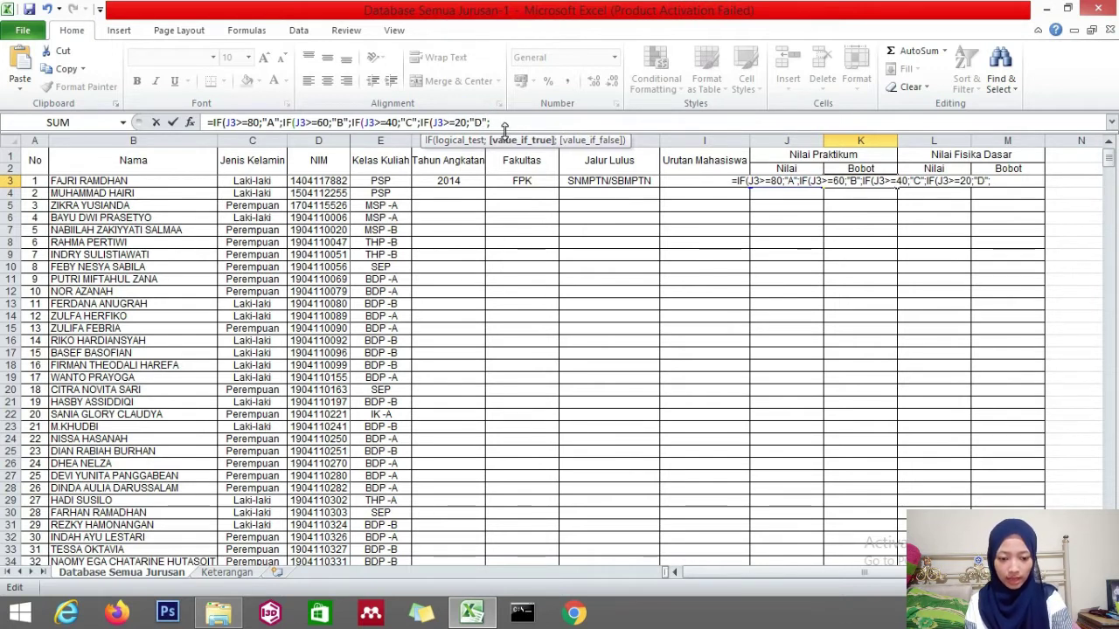
- Finish the K3 Bobot formula with "E" as the final value-if-false, close its four brackets and enter it
click(507, 125)
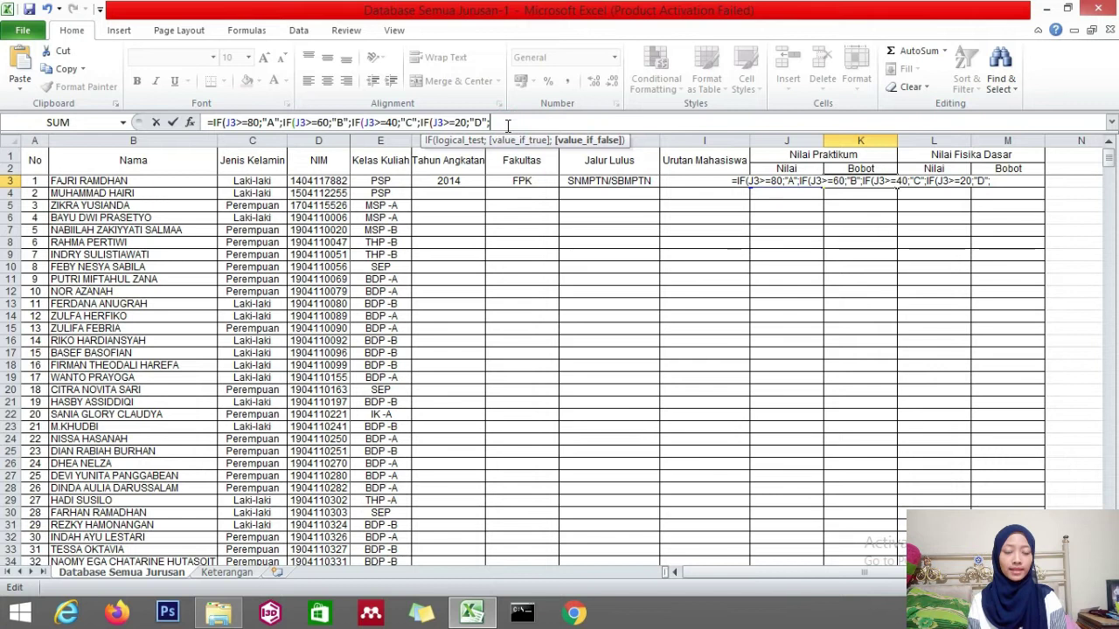
text(BobotEBobot)
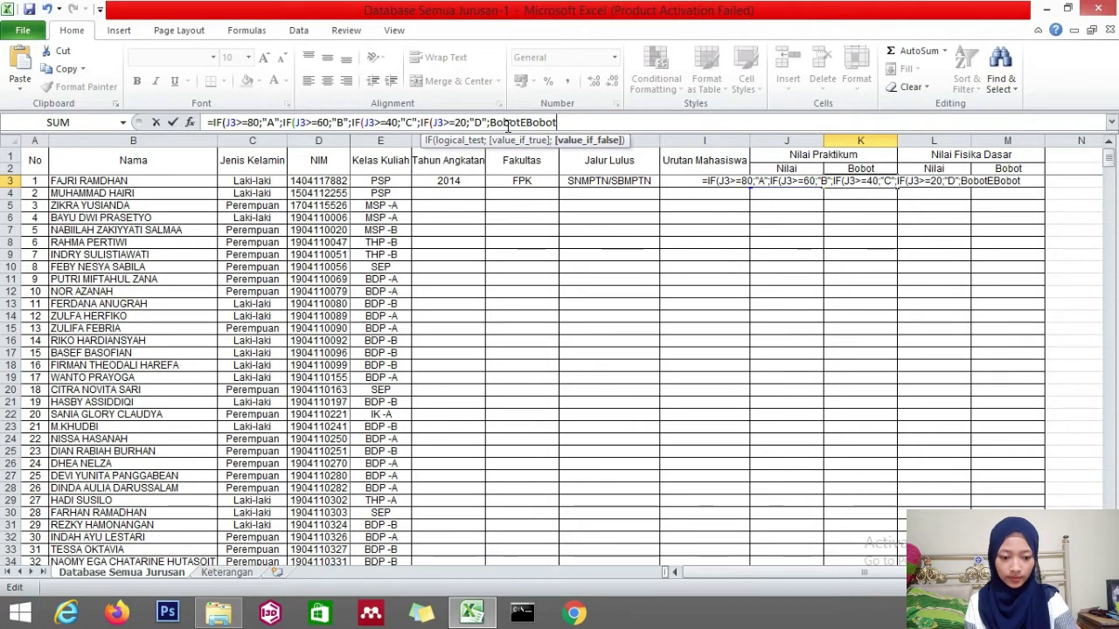
text())
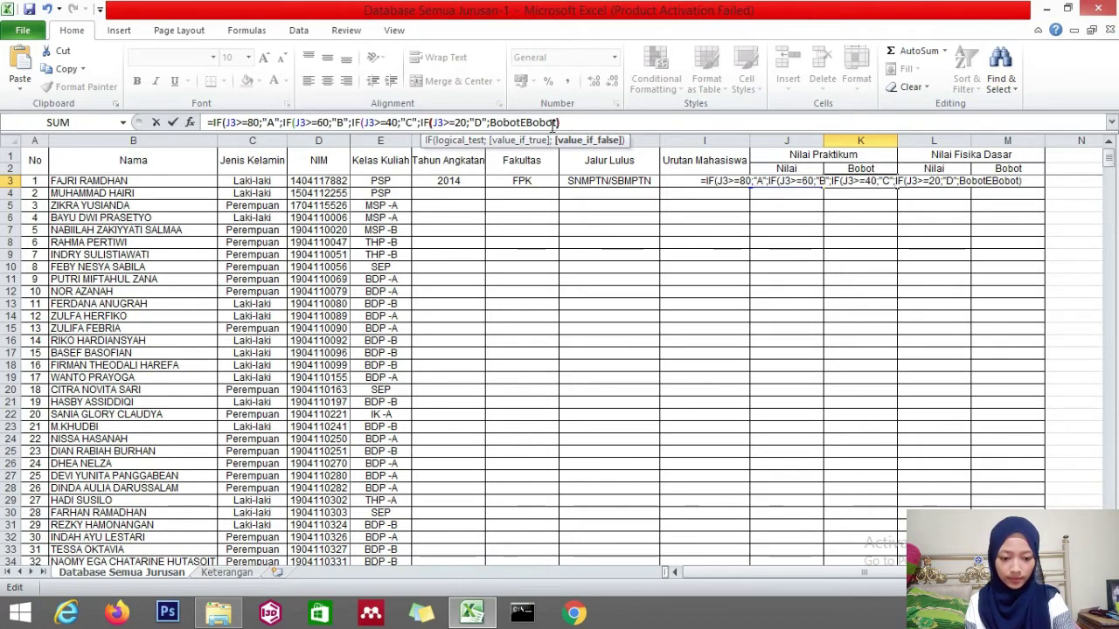
text())))
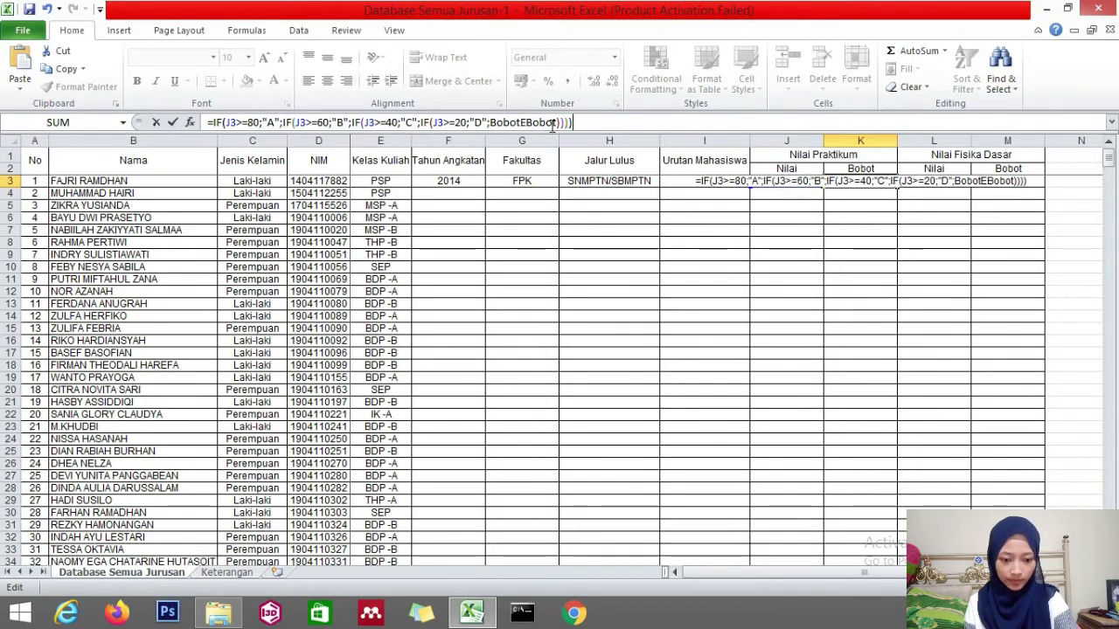
drag(497, 122, 555, 123)
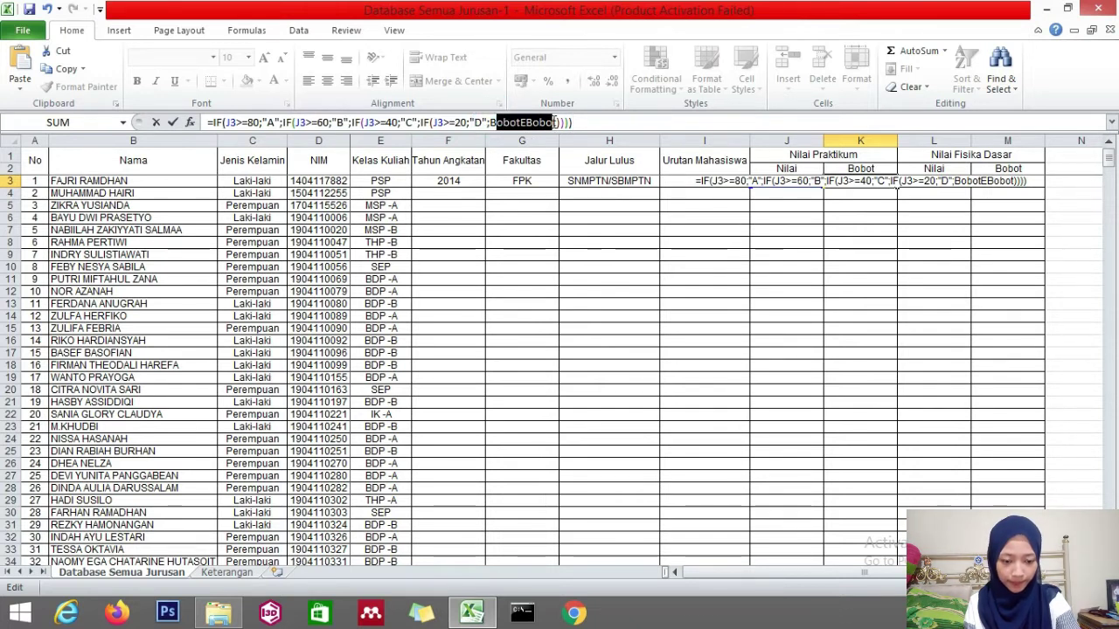
key(BackSpace)
key(BackSpace)
key(Right)
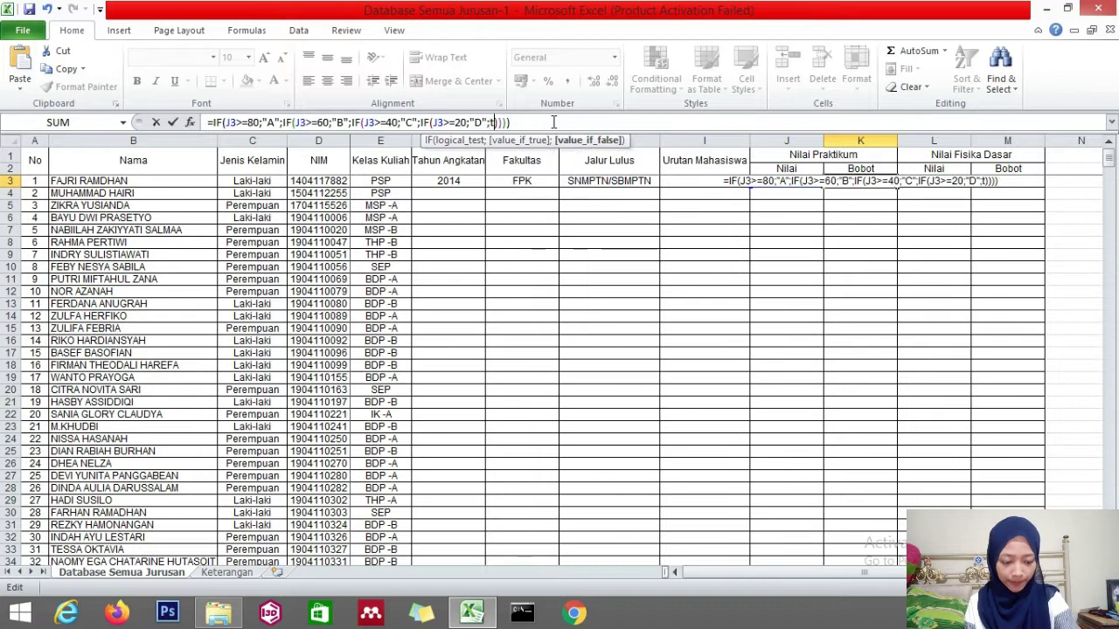
key(BackSpace)
text("E")
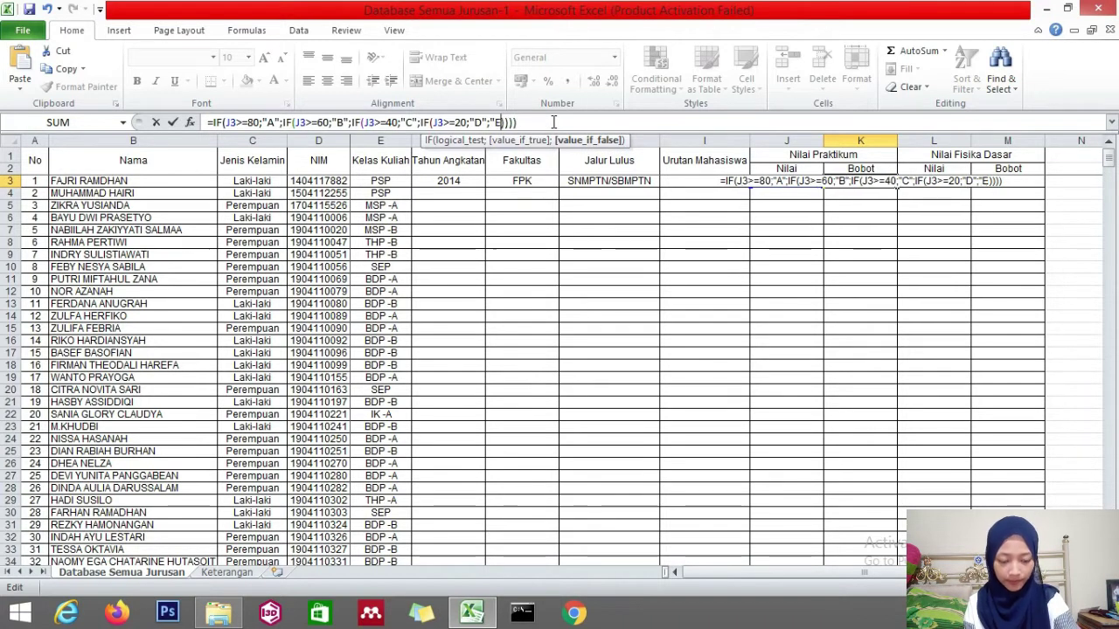
text(")
key(Return)
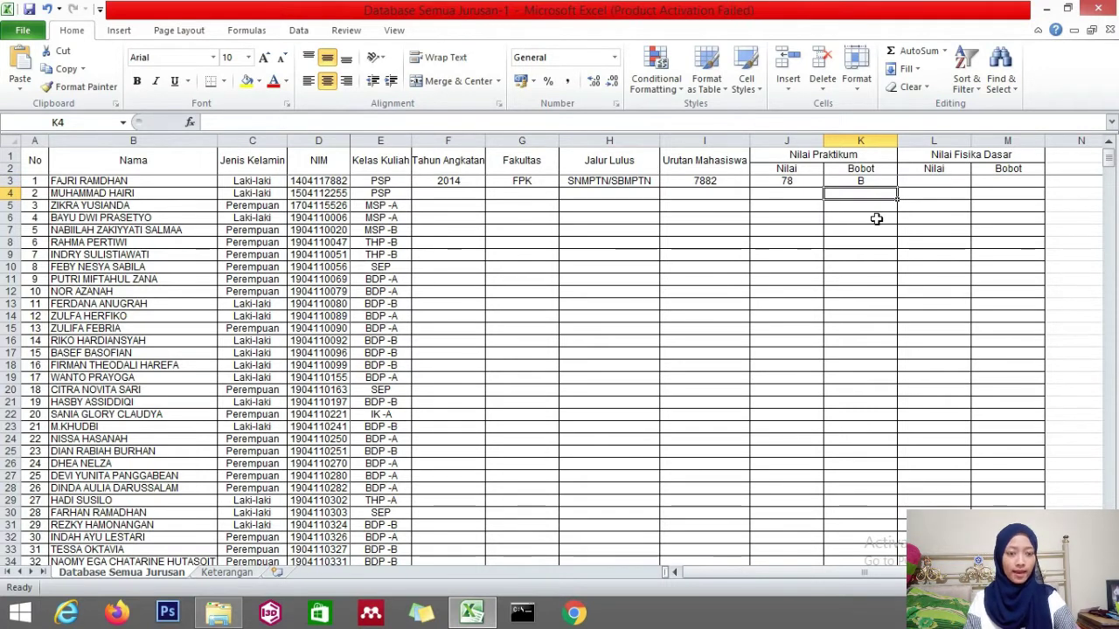
- Enter =VALUE(RIGHT(I3;2)) in L3 as the Nilai Fisika Dasar score for the first student
click(921, 182)
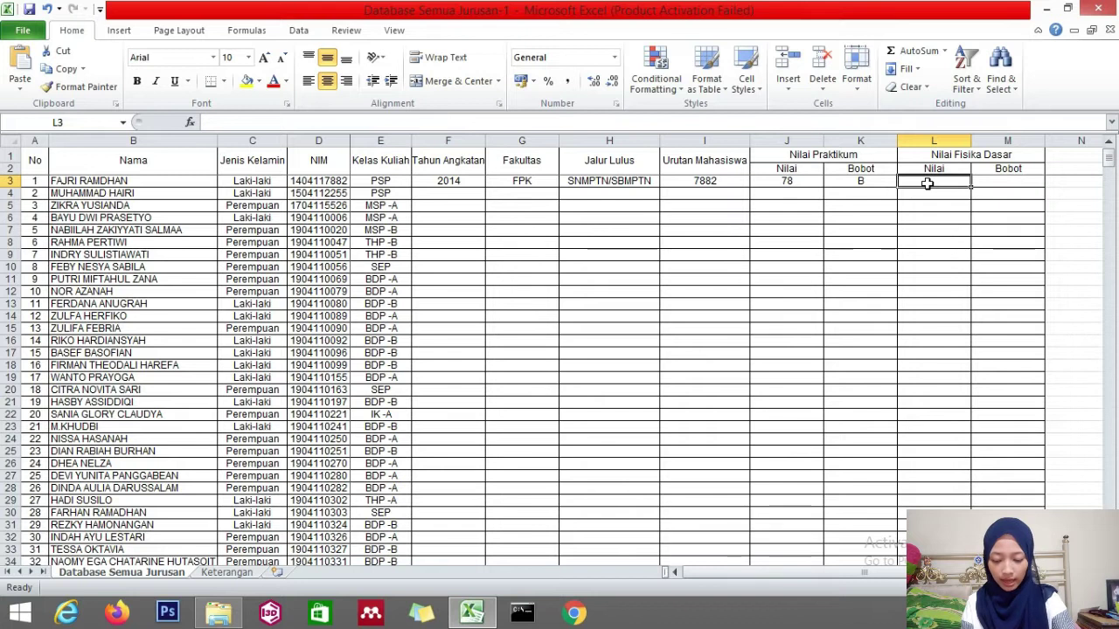
text(=VALUE)
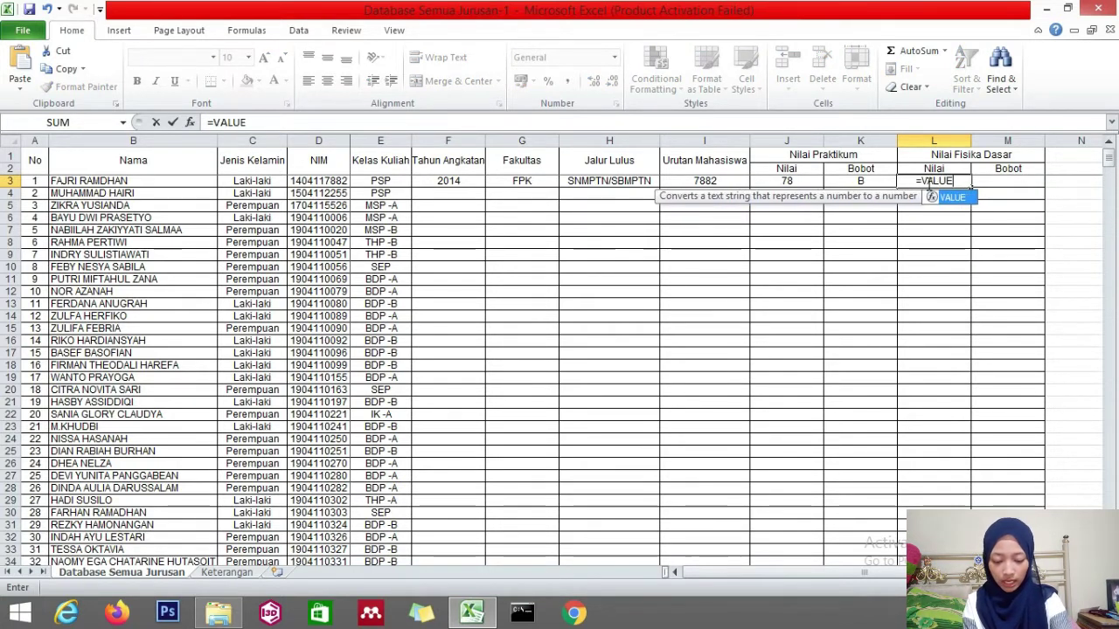
text((RIGHT)
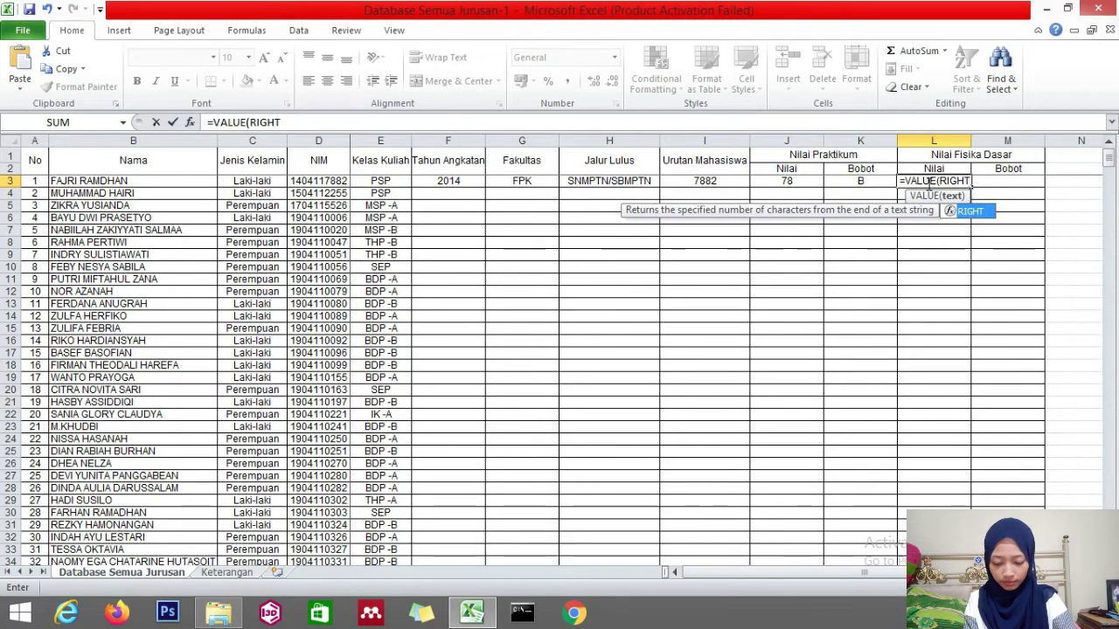
text(()
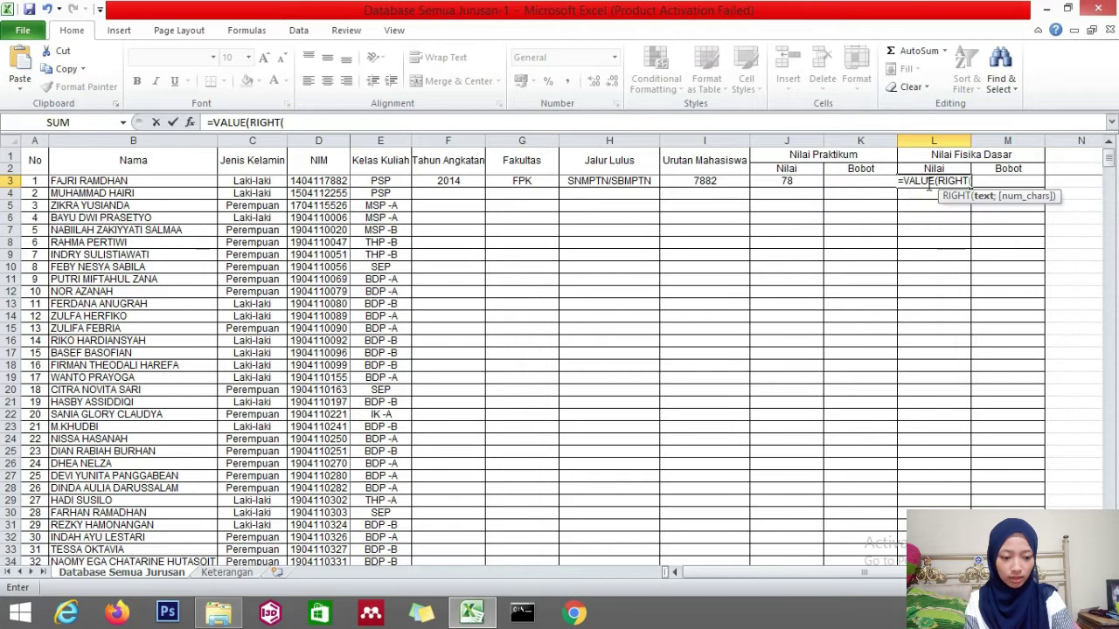
click(706, 181)
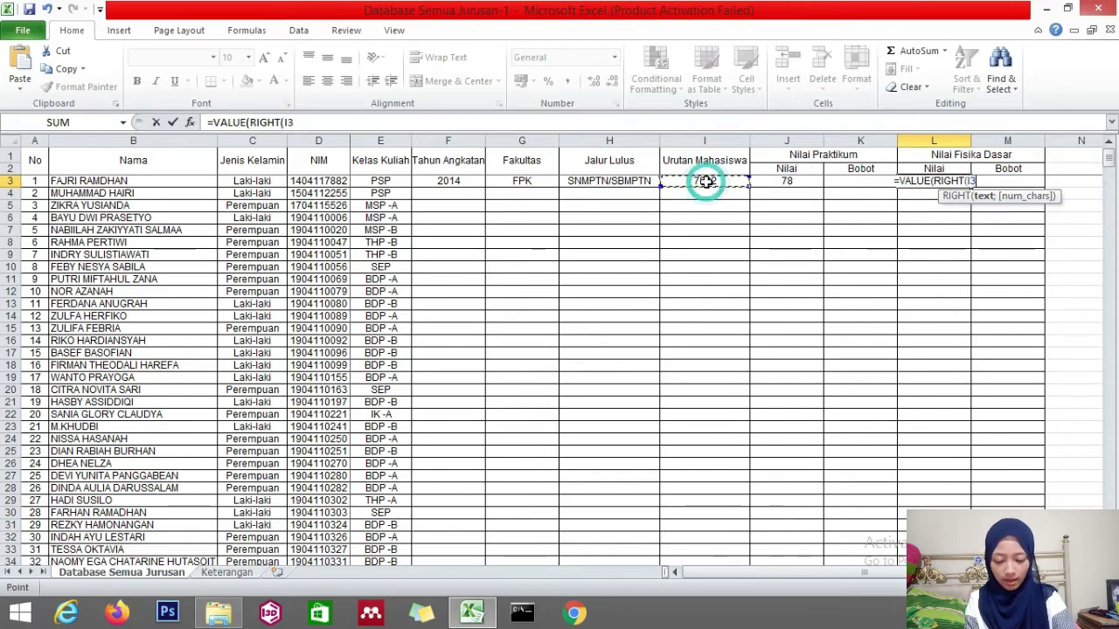
text(;2)
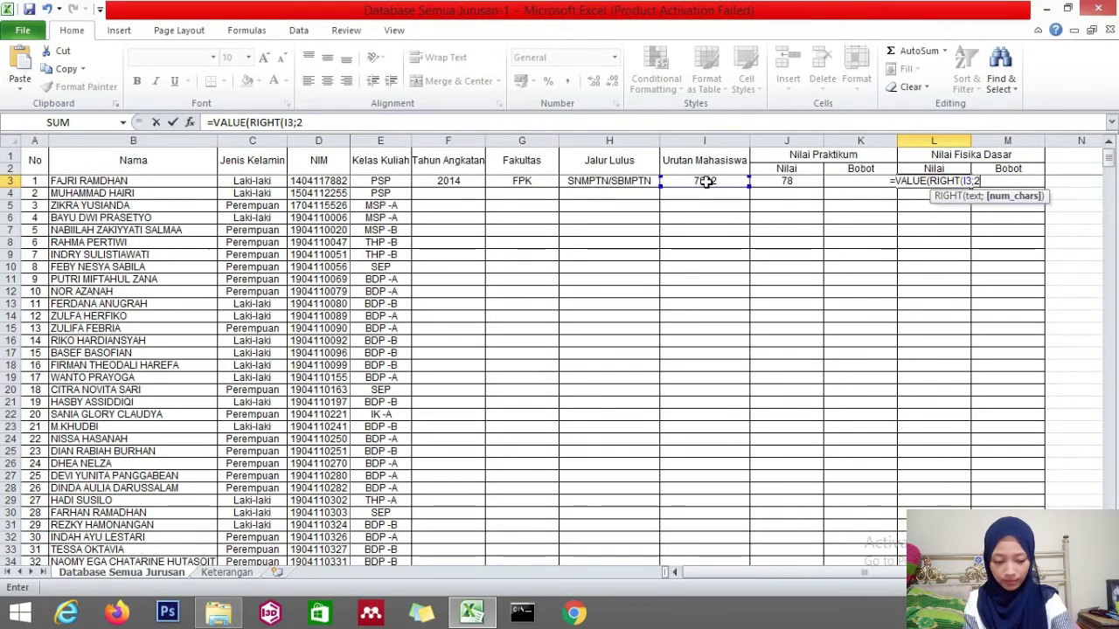
text()))
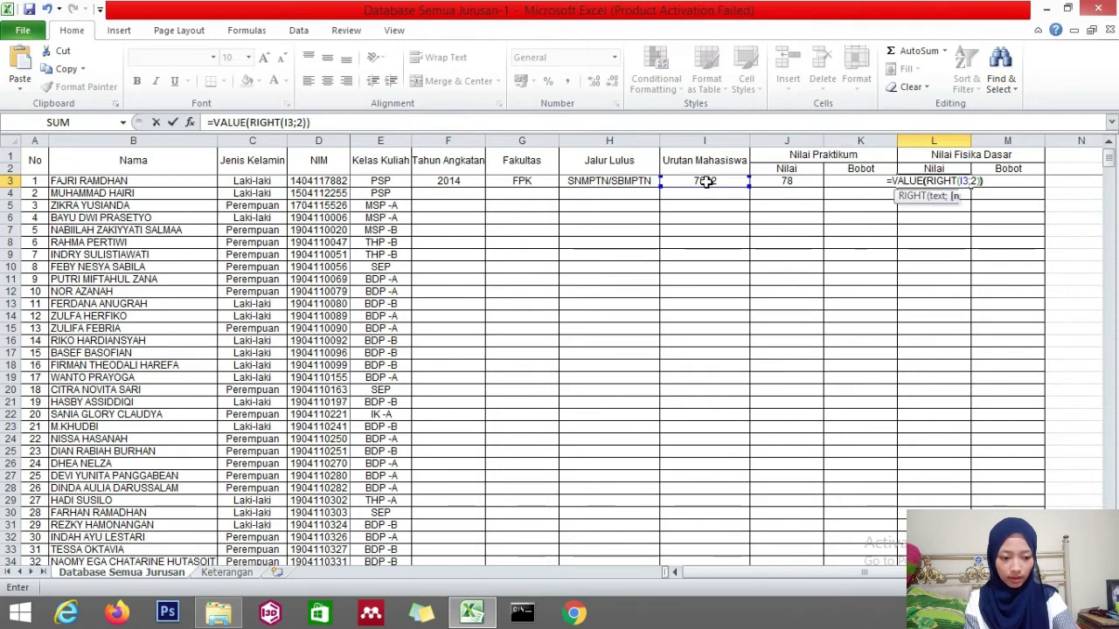
key(Return)
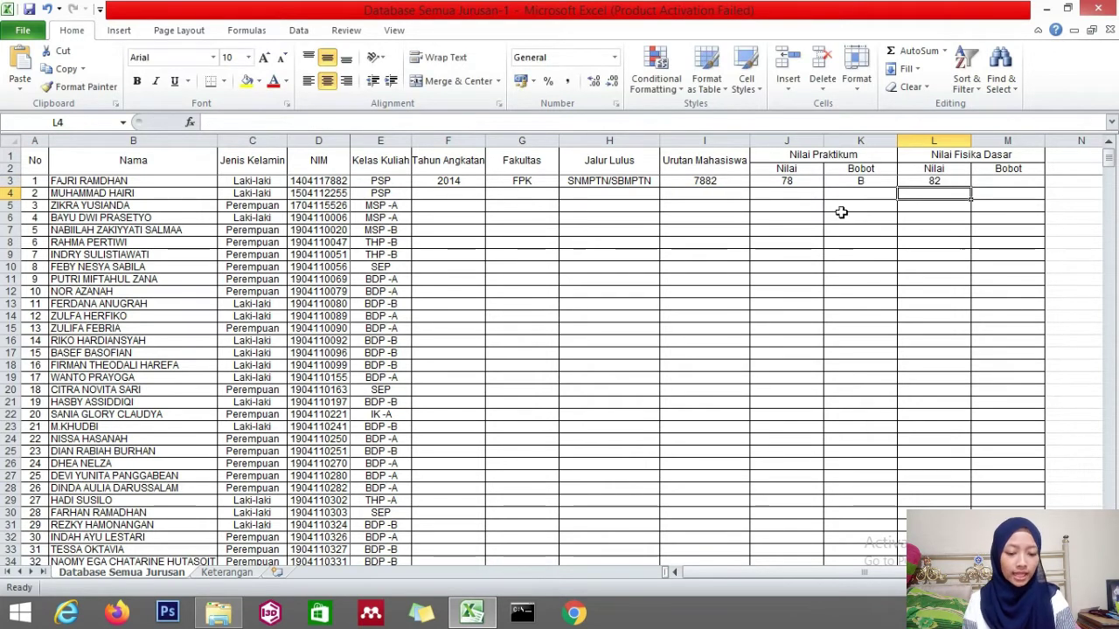
click(801, 180)
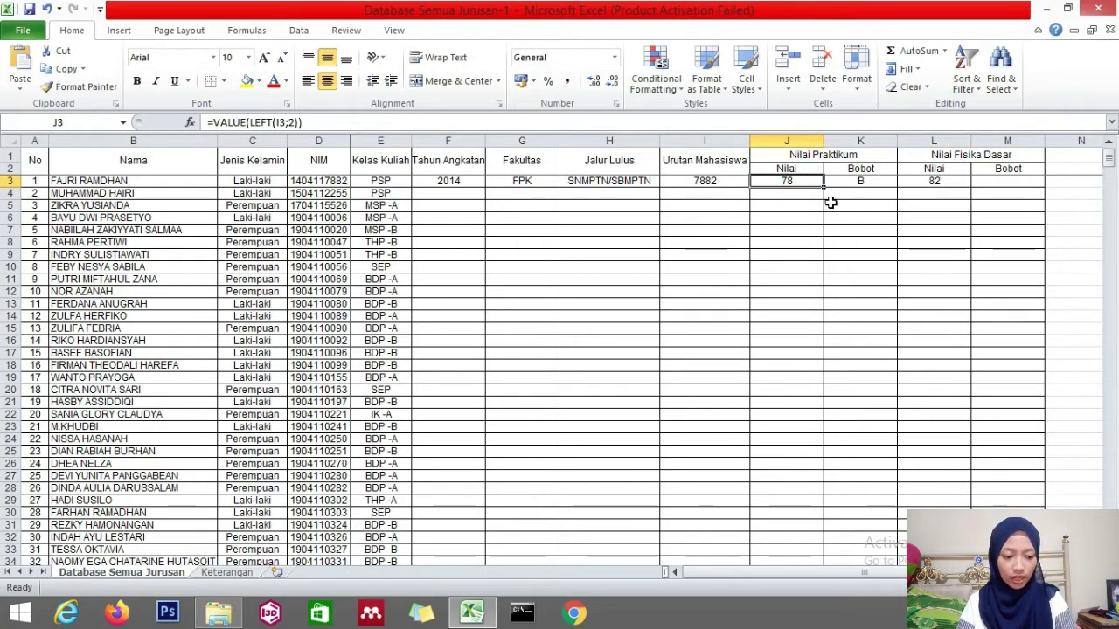
click(928, 181)
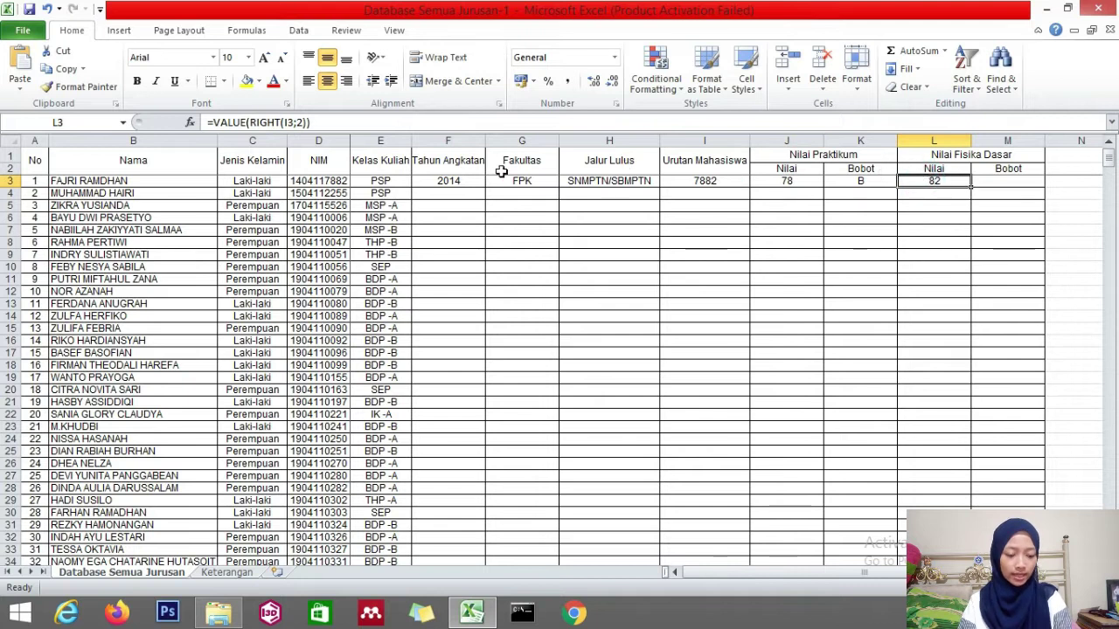
- Start the Nilai Fisika Dasar Bobot formula in M3 with =IF(L3>=80;"A"; as its first condition
click(1013, 179)
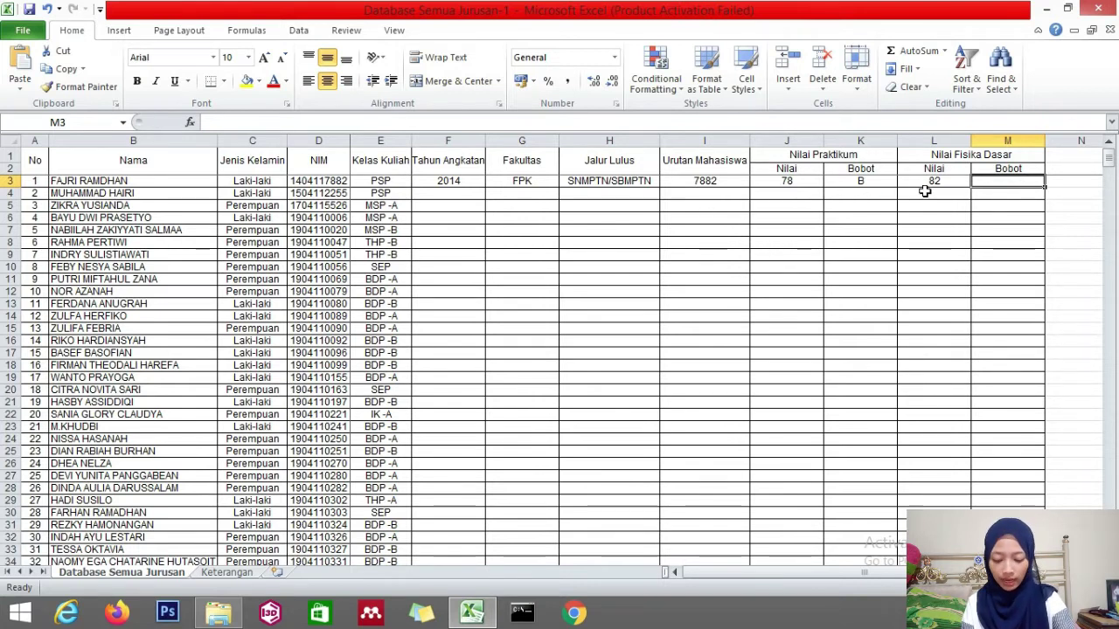
text(=IF()
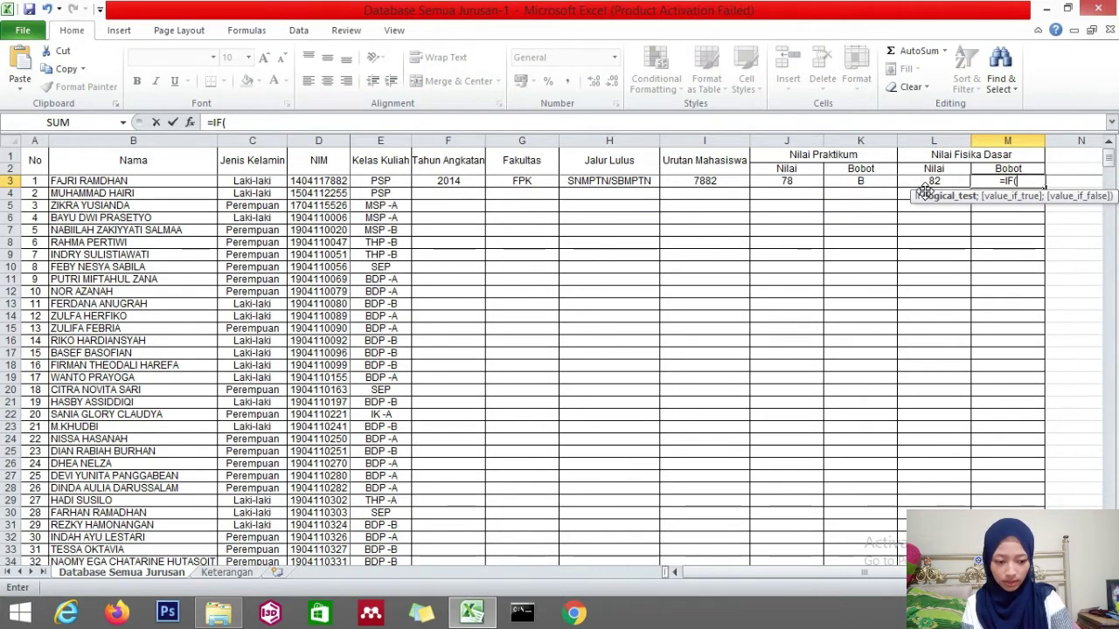
click(926, 181)
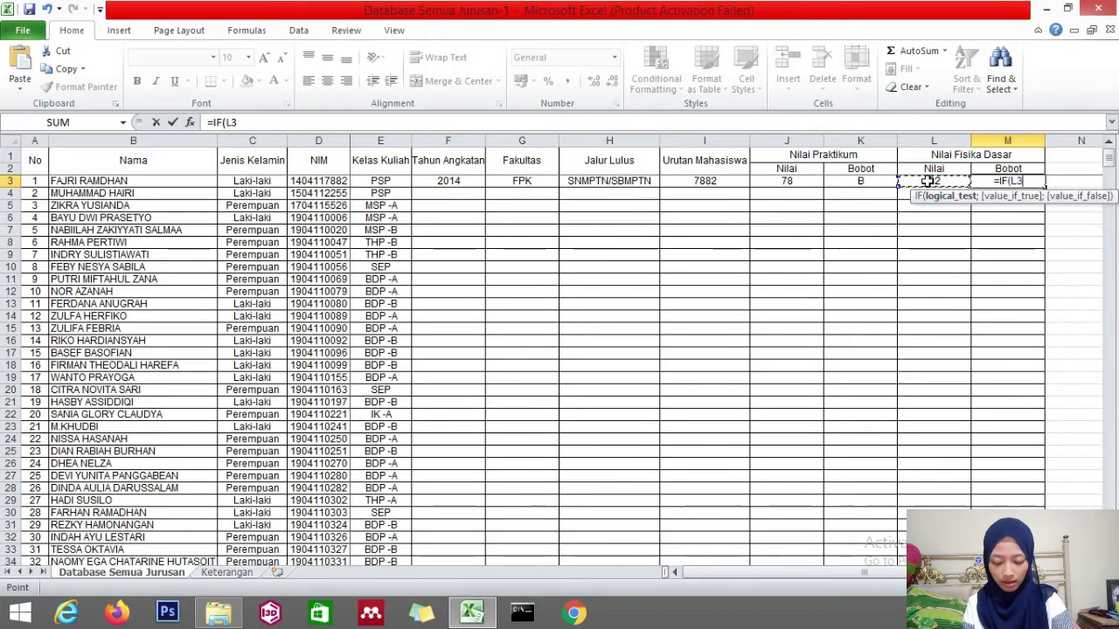
text(>=)
key(BackSpace)
key(BackSpace)
text(>)
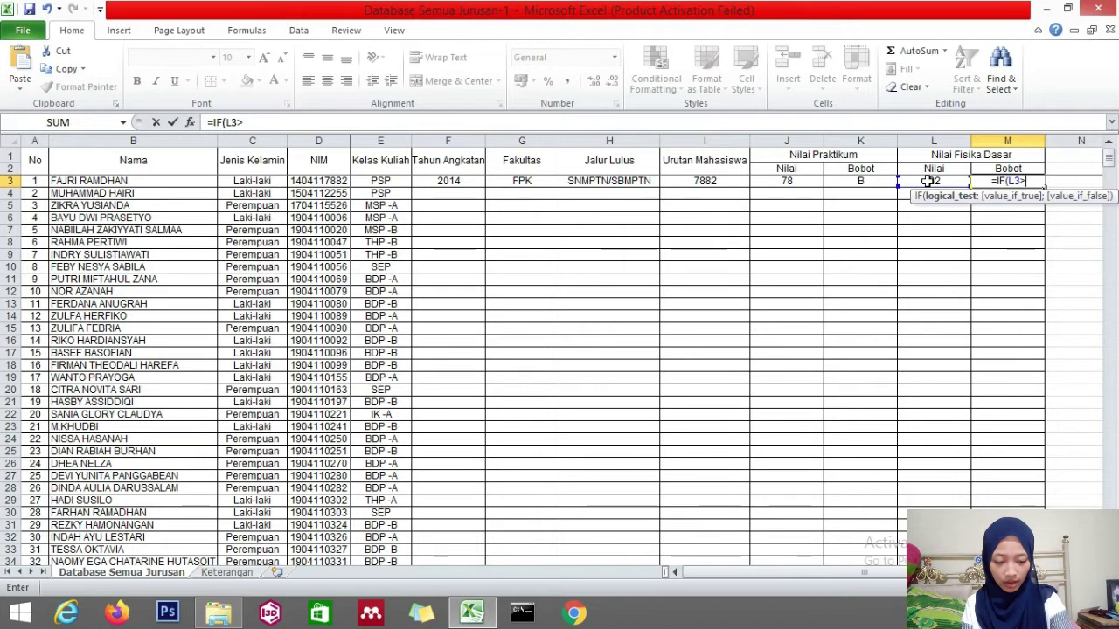
text(=80;)
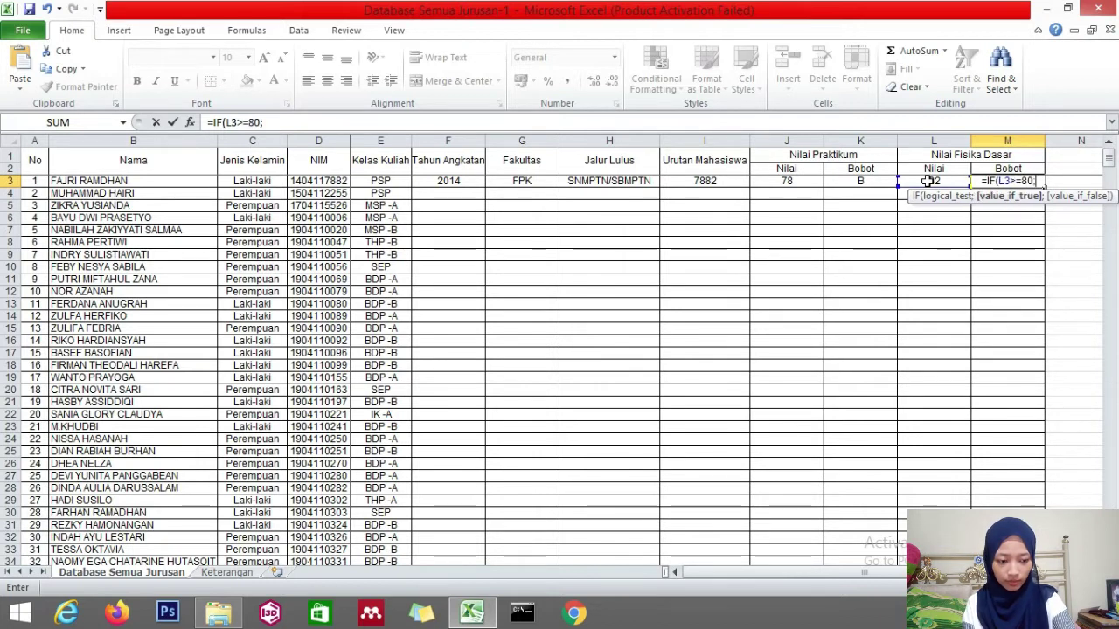
text("A";)
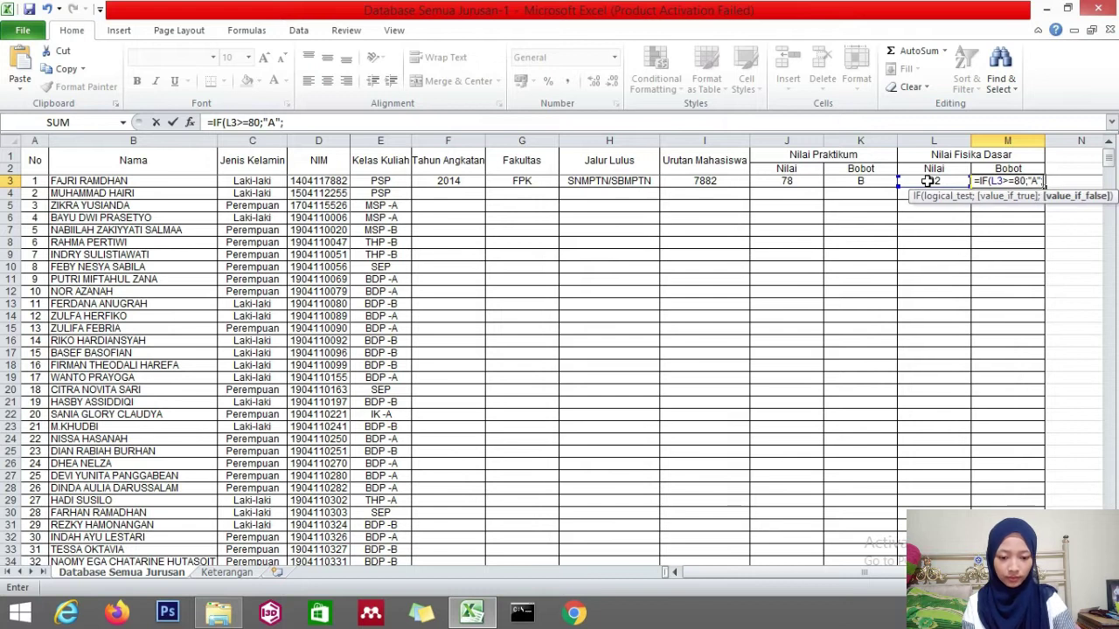
- Copy the IF(L3>=80;"A"; clause and append it as a second nested condition that tests L3>60 and returns "B"
click(306, 121)
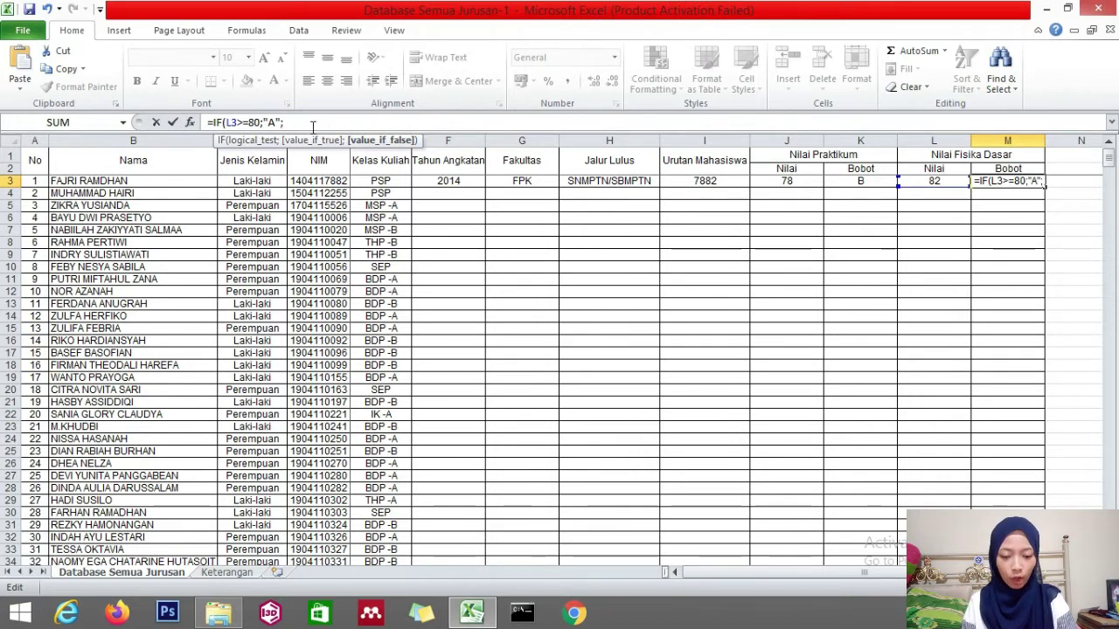
drag(313, 122, 217, 116)
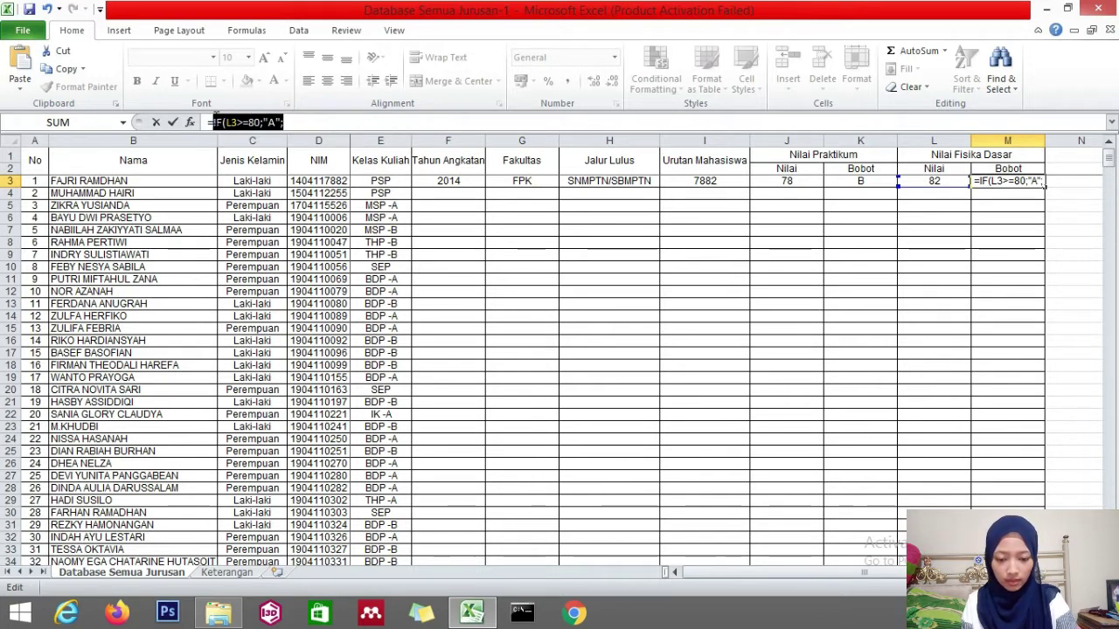
key(ctrl+c)
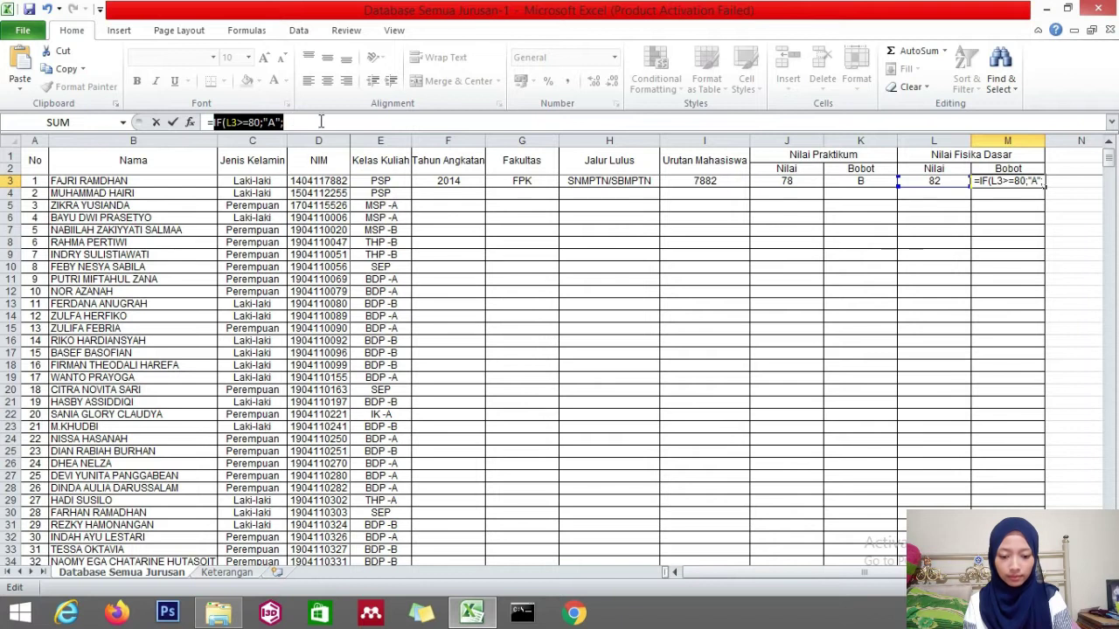
click(325, 123)
key(ctrl+v)
click(325, 123)
key(BackSpace)
key(BackSpace)
text(6)
click(335, 123)
key(BackSpace)
text(B)
- Append the copied IF clause in M3 as a third nested condition that tests L3>=40 and returns "C"
click(350, 122)
key(ctrl+v)
double_click(383, 124)
text(40)
click(411, 122)
key(BackSpace)
text(C)
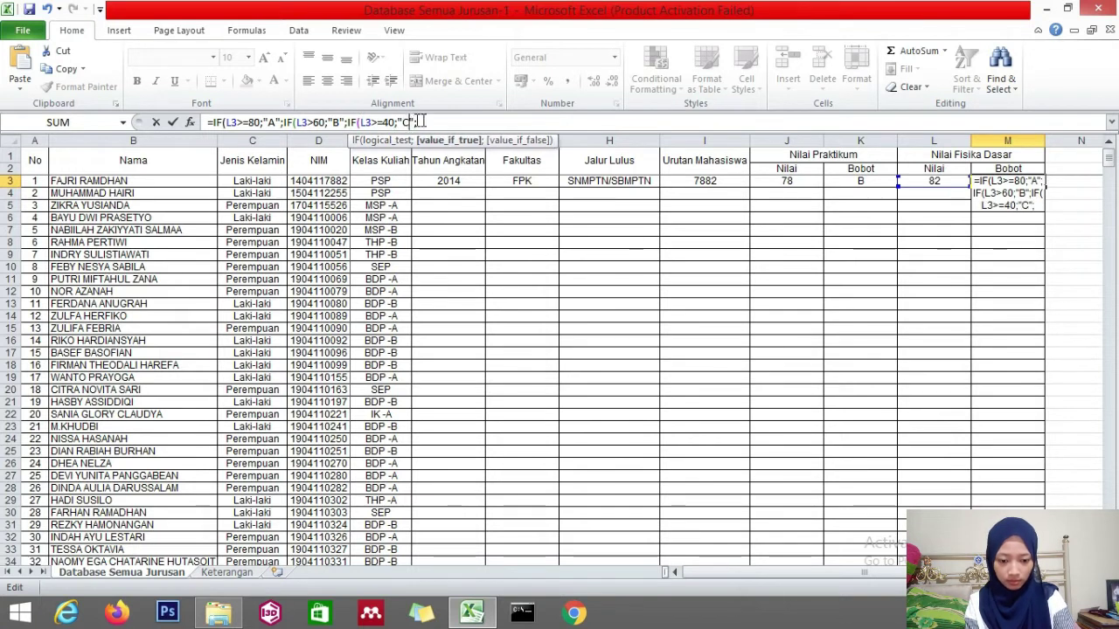
- Append the copied IF clause in M3 as a fourth nested condition that tests L3>=20 and returns "D"
click(420, 122)
key(ctrl+v)
double_click(454, 123)
text(20)
click(479, 122)
key(BackSpace)
text(D)
- Complete the M3 Bobot formula with "E" as the final value-if-false, close its four brackets and enter it
click(502, 123)
text(BobotE)
key(BackSpace)
key(BackSpace)
key(BackSpace)
key(BackSpace)
key(BackSpace)
key(BackSpace)
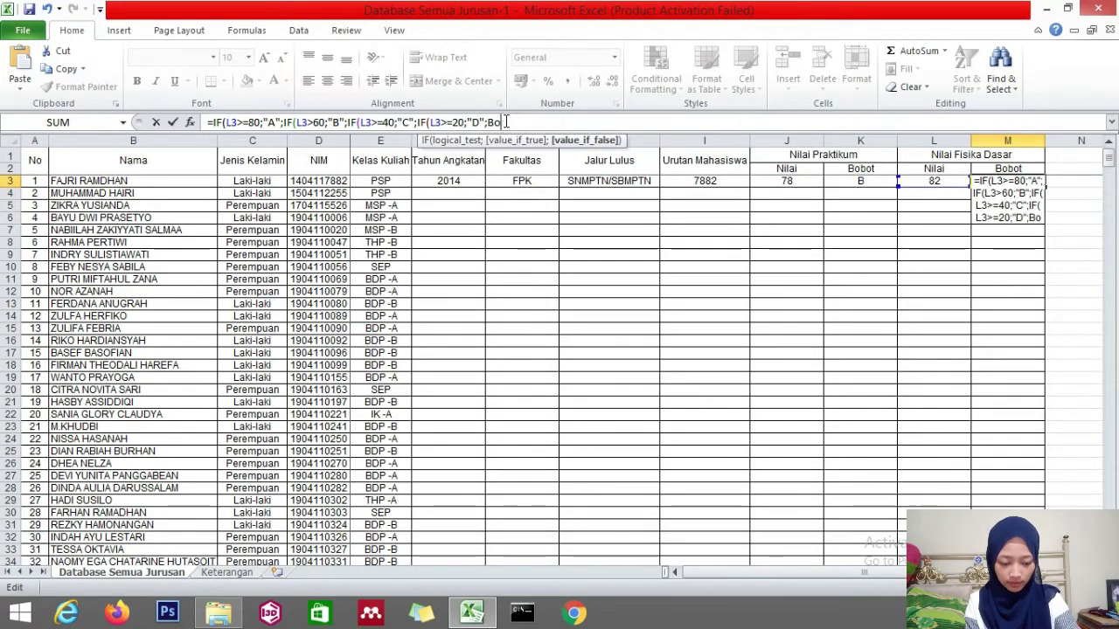
text("E")))))
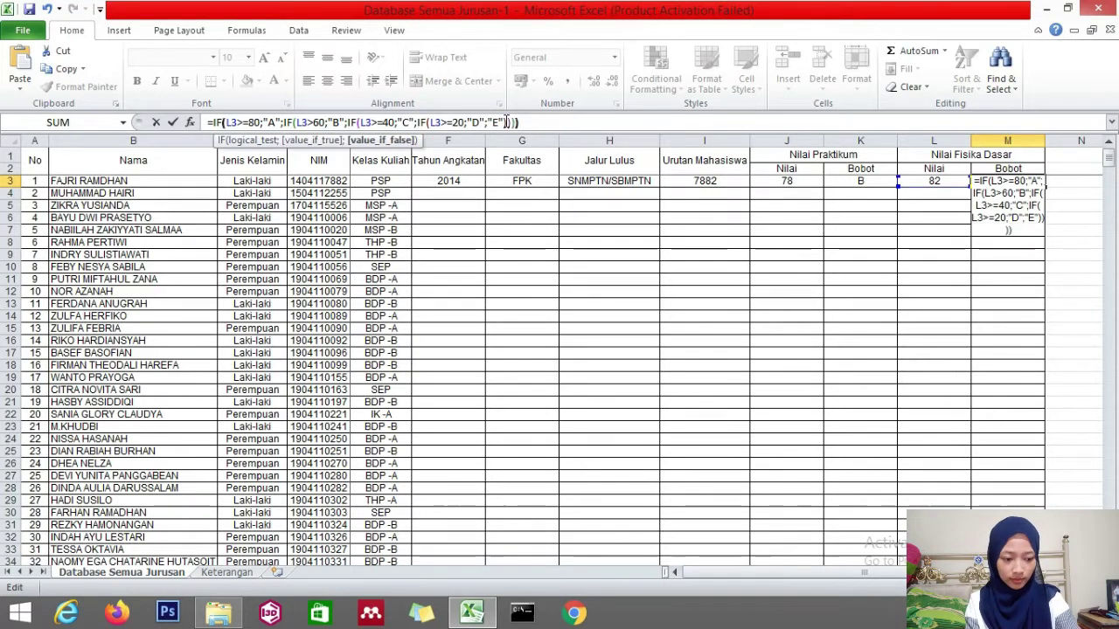
key(Return)
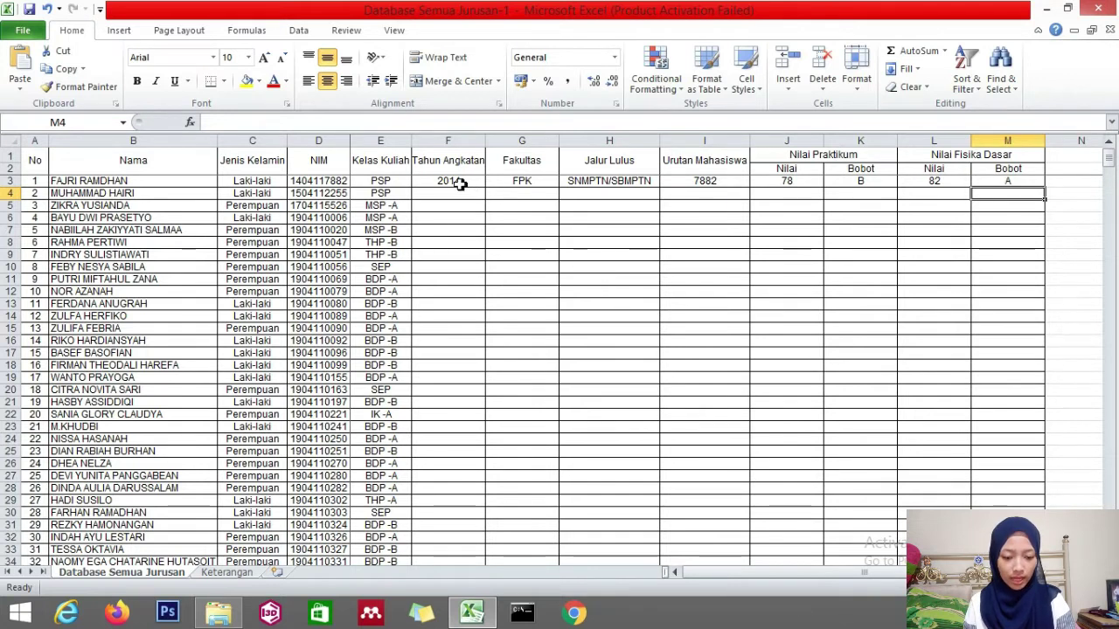
- Fill the row 3 formulas in F3:M3 down through all student rows and look over the filled table
drag(458, 183, 1011, 179)
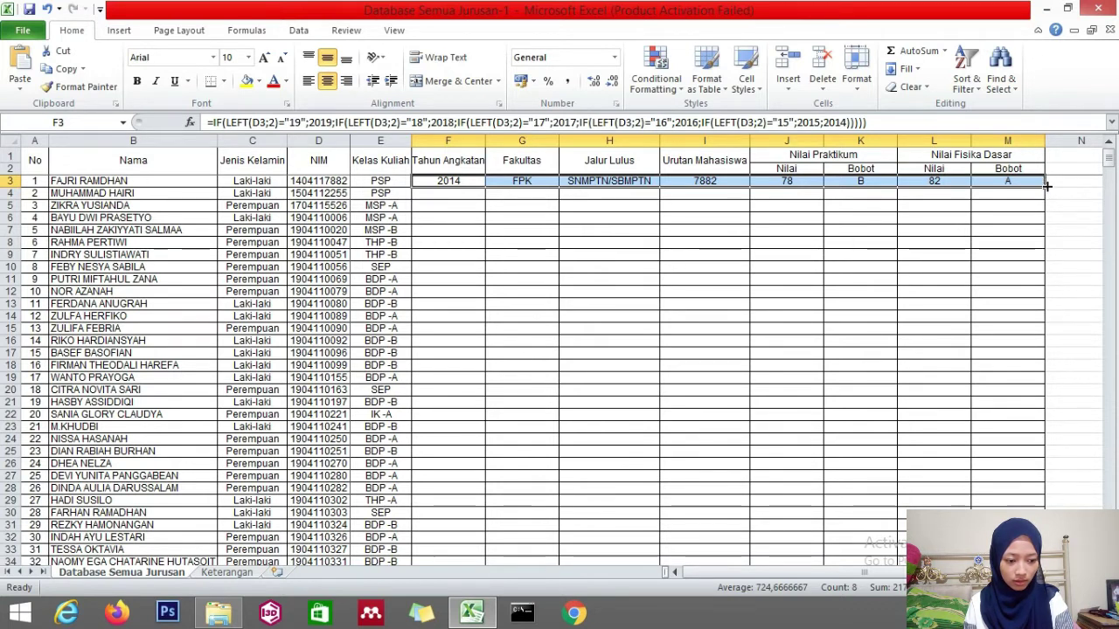
double_click(1046, 185)
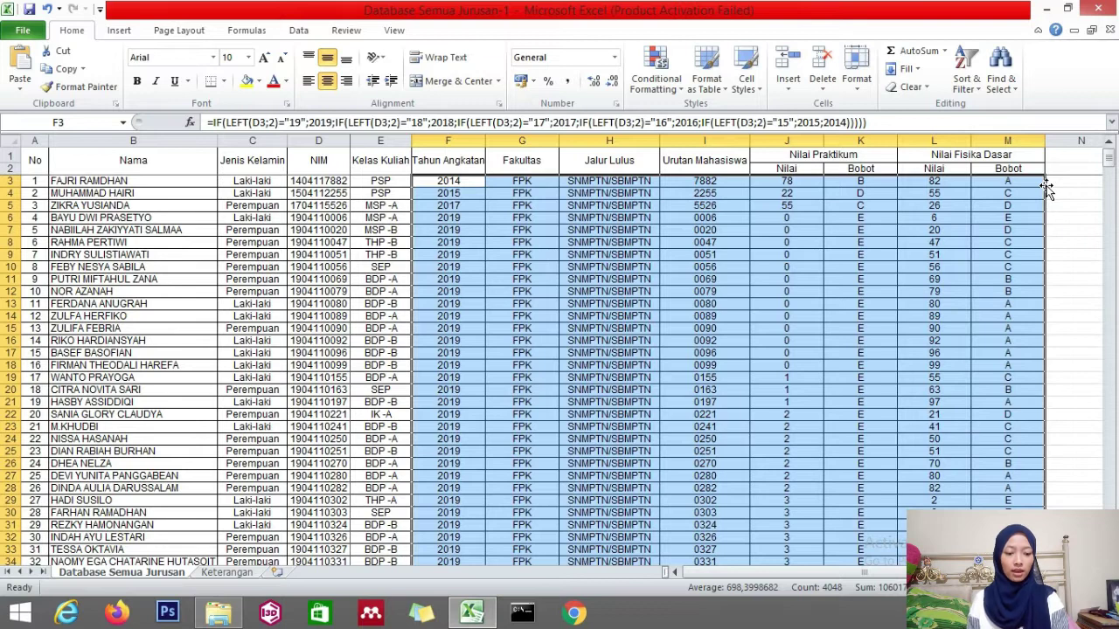
click(888, 303)
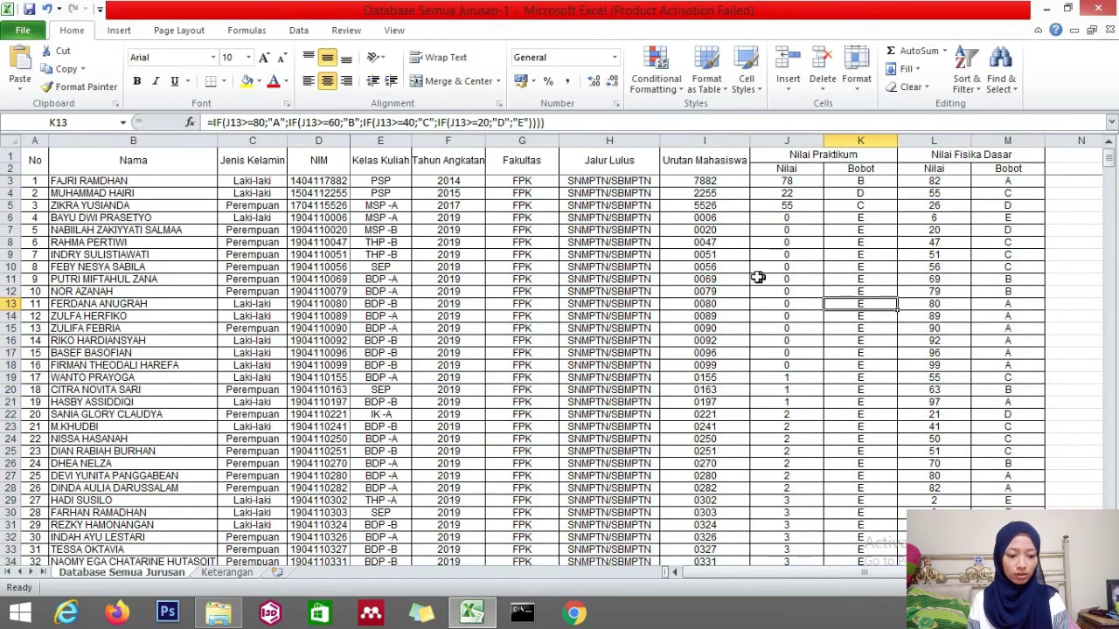
drag(1109, 172, 1103, 138)
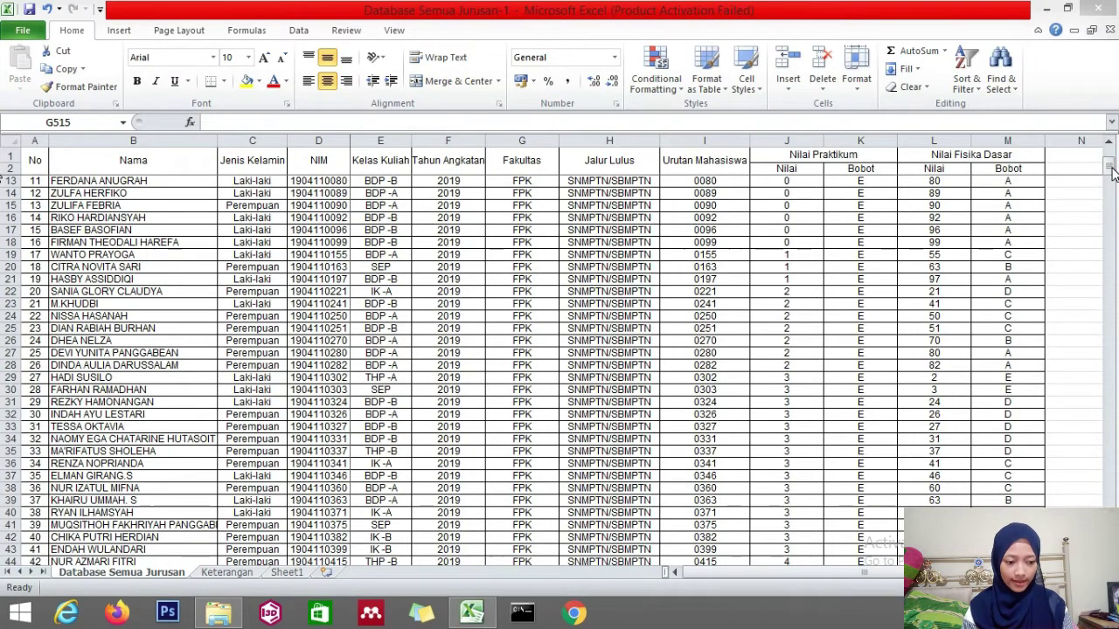
- Enter the summary labels "Nilai Mximal" in I512 and "Nilai Minimal" in I513, below the student table
drag(1113, 172, 1099, 562)
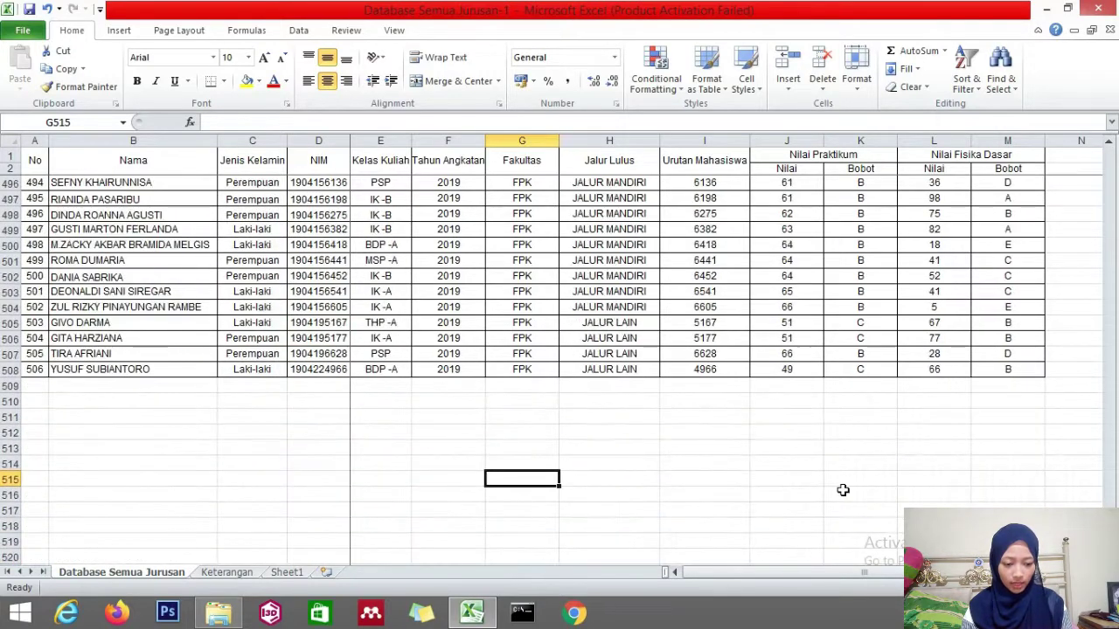
click(690, 431)
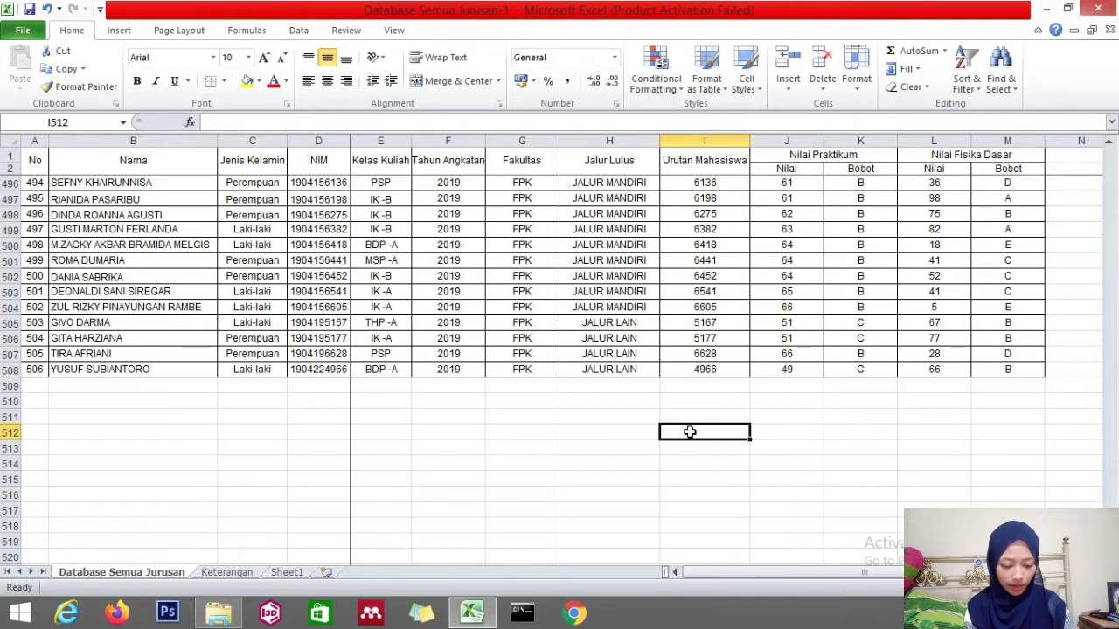
text(n)
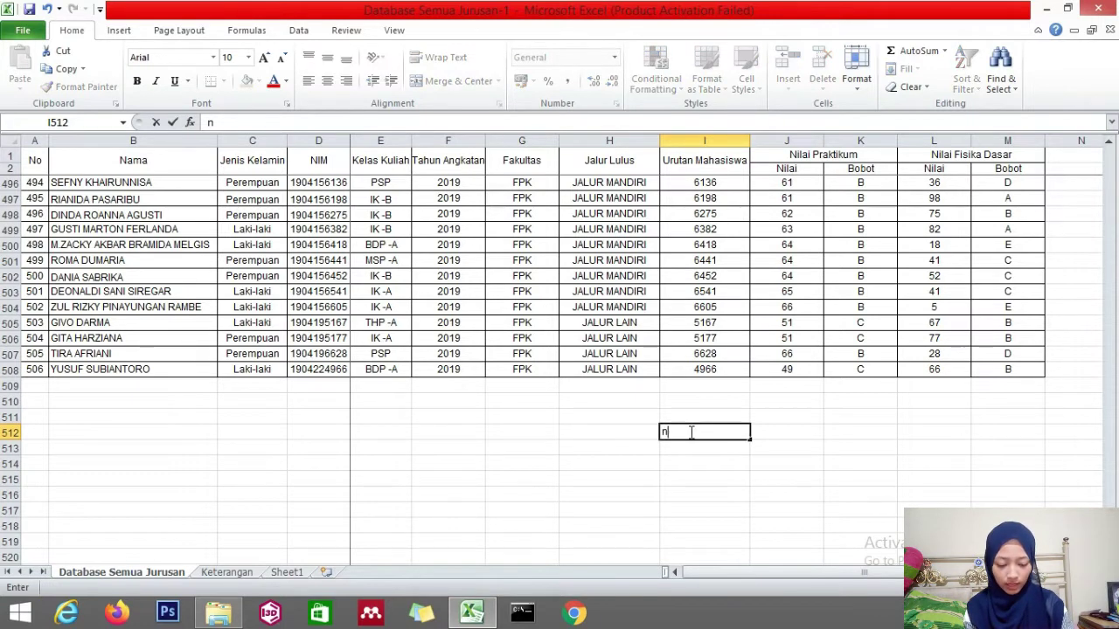
text(ilai Mximal)
key(Return)
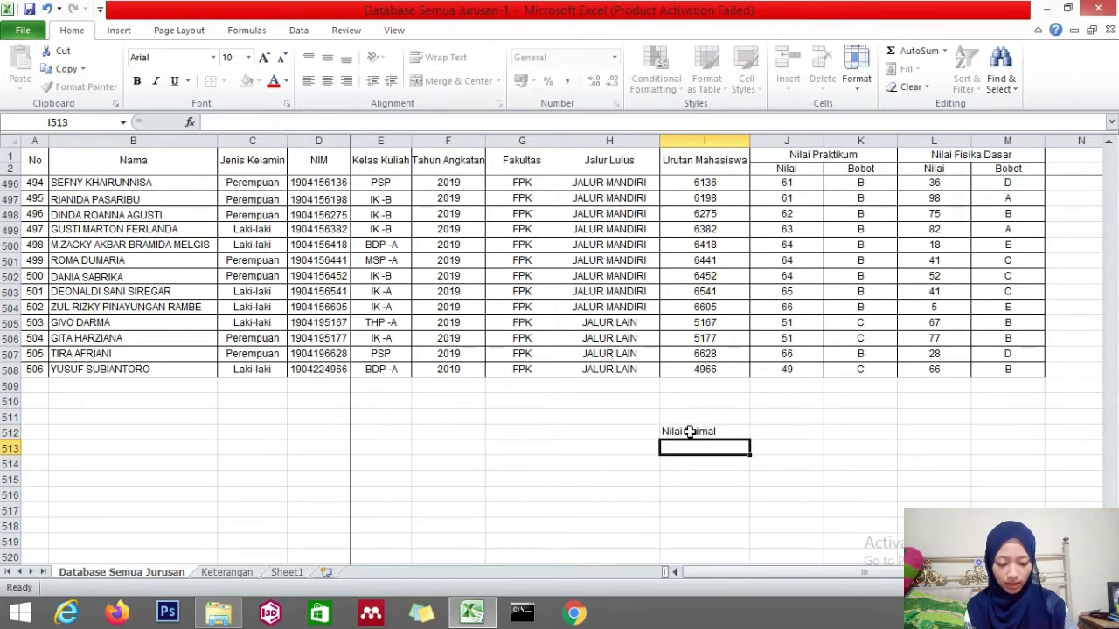
text(Nilai Minimal)
key(Return)
- Add the labels "Nilai Total", "Nilai Rata-rata" and "Jumlah Nilai" in I514:I516
text(Nilai)
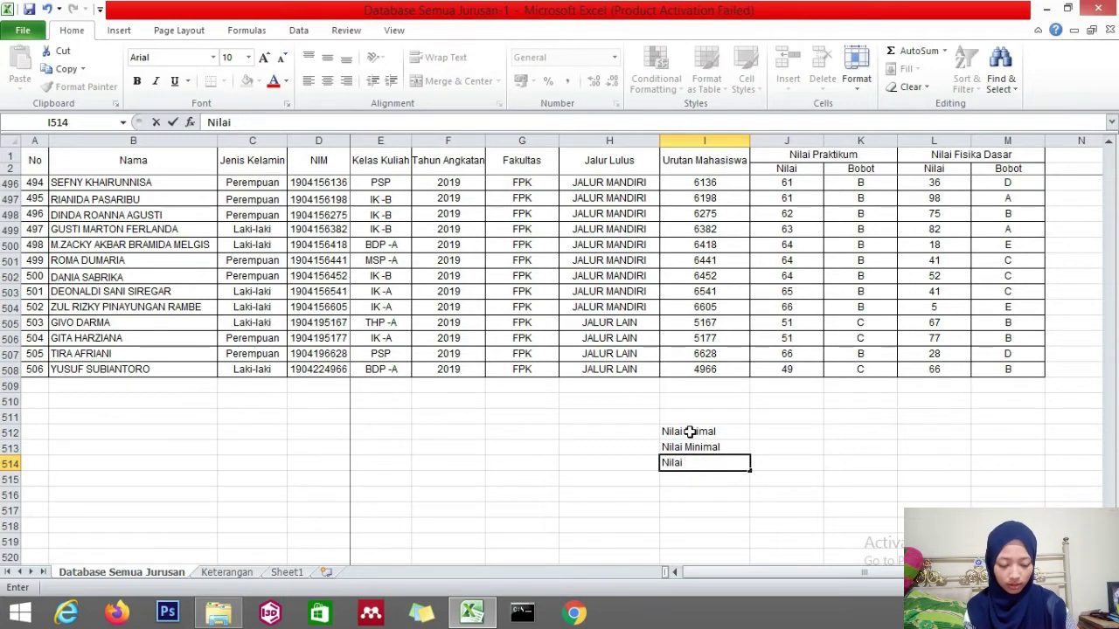
text(Total)
key(Return)
text(Nilai Rata-rata)
key(Return)
text(Jumlah Nila)
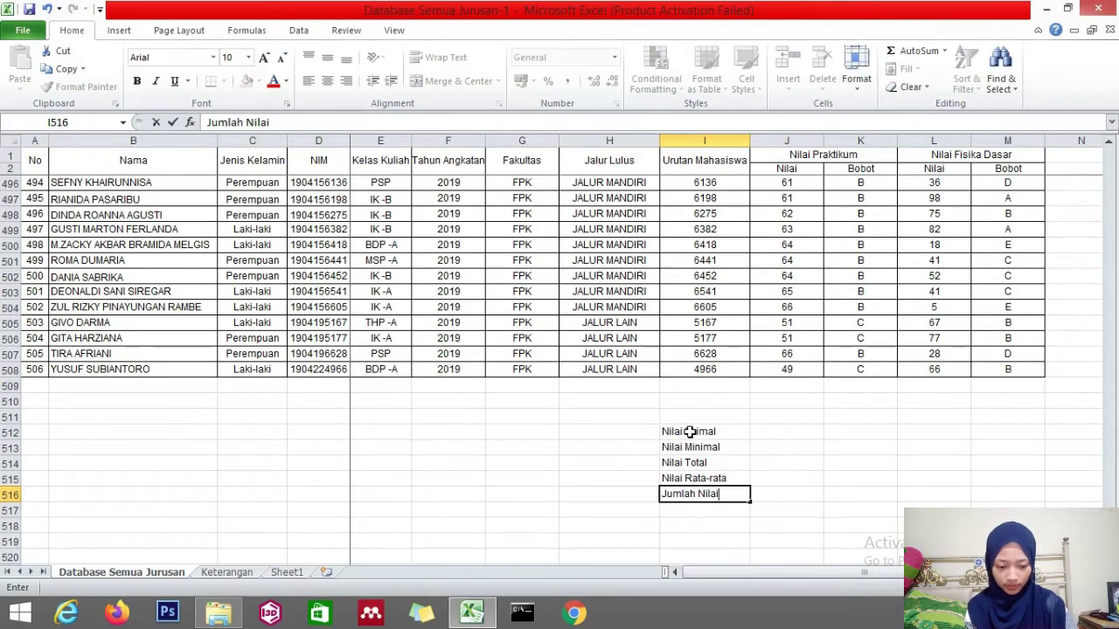
key(Return)
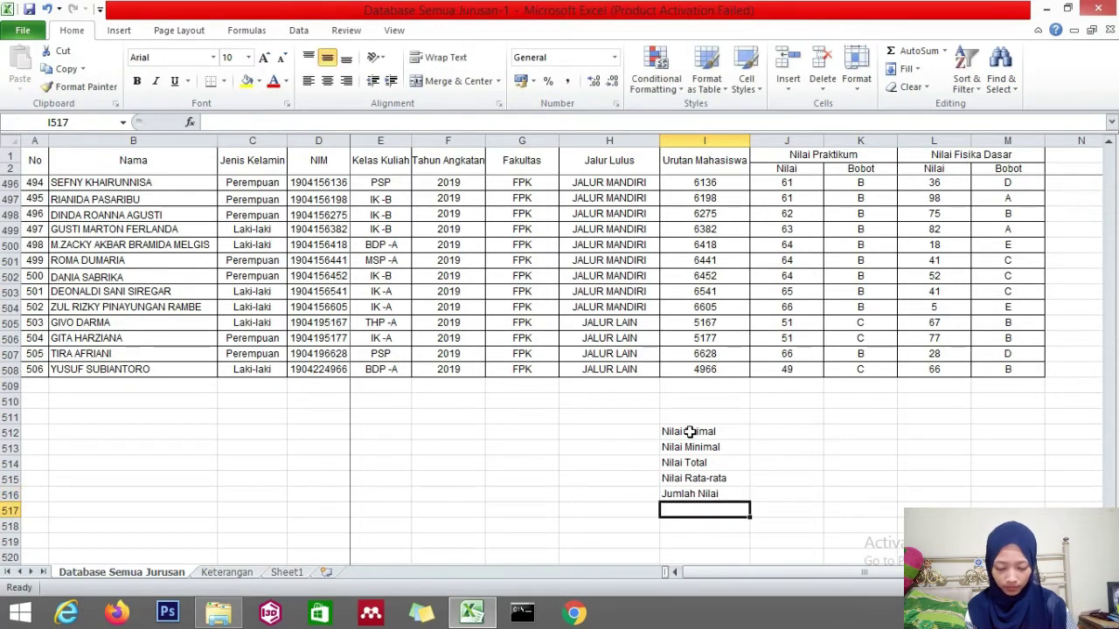
- List the grades A, B, C, D and E in I517:I521 and left-align the E label
text(A)
key(Return)
text(B)
key(Return)
text(C)
key(Return)
text(D)
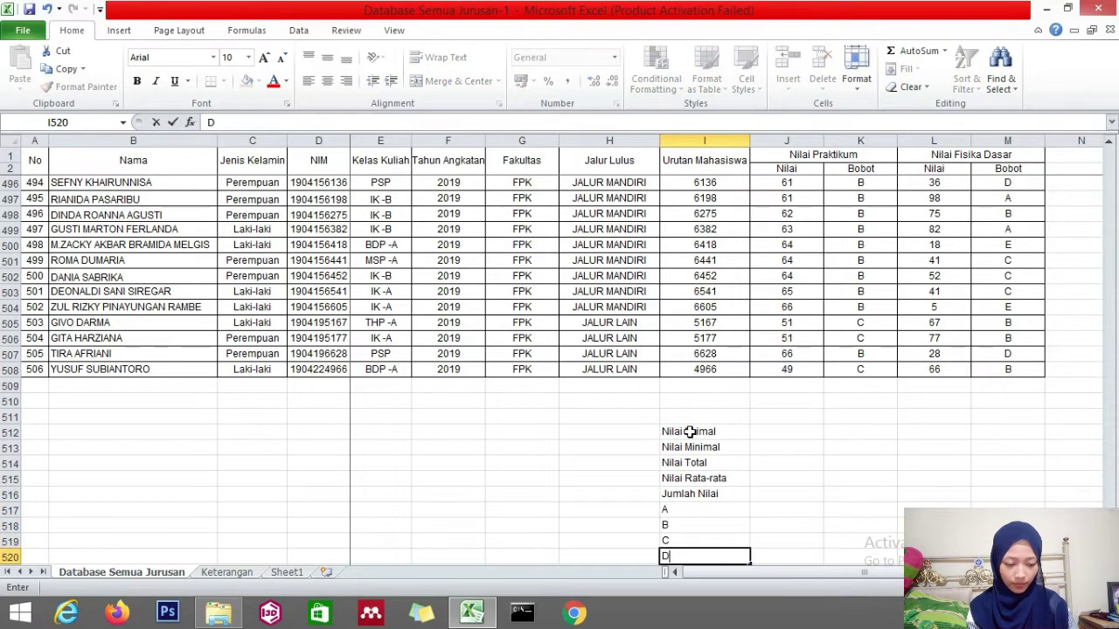
key(Return)
text(E)
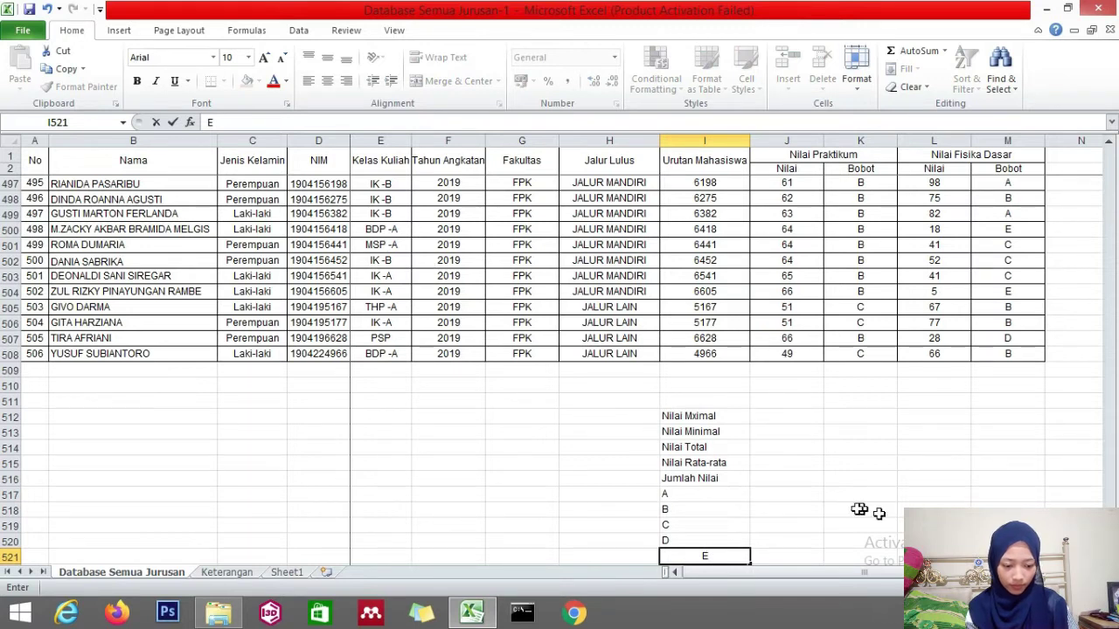
key(Return)
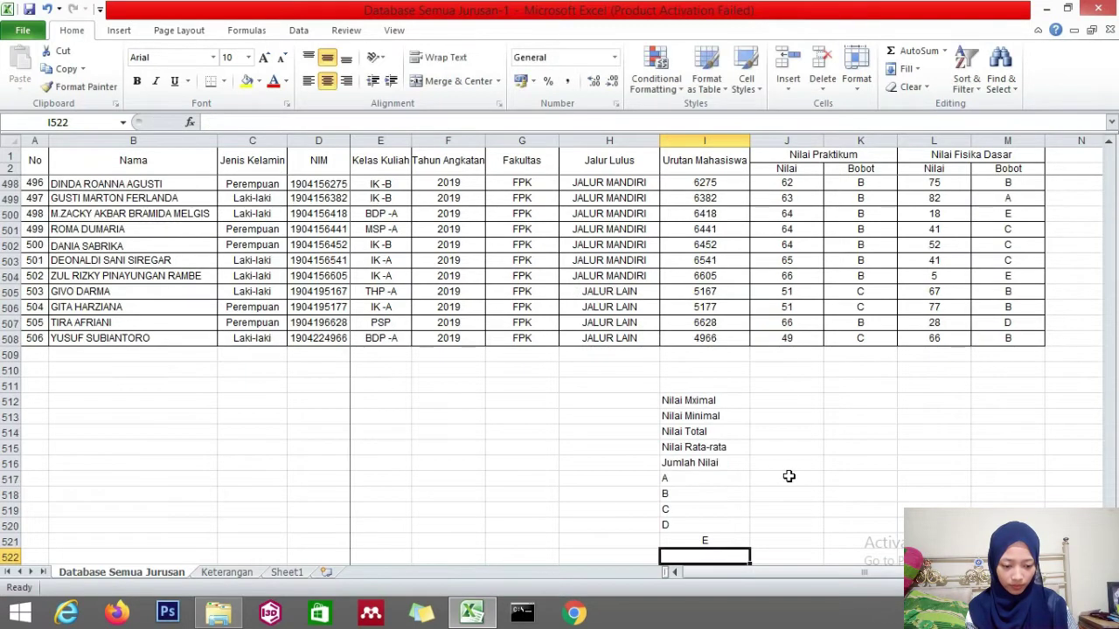
click(704, 539)
click(307, 81)
click(761, 399)
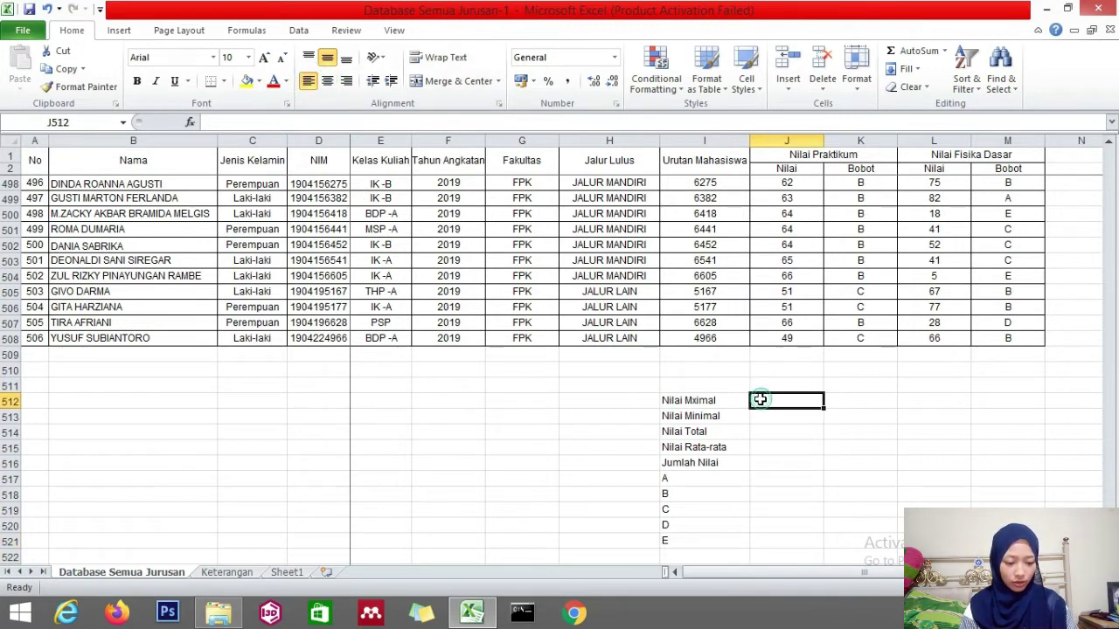
- Apply thin outline and inside borders to the summary block I512:M521
click(704, 399)
drag(704, 400, 1005, 541)
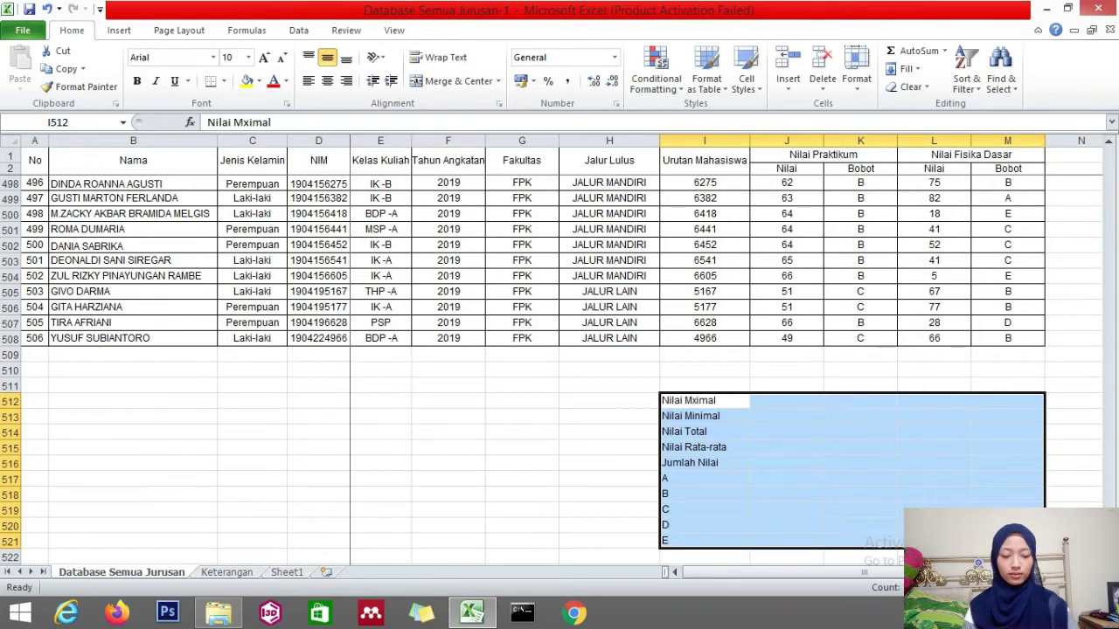
key(ctrl+1)
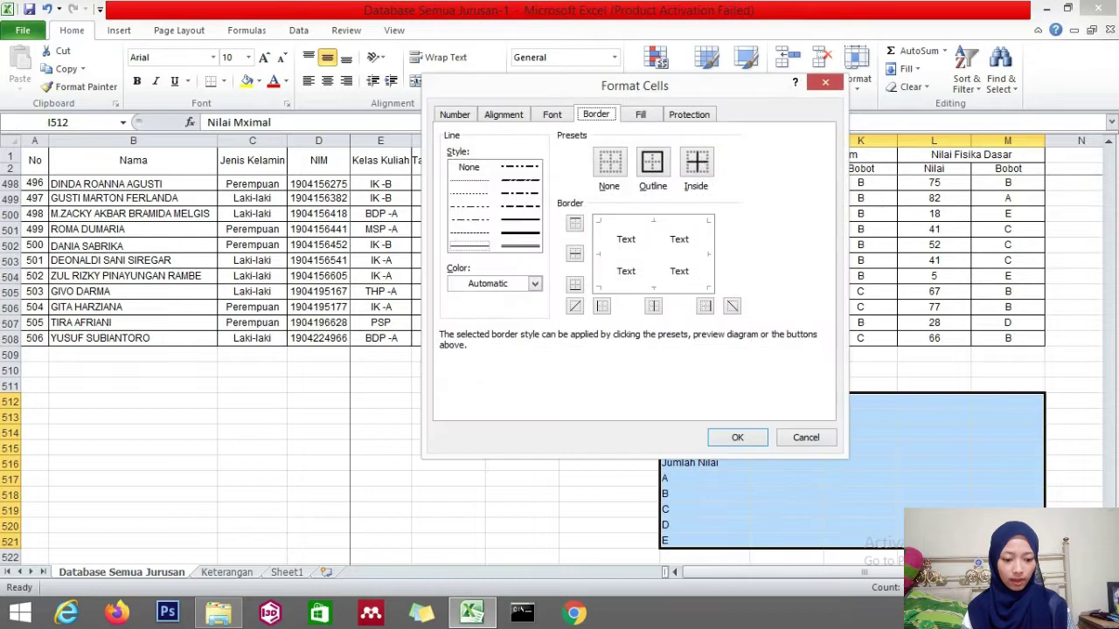
click(651, 159)
click(696, 162)
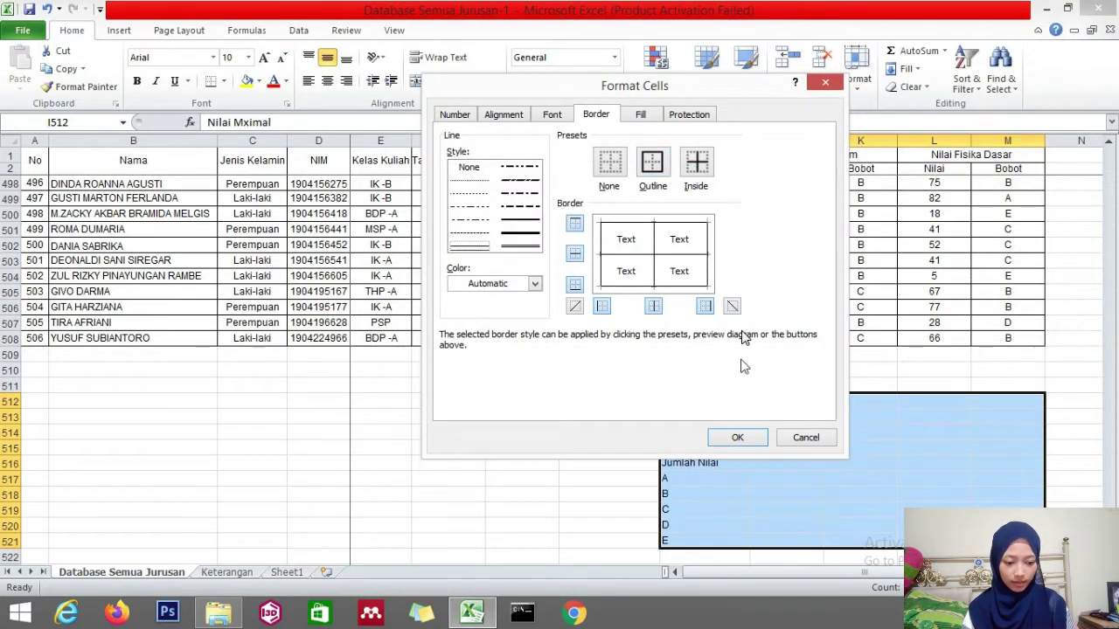
click(737, 436)
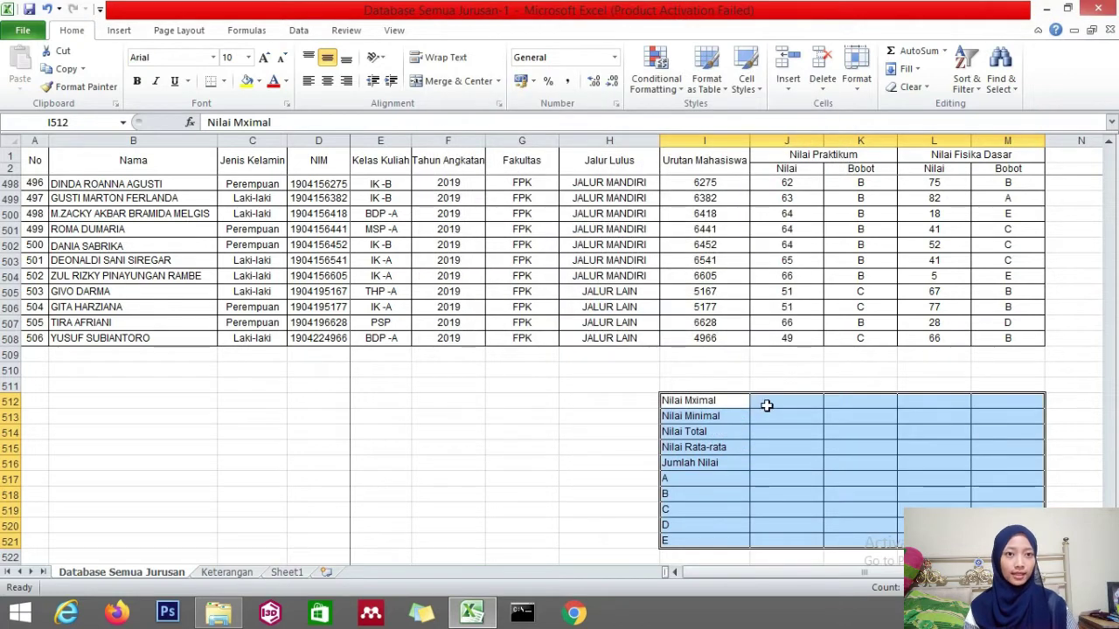
- Enter =MAX(J3:J508) in J512 for the maximum Nilai Praktikum score
click(767, 405)
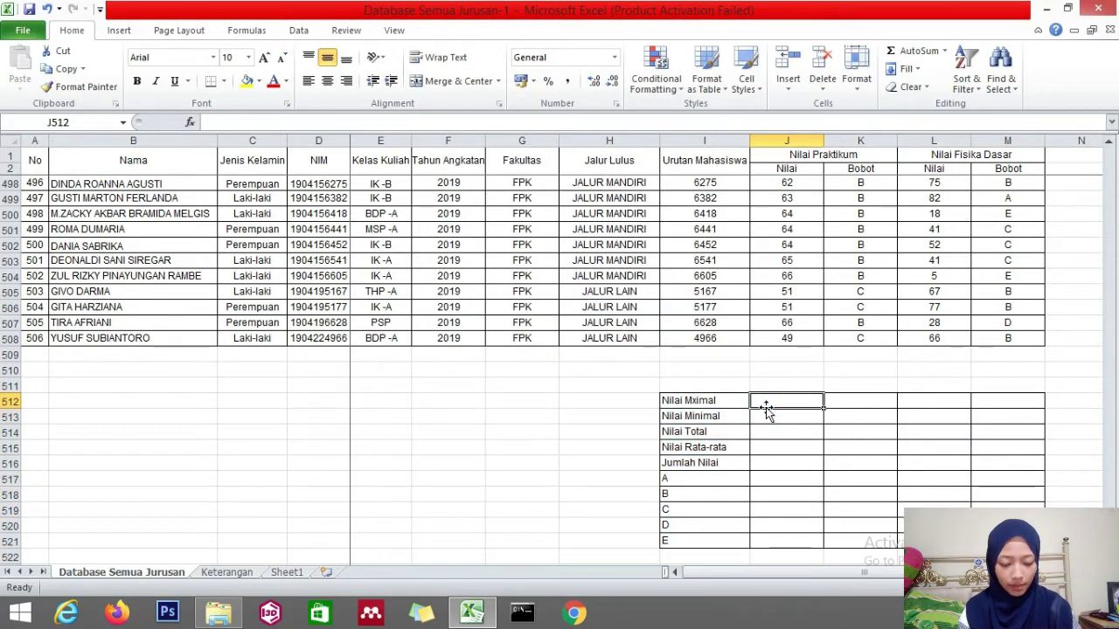
text(=)
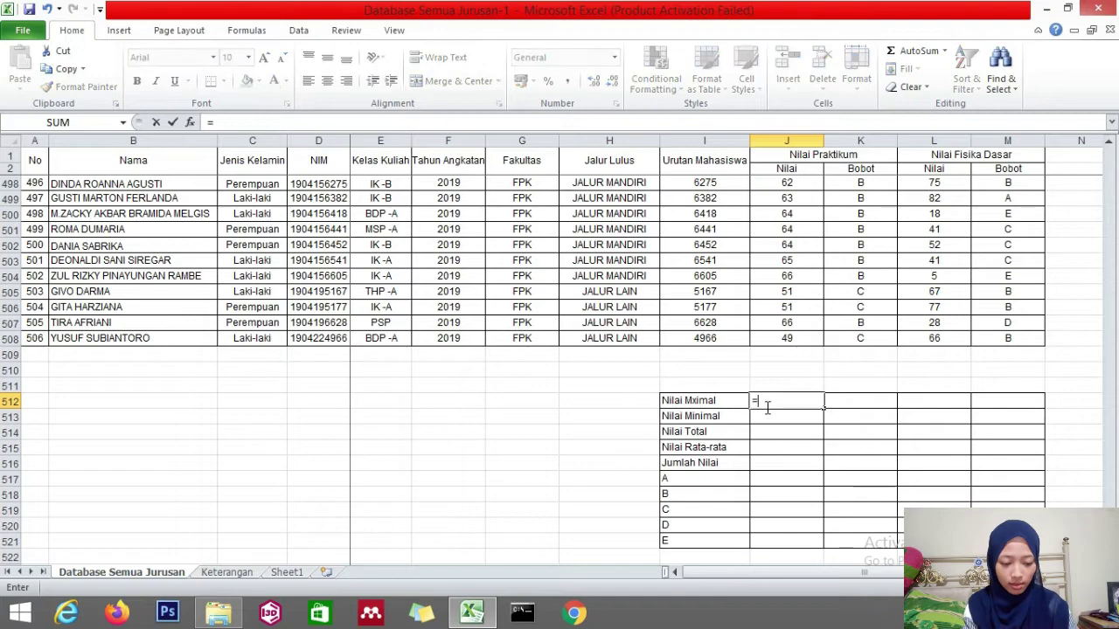
text(MAX()
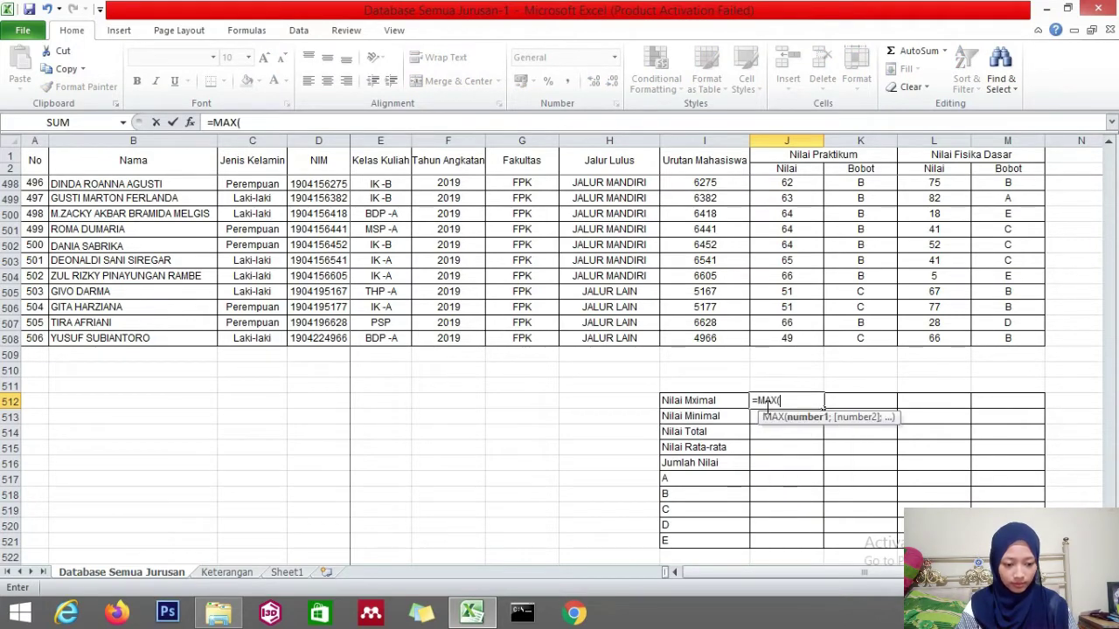
drag(797, 349, 771, 186)
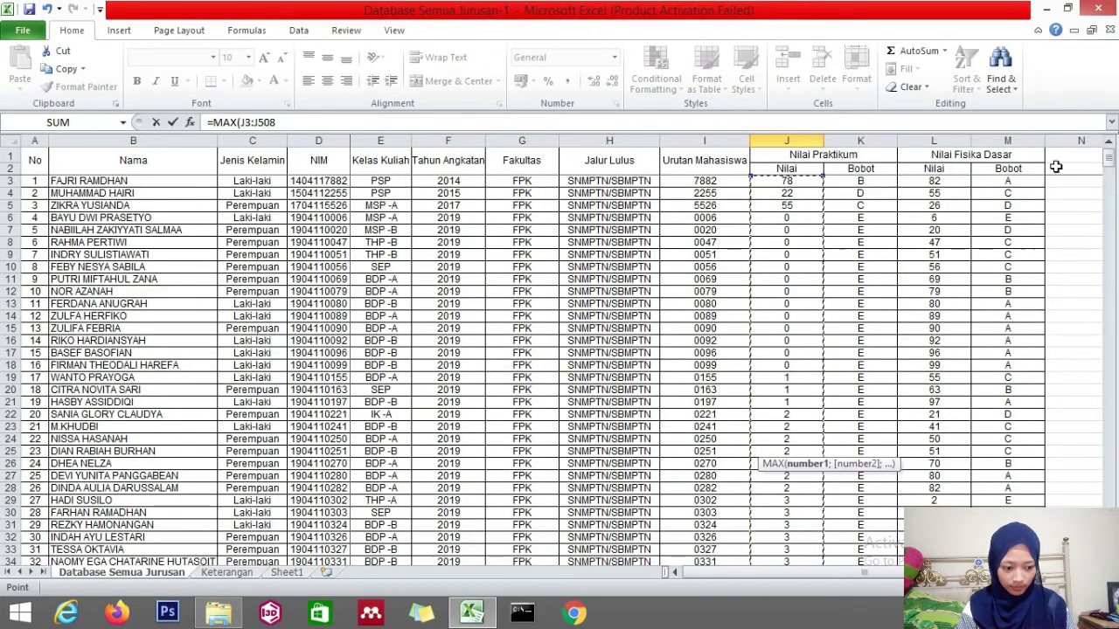
drag(1108, 158, 1105, 540)
text())
key(Return)
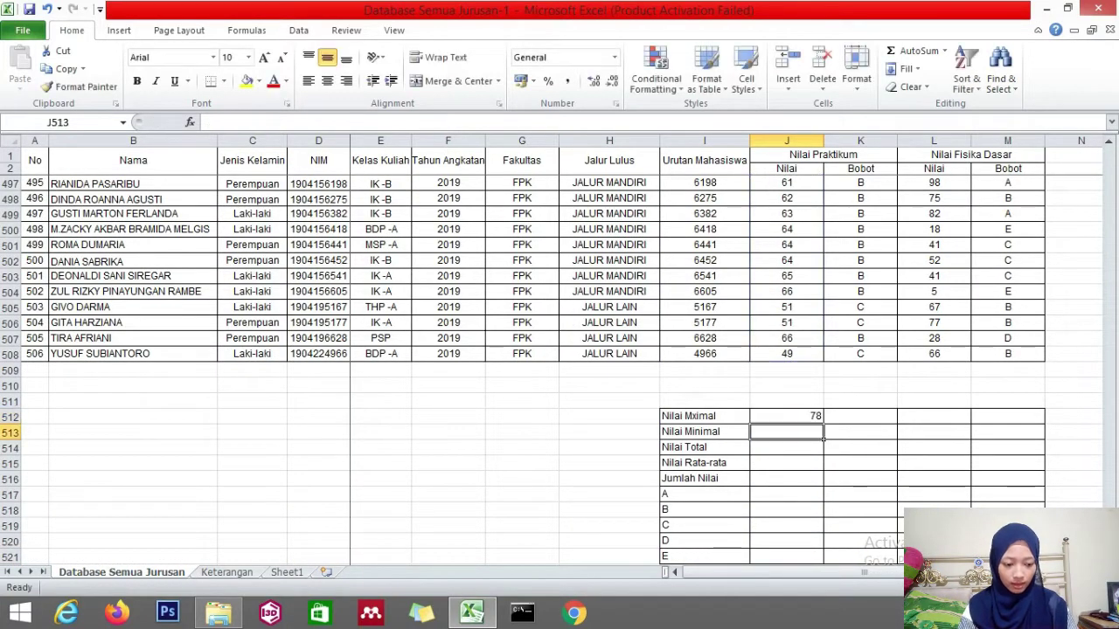
- Enter =MAX(L3:L508) in L512 for the maximum Nilai Fisika Dasar score
click(907, 423)
text(=MAX()
drag(952, 358, 918, 184)
drag(1109, 166, 1109, 175)
text())
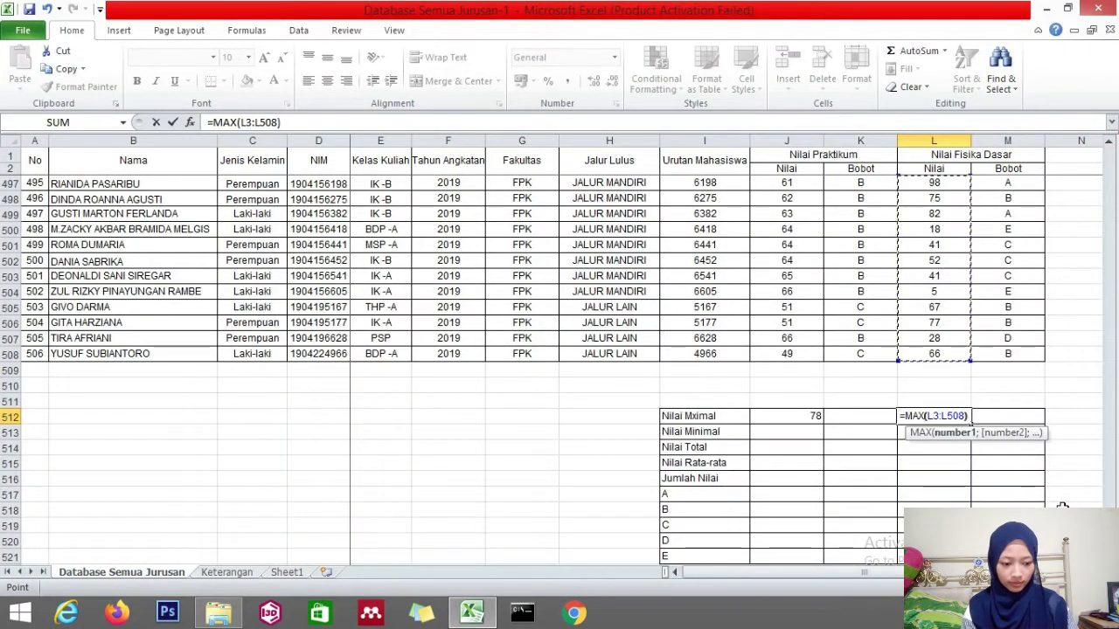
key(Return)
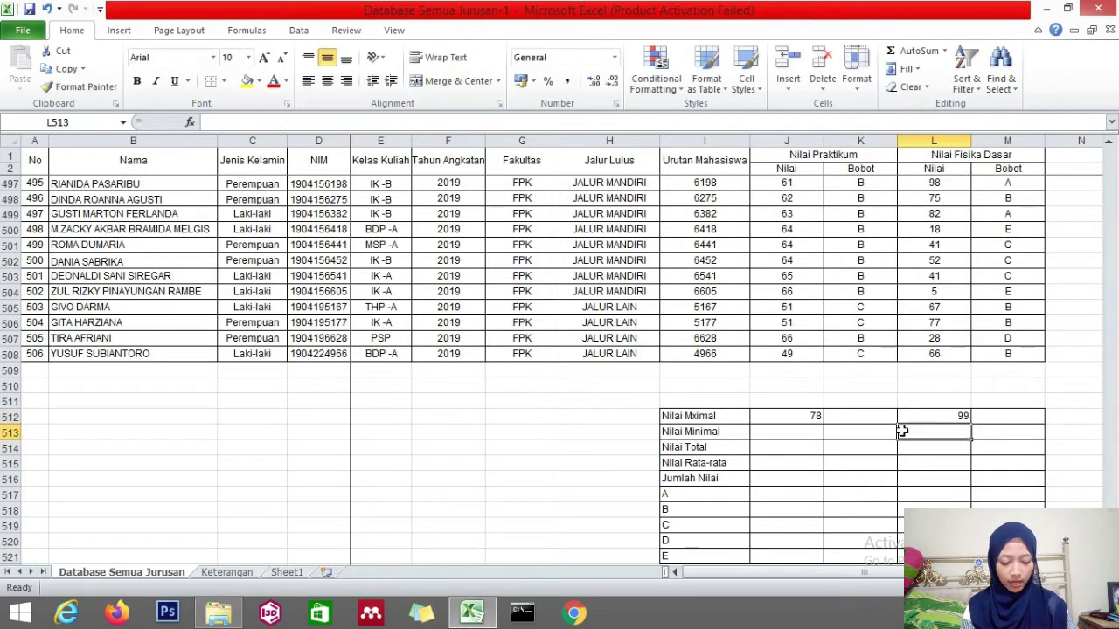
- Enter =MIN(J3:J508) in J513 for the minimum Nilai Praktikum score
click(783, 435)
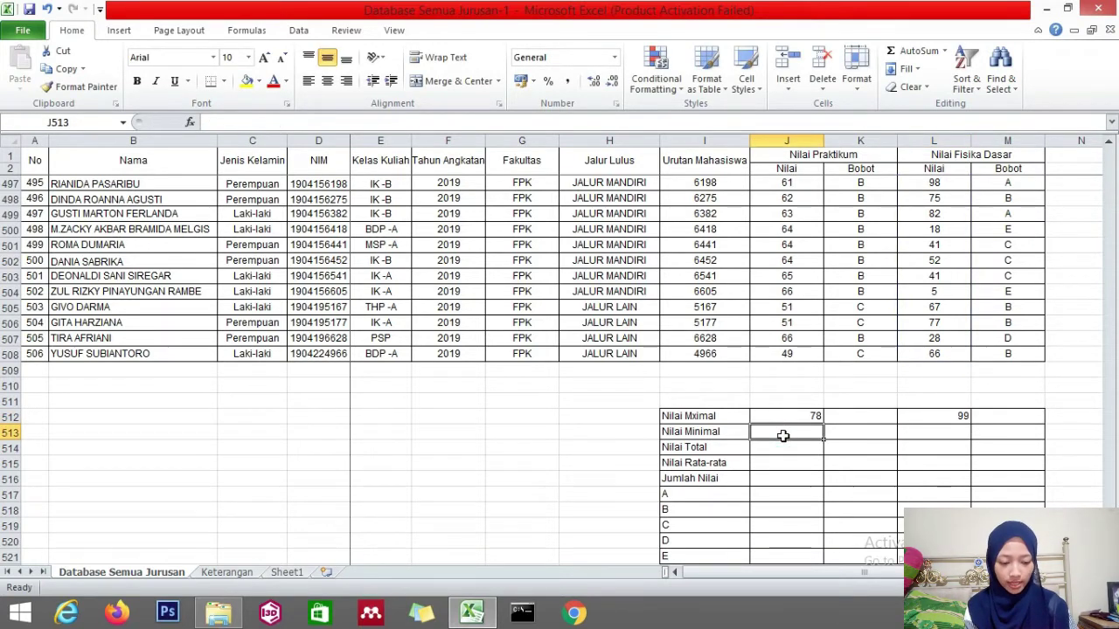
text(=MIN()
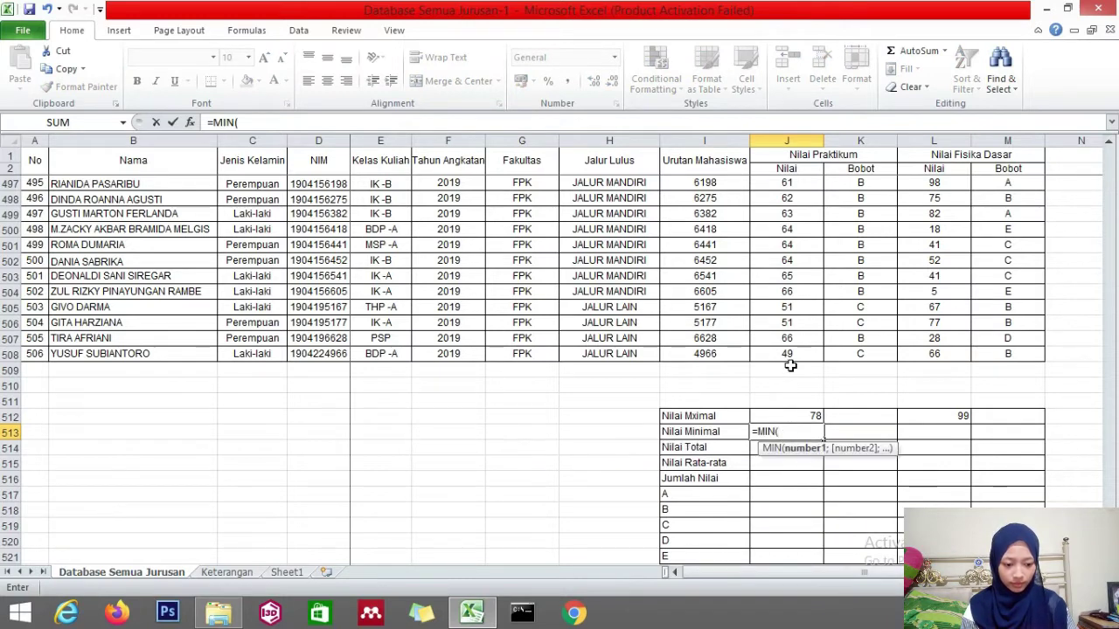
drag(787, 353, 761, 180)
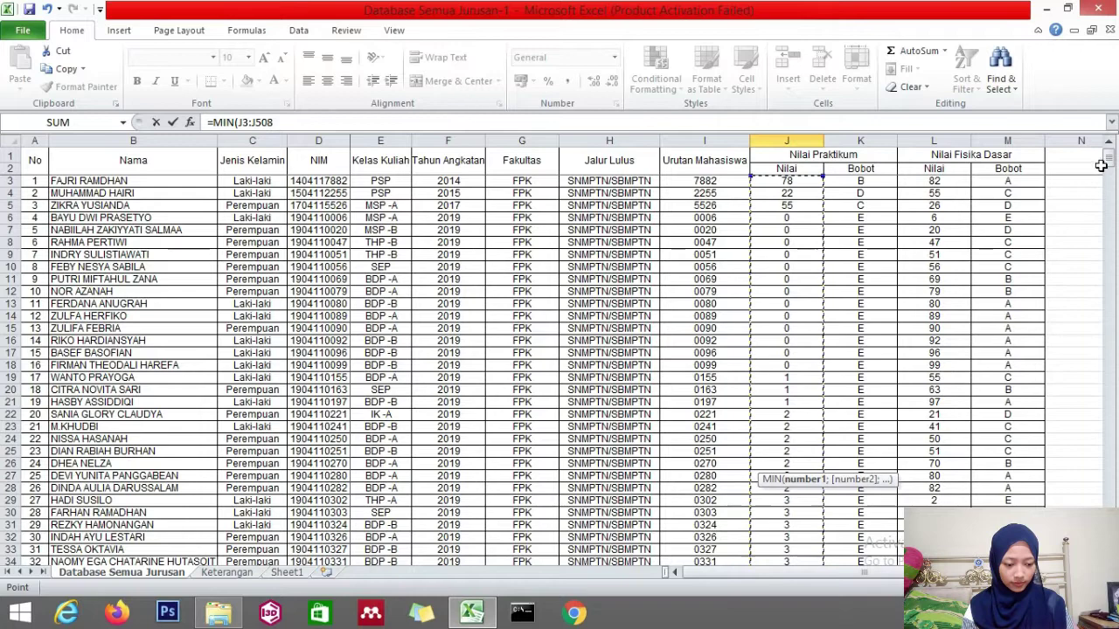
drag(1106, 166, 1095, 528)
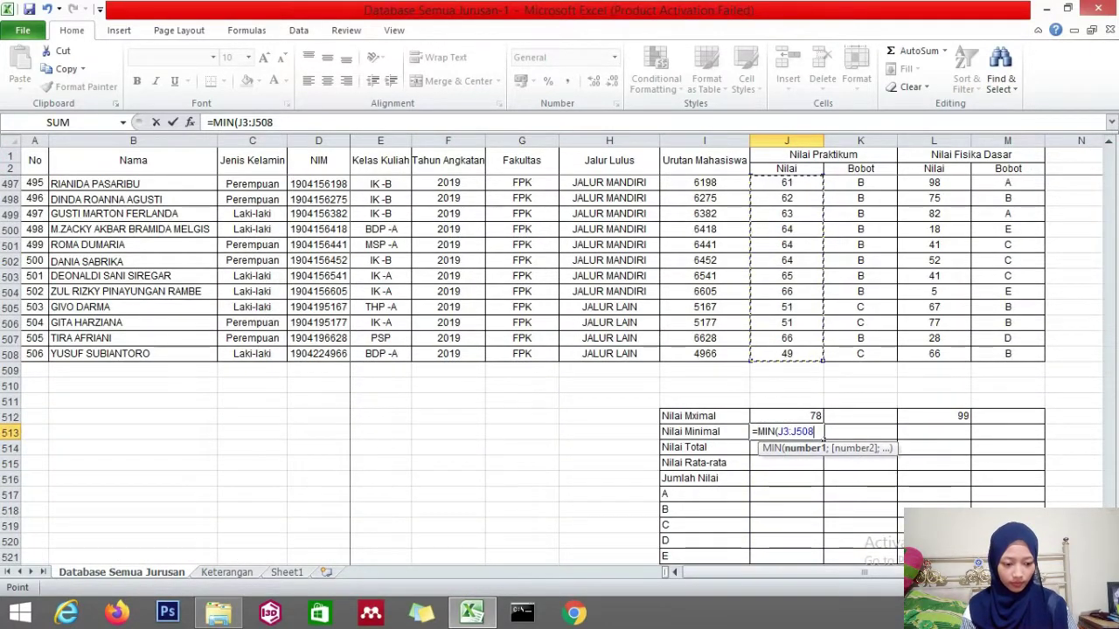
text())
key(Return)
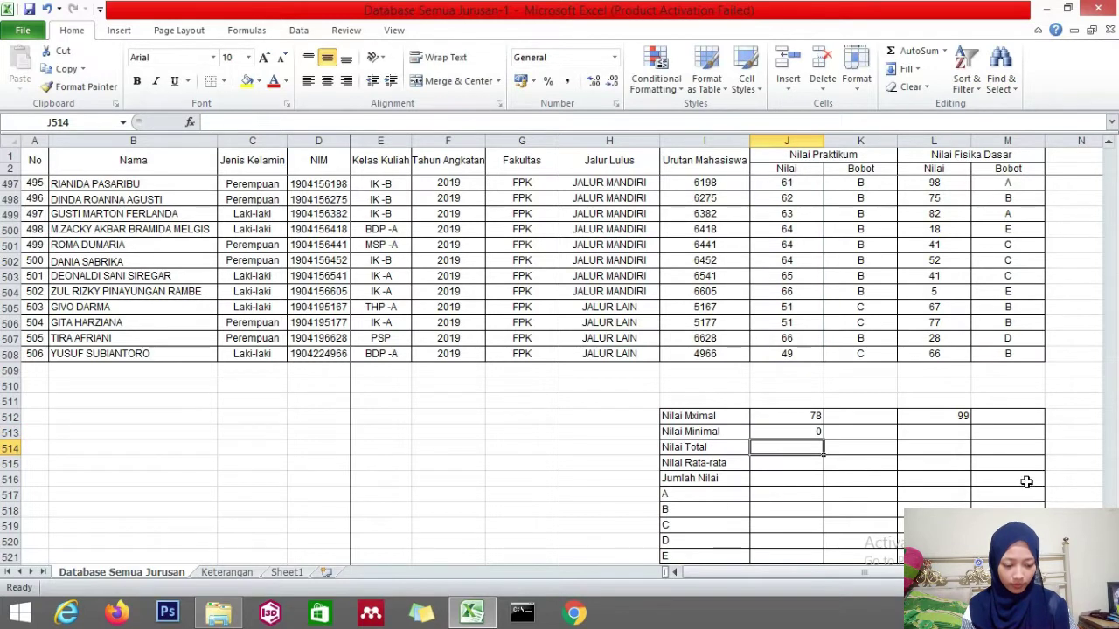
- Enter =MIN(L3:L508) in L513 for the minimum Nilai Fisika Dasar score
click(959, 431)
text(=)
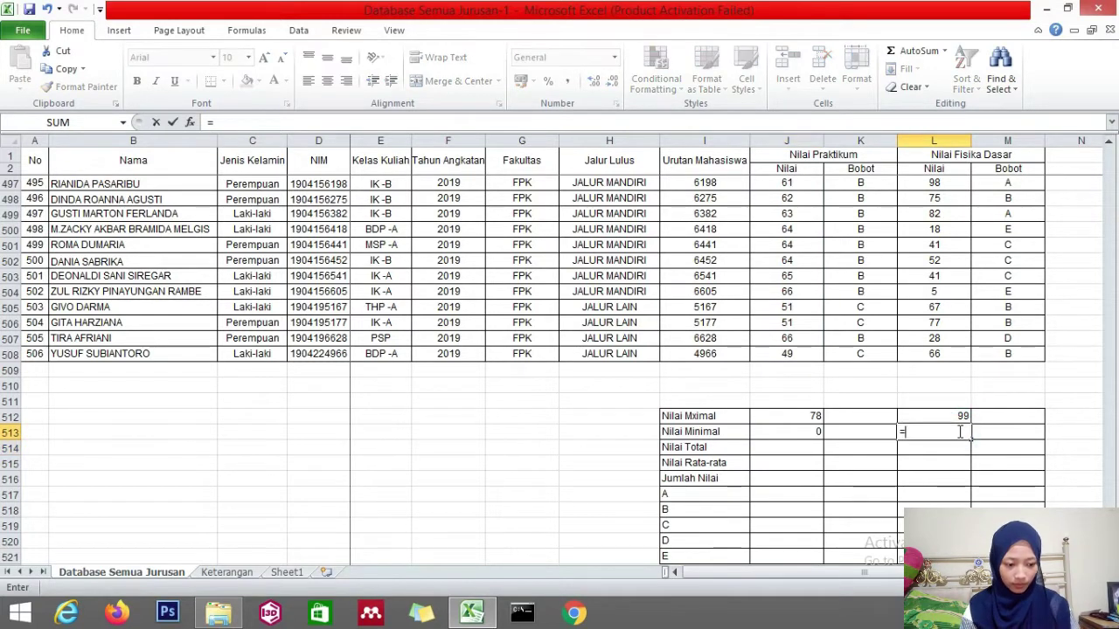
text(MIN()
drag(953, 357, 916, 184)
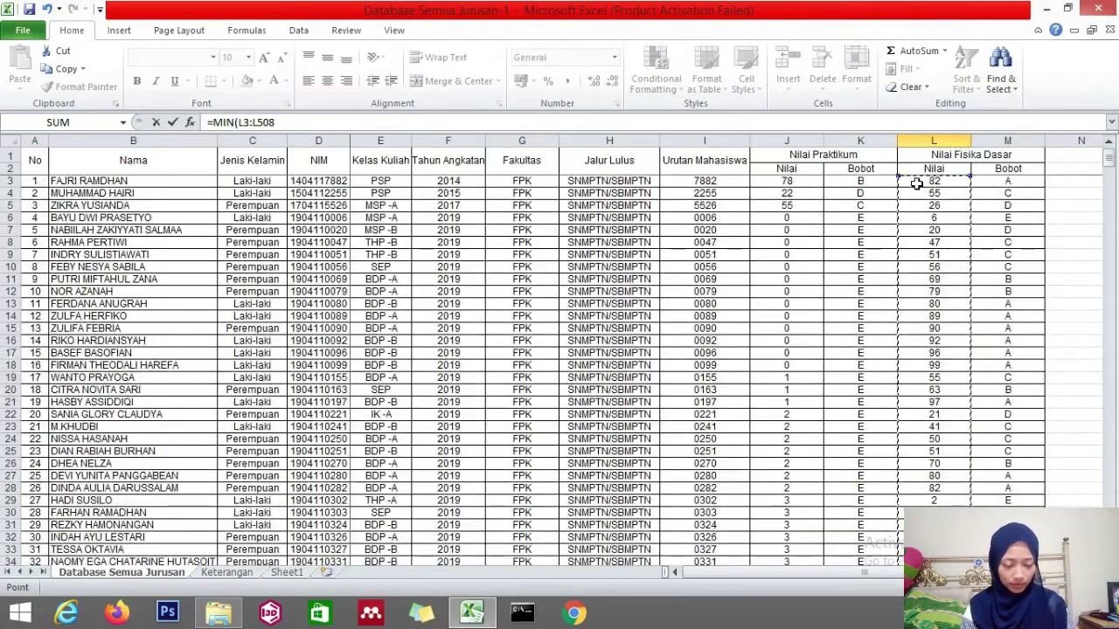
drag(1109, 161, 1110, 456)
drag(4, 473, 4, 584)
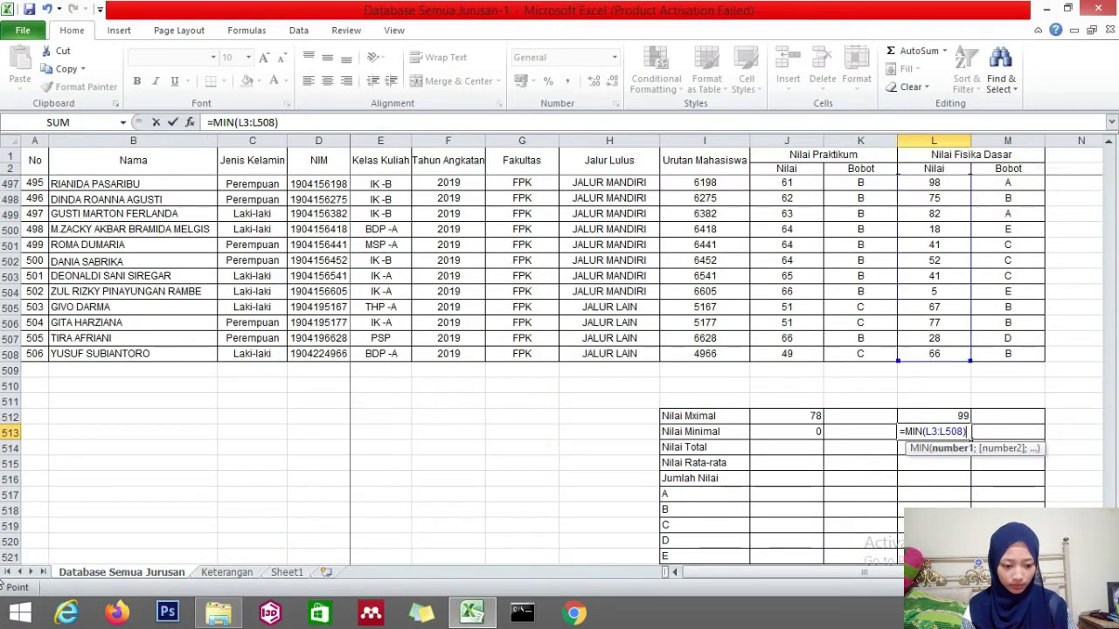
key(Return)
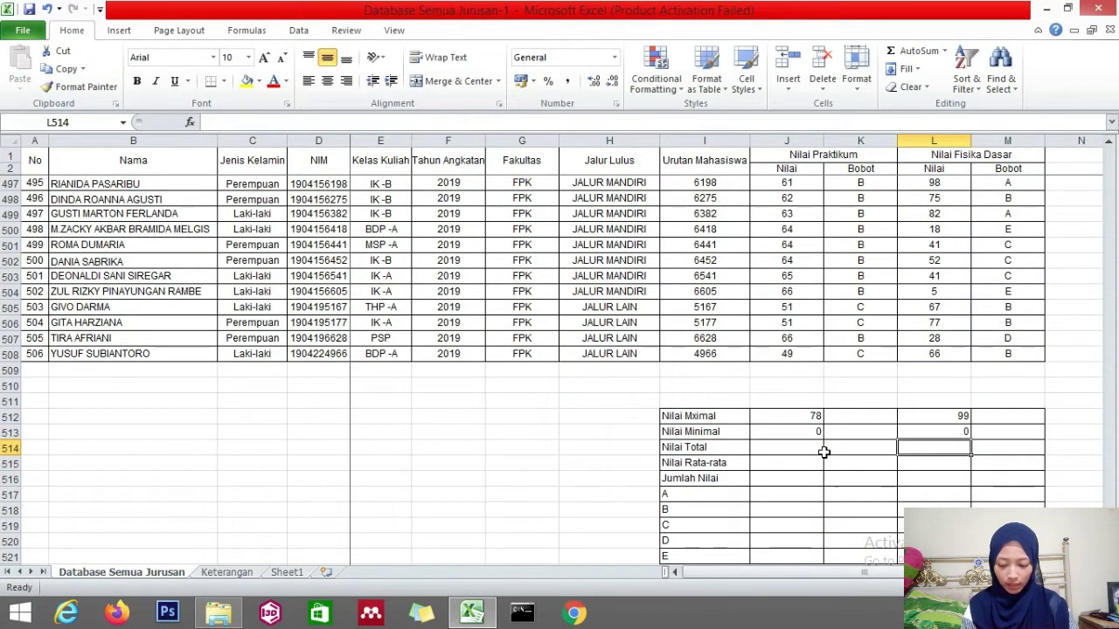
- Enter =SUM(J3:J508) in J514 for the total Nilai Praktikum score
click(778, 447)
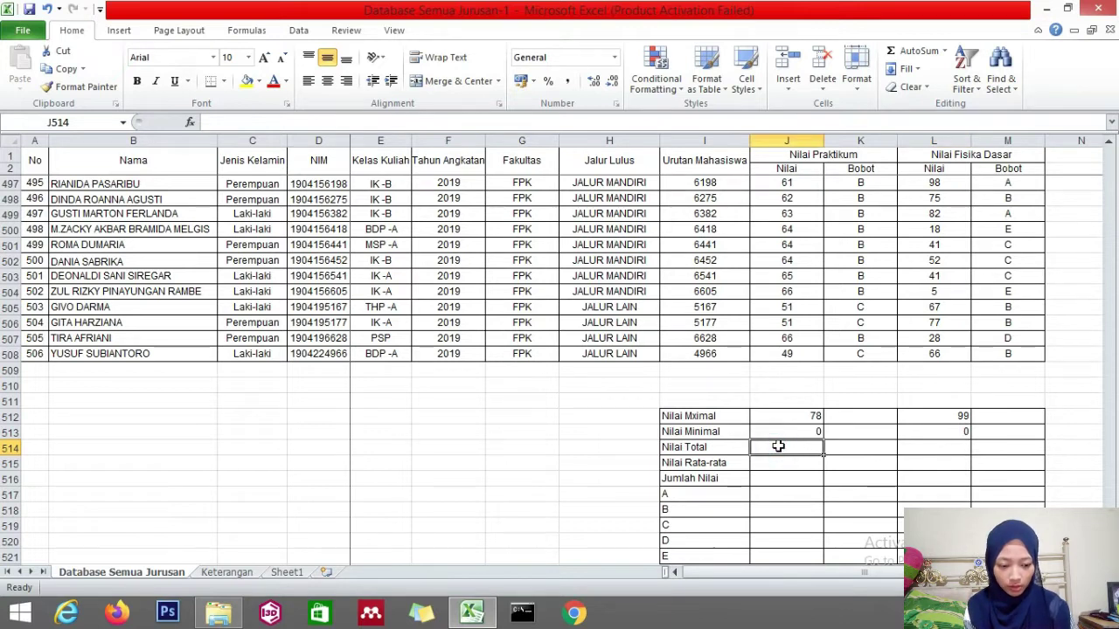
text(=SUM)
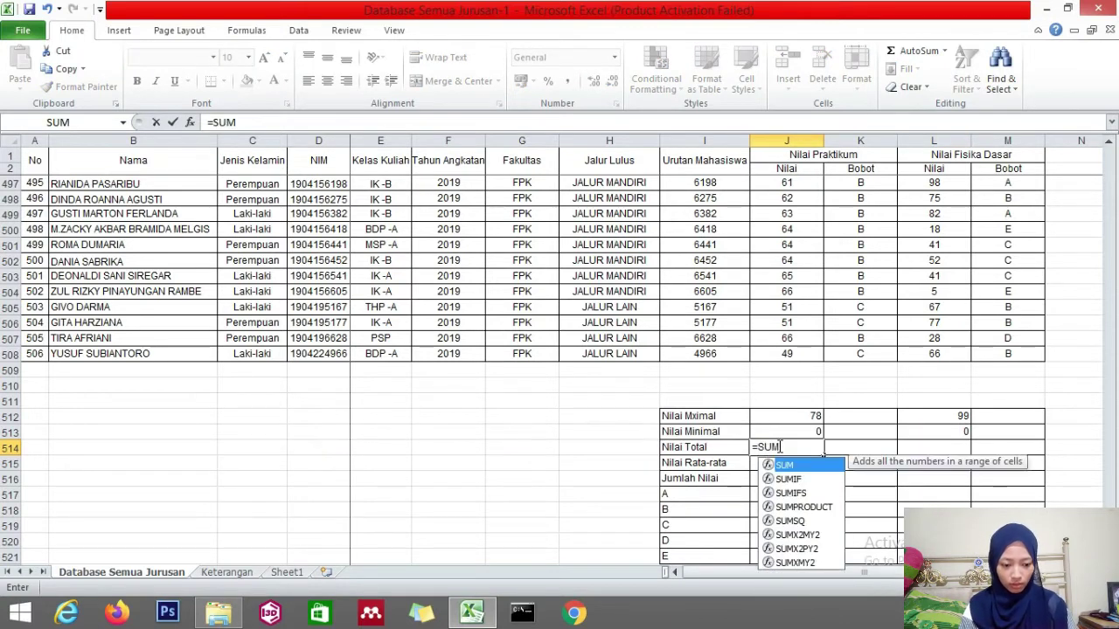
text(()
drag(782, 353, 754, 183)
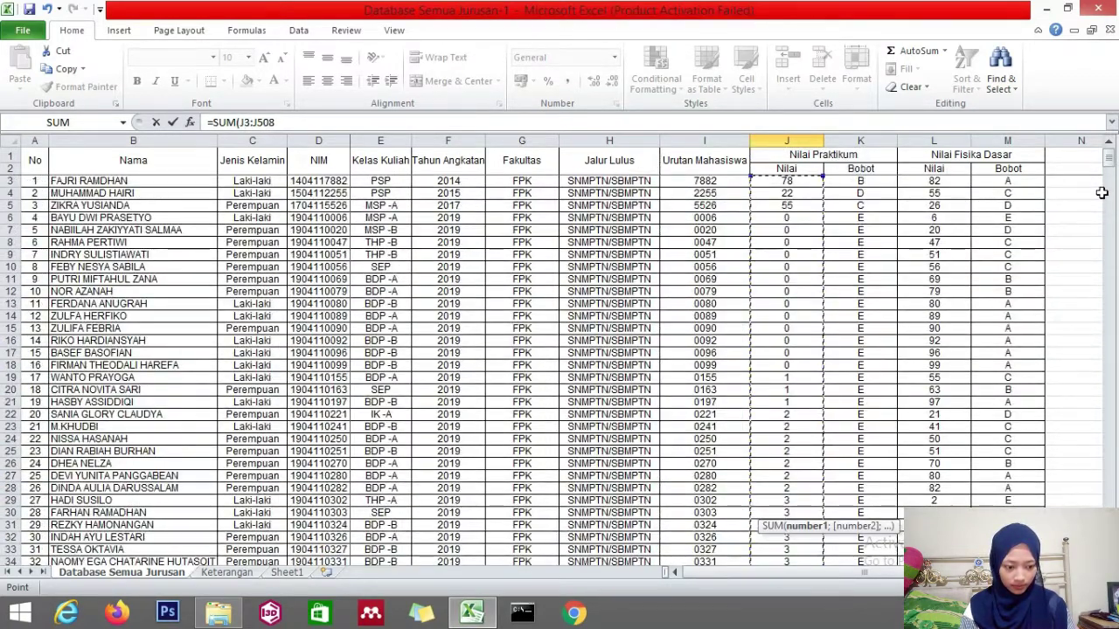
scroll(1112, 164, down, 20)
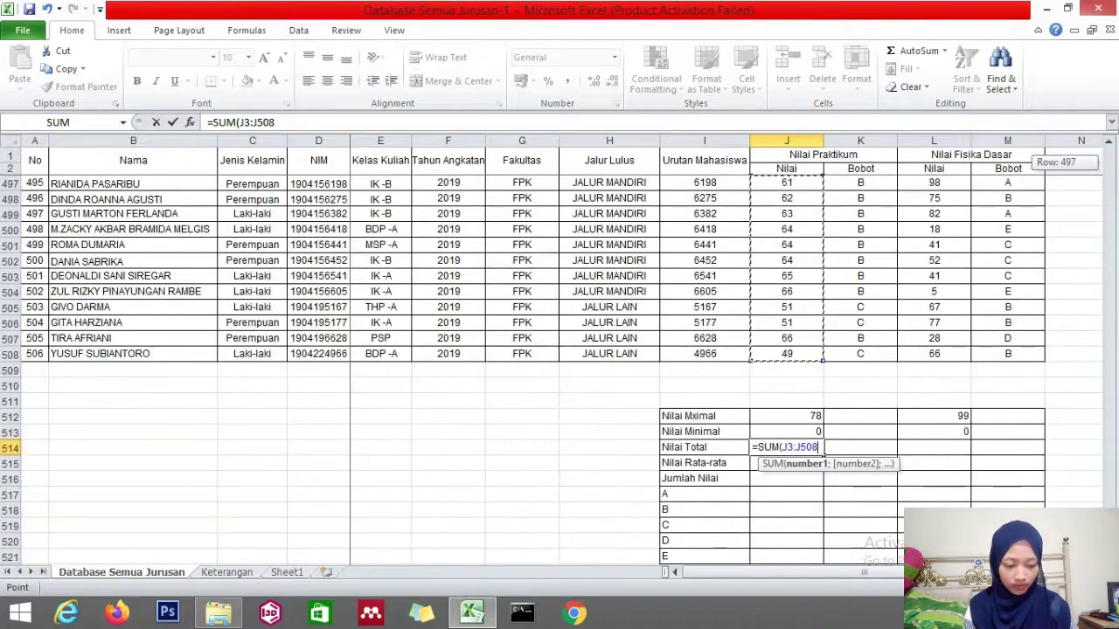
key(Return)
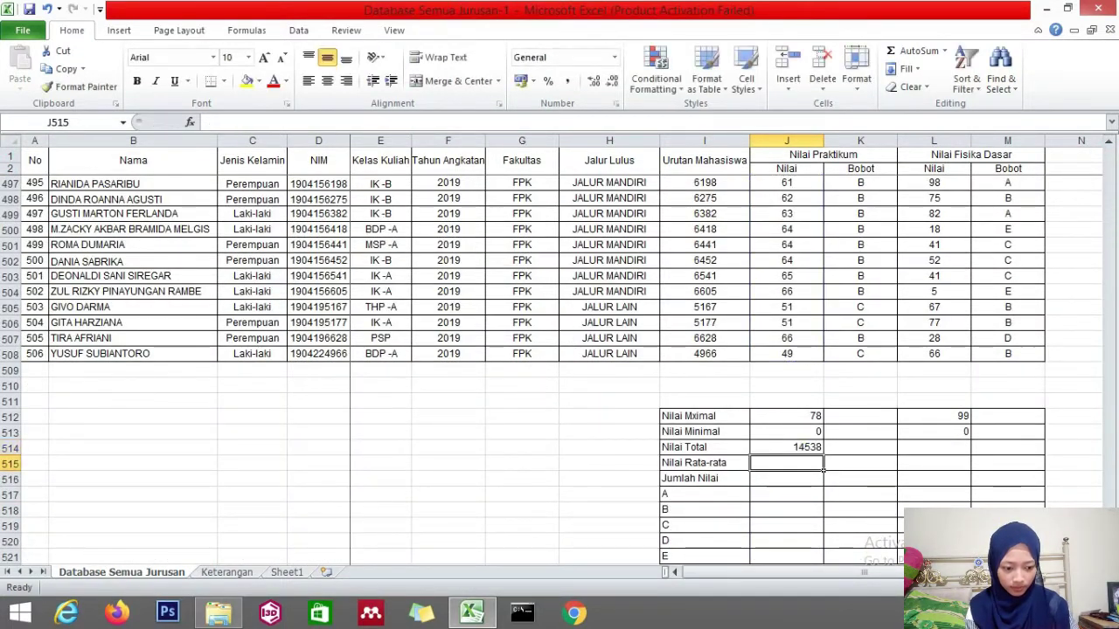
- Try to total the Nilai Fisika Dasar scores in L514 with =SUM(L3:L509)
click(937, 452)
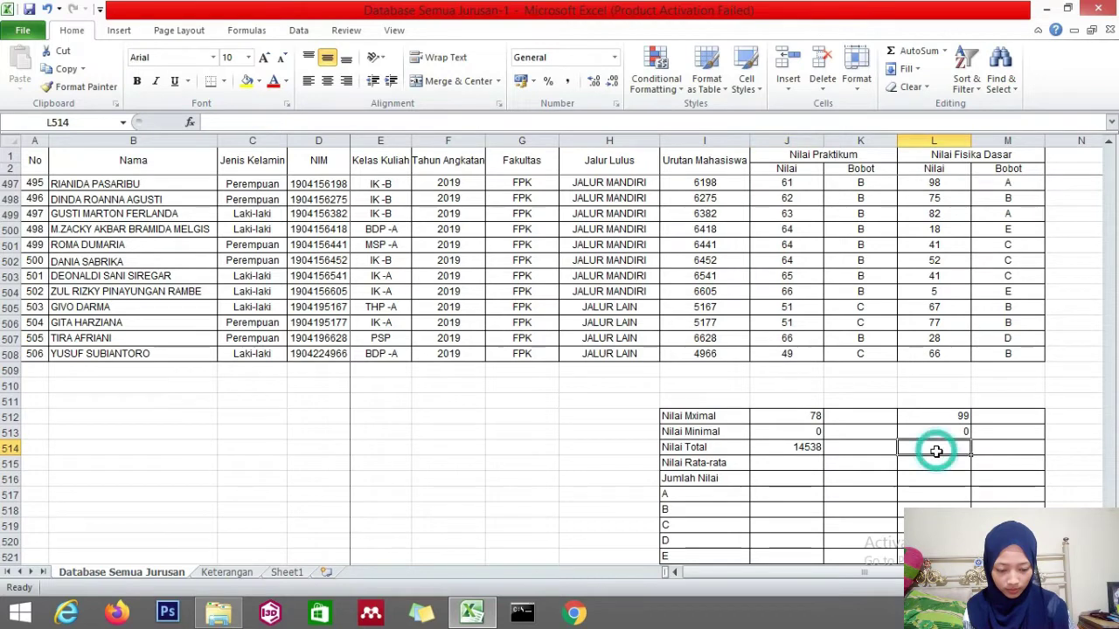
text(=SUM()
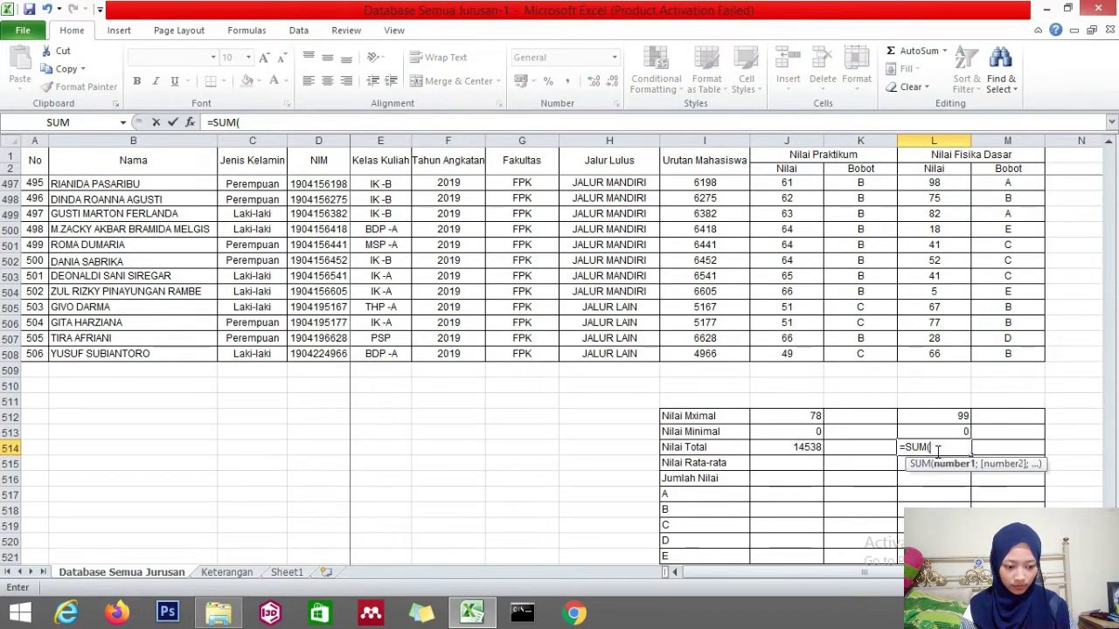
drag(937, 354, 906, 174)
key(Escape)
click(916, 180)
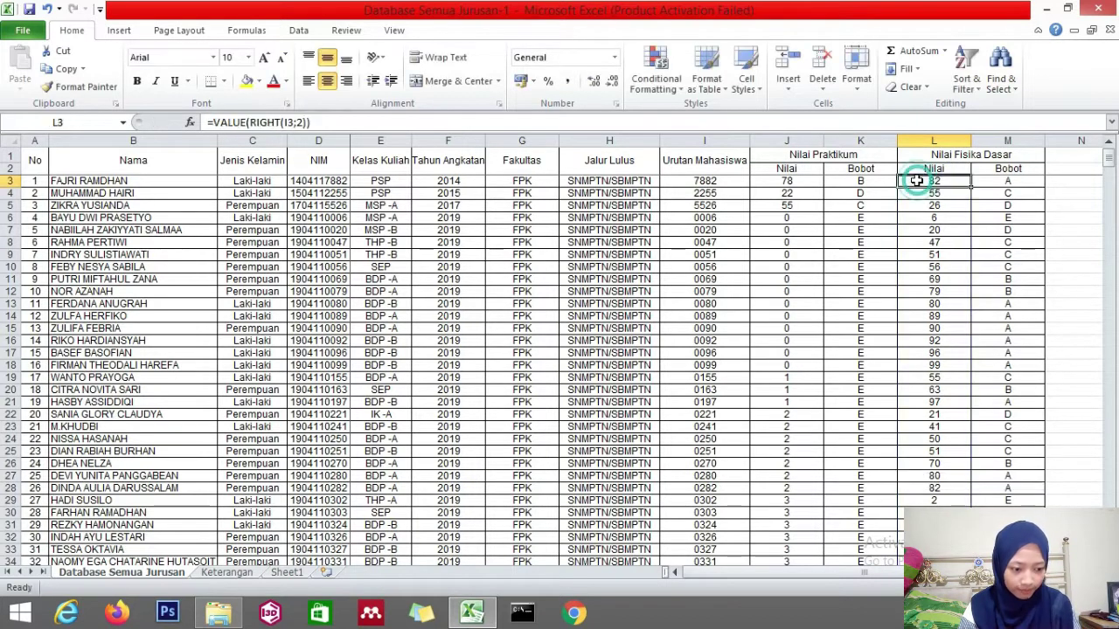
key(shift+Down)
key(shift+Down)
key(shift+Down)
key(shift+Down)
drag(1105, 163, 1108, 524)
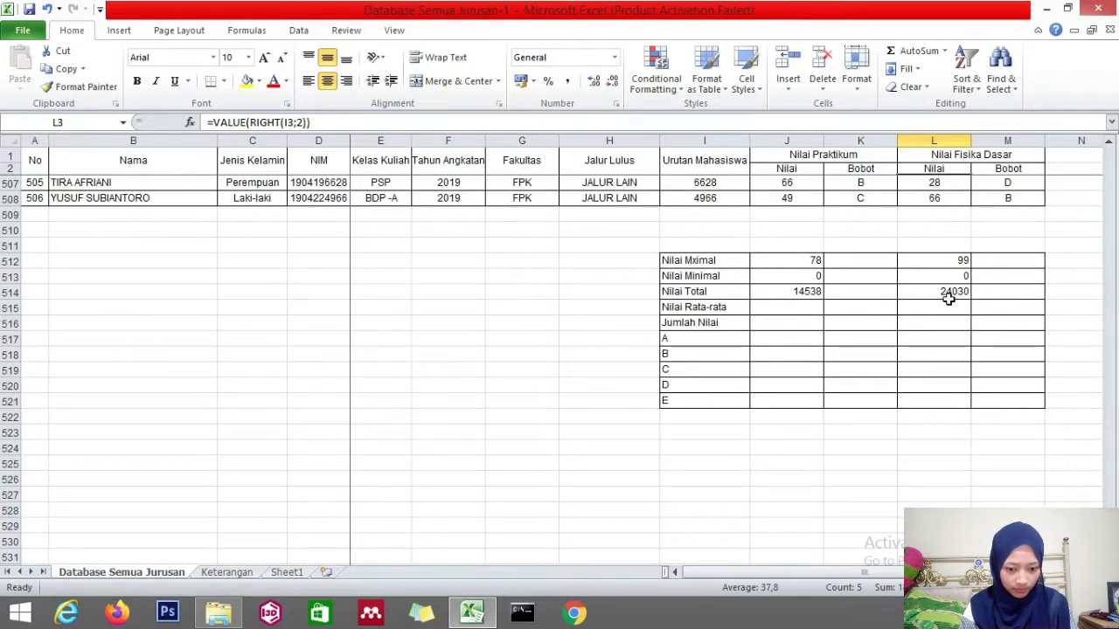
- Replace the formula in L514 with =SUM(L3:L508) for the total Nilai Fisika Dasar score
click(948, 293)
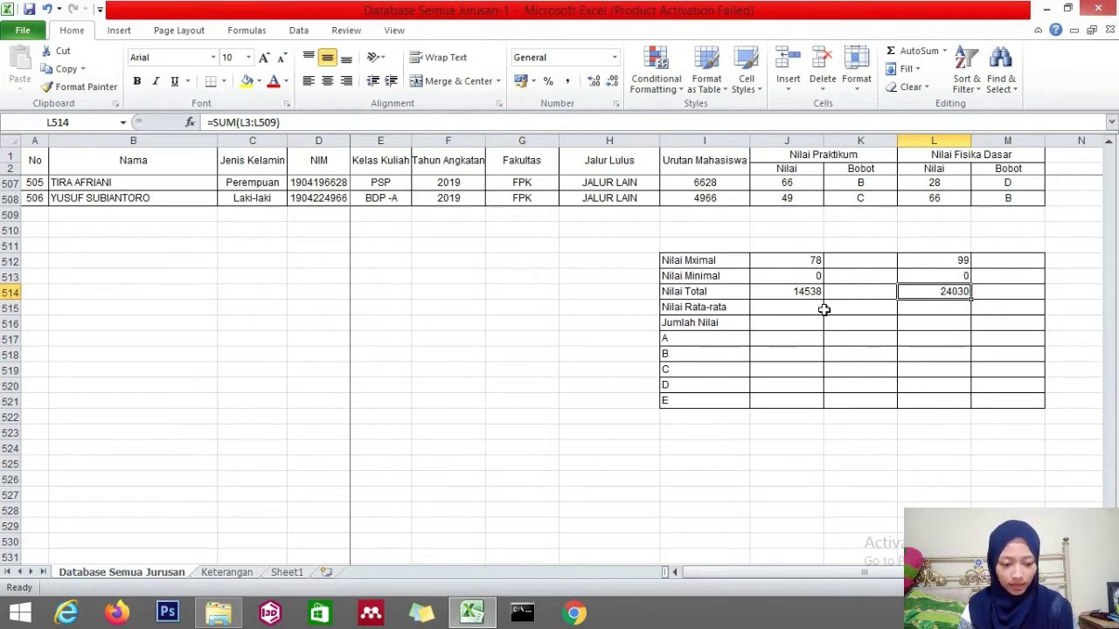
key(Delete)
text(=SUM()
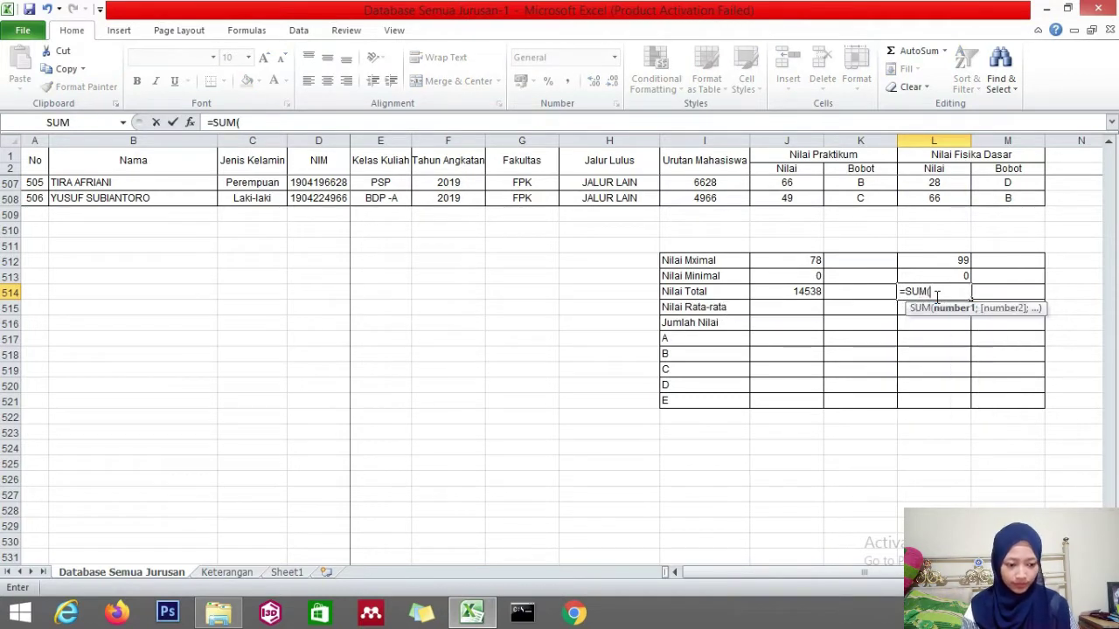
mouse_move(946, 198)
mouse_down()
mouse_move(945, 17)
mouse_move(934, 181)
mouse_up()
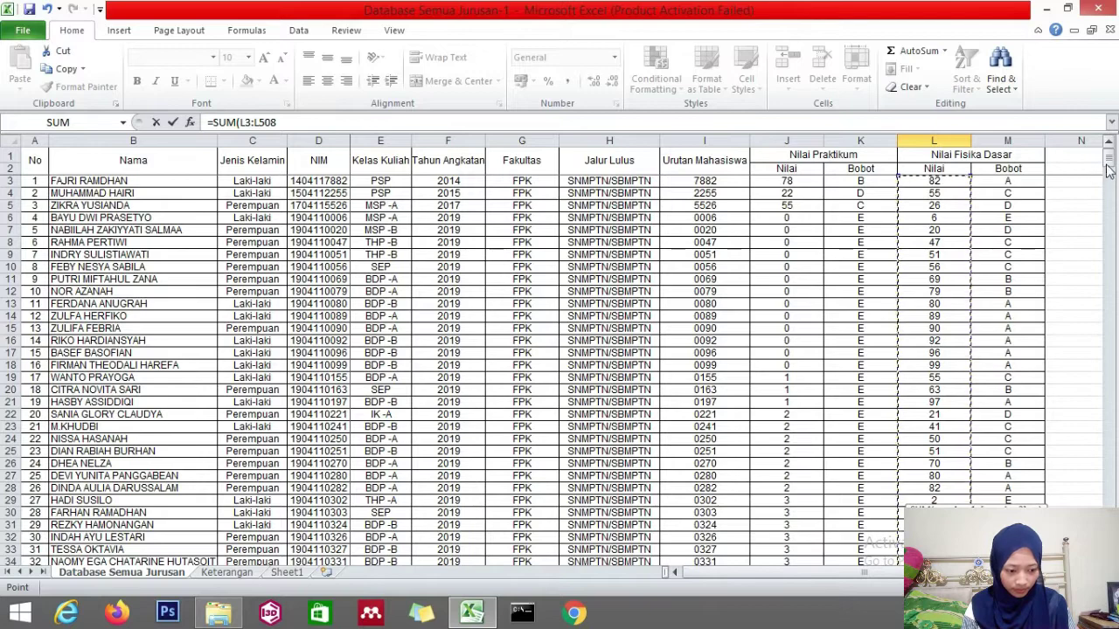
drag(1109, 170, 1108, 551)
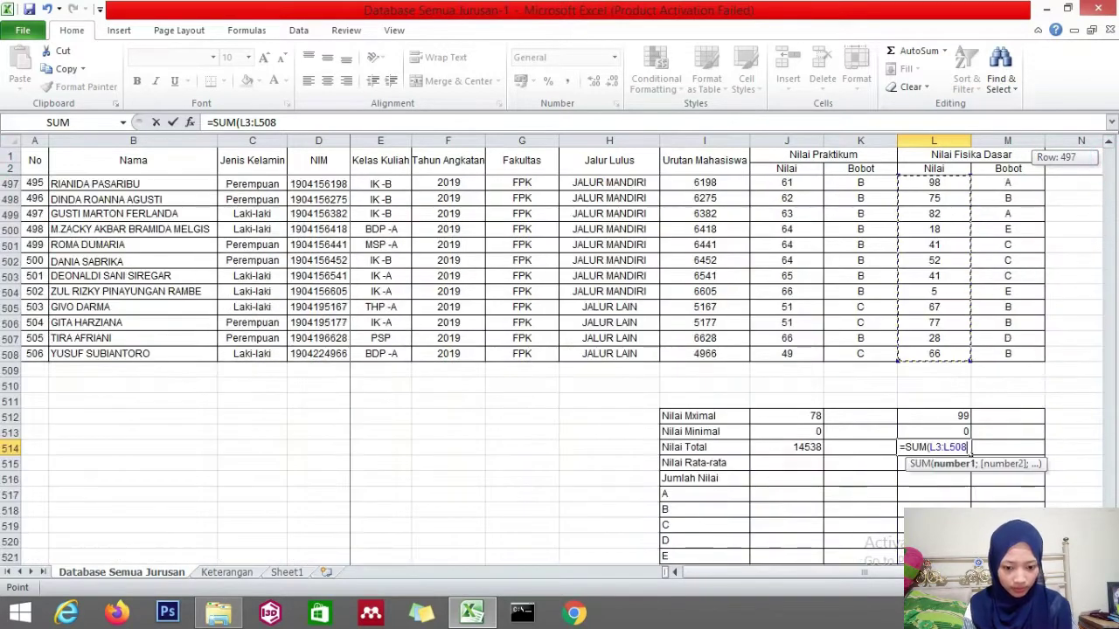
text())
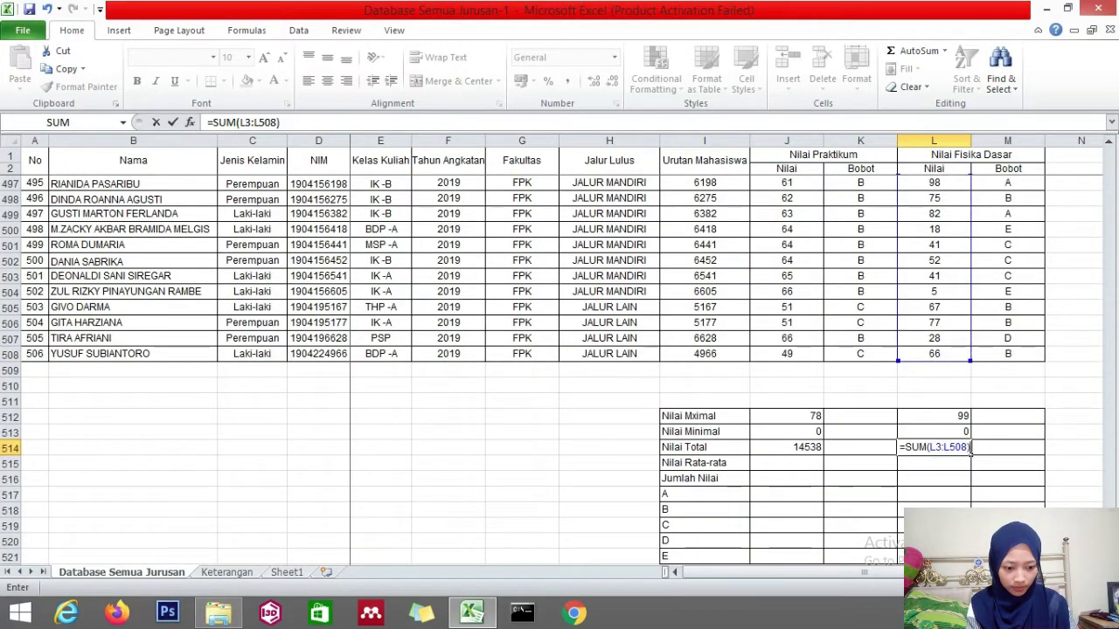
key(Return)
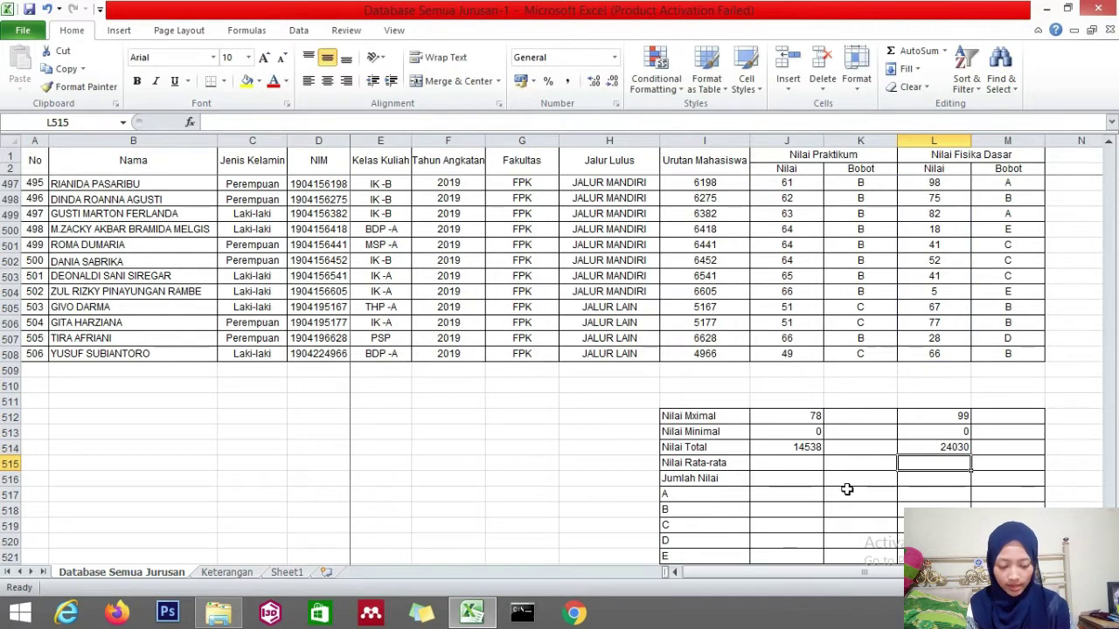
- Enter =AVERAGE(J3:J508) in J515 for the average Nilai Praktikum score
click(784, 461)
text(=)
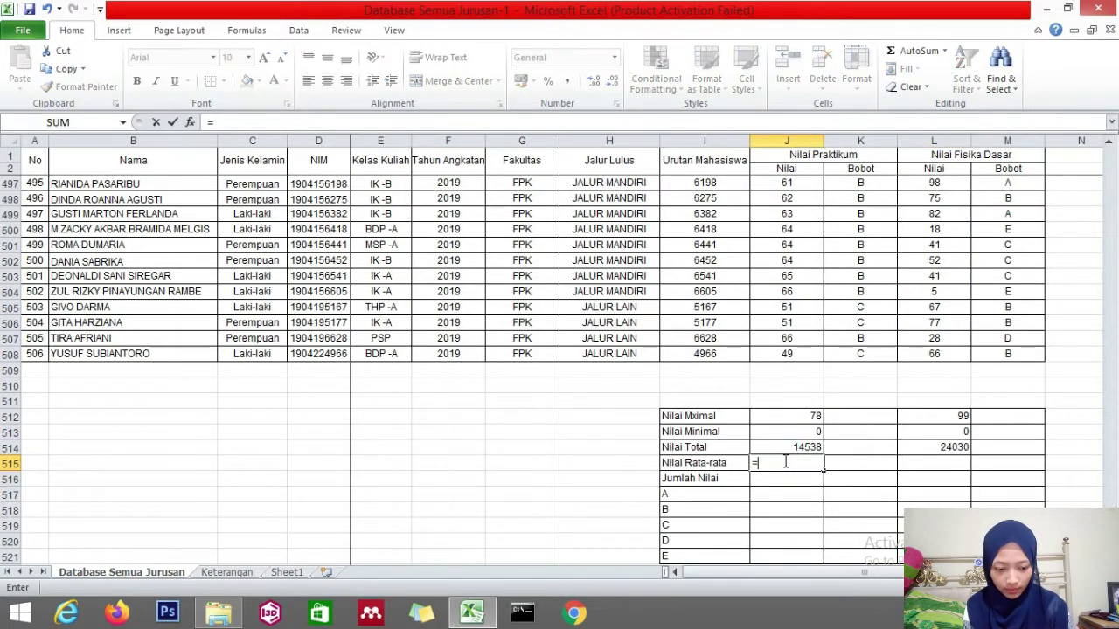
text(AV)
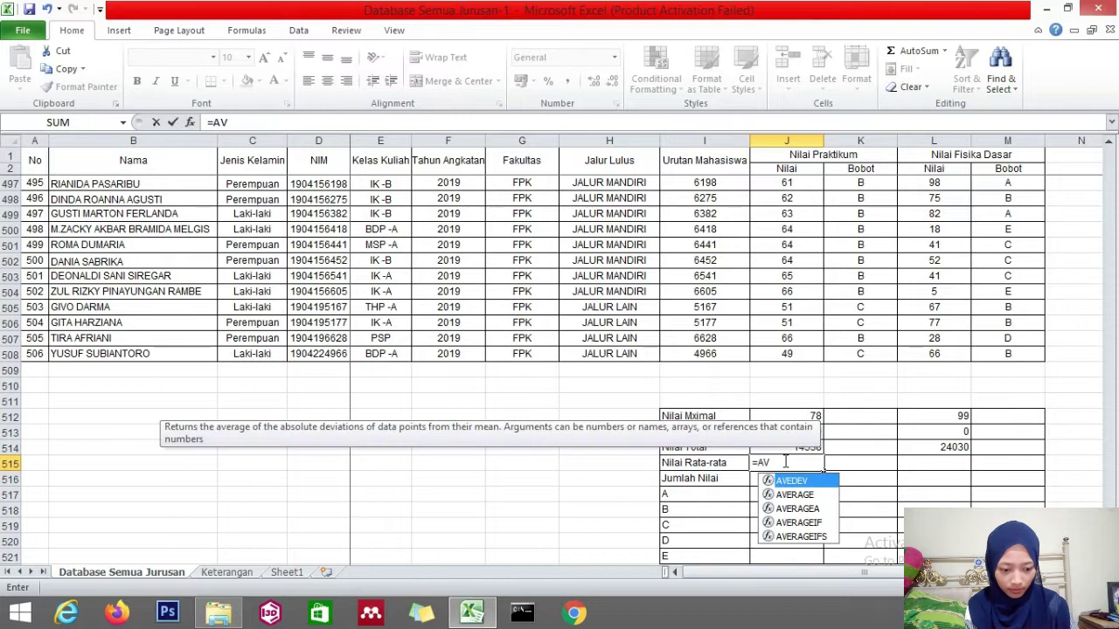
click(792, 495)
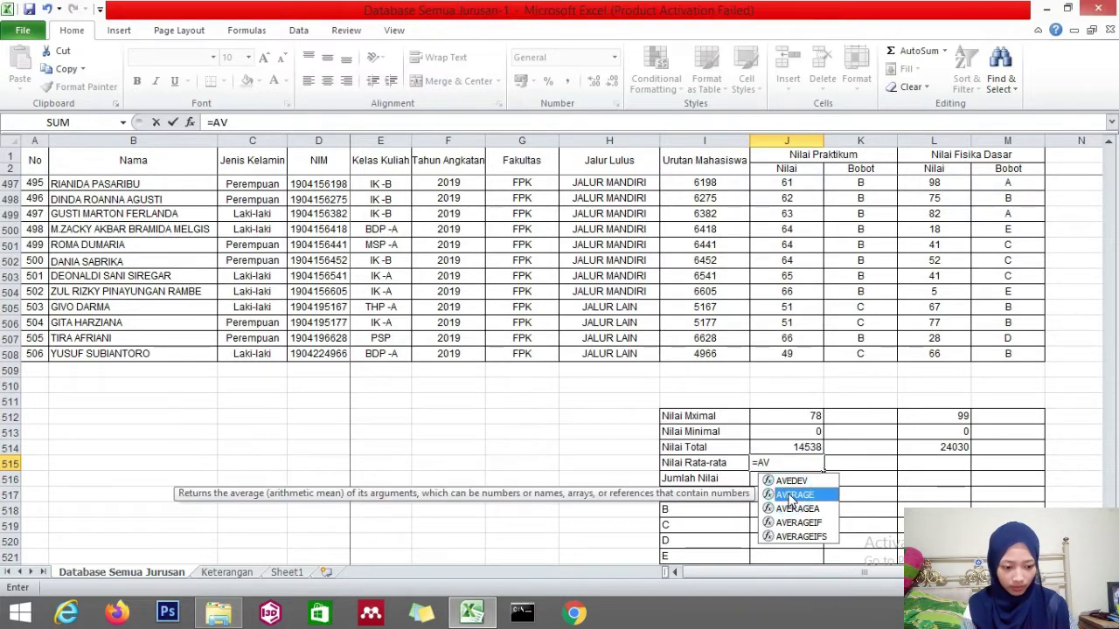
double_click(792, 495)
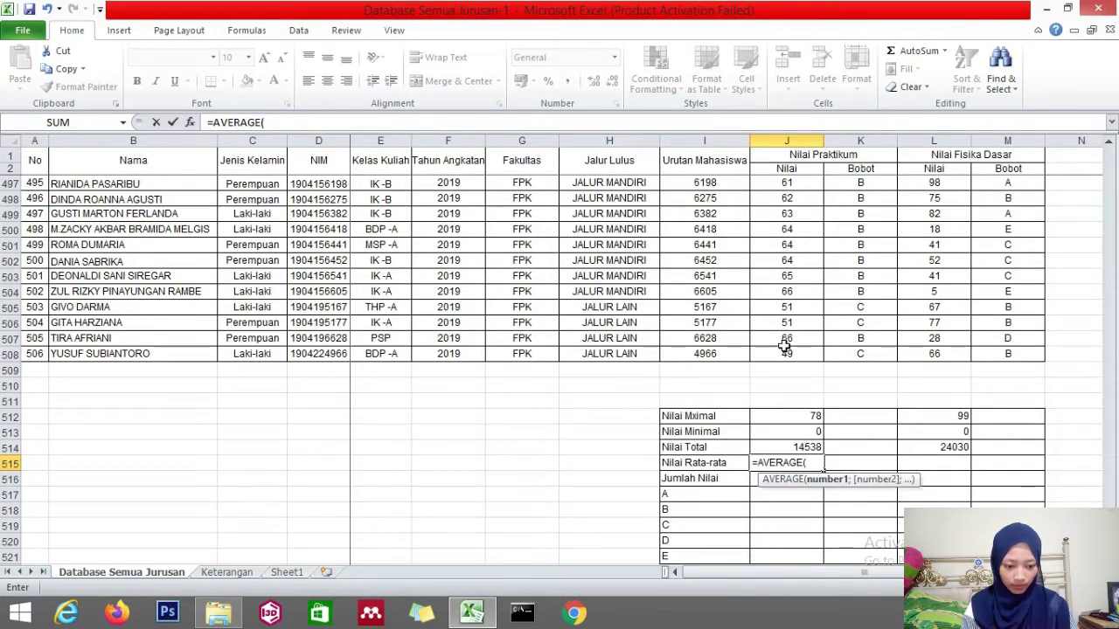
drag(785, 355, 773, 187)
drag(1107, 159, 1107, 365)
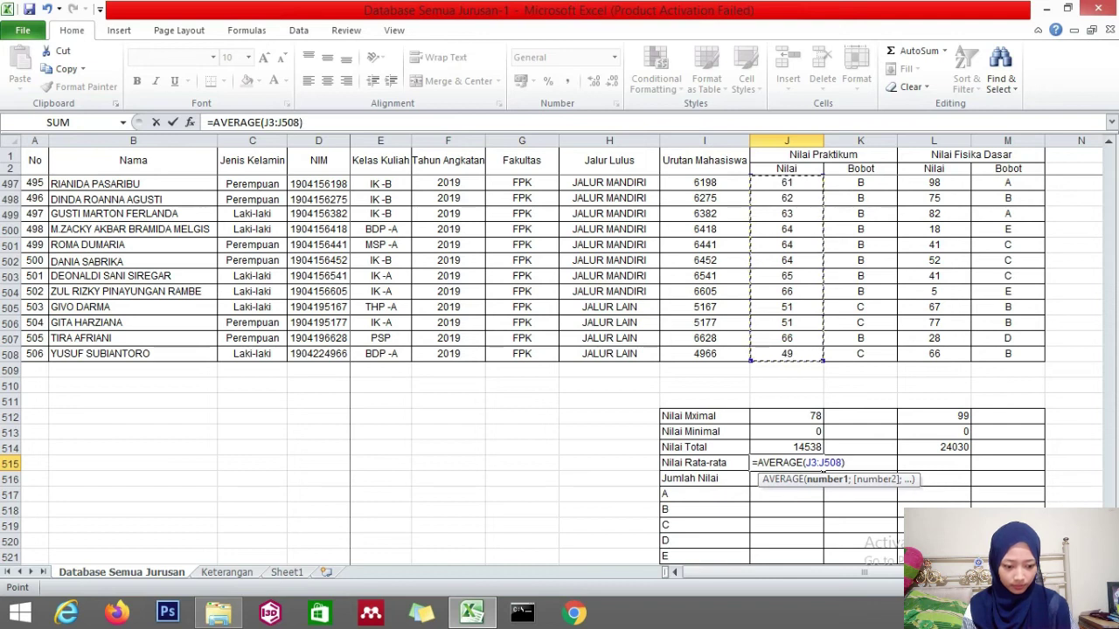
text())
key(Return)
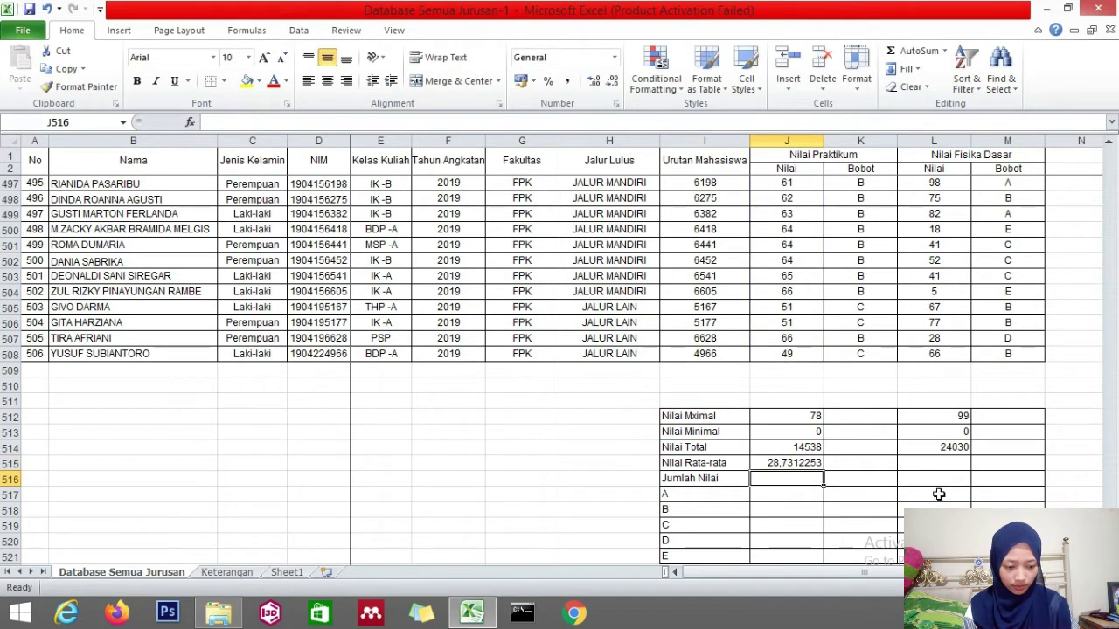
- Try to average the Nilai Fisika Dasar scores in L515 with =AVERAGE(M517:N519)
click(934, 464)
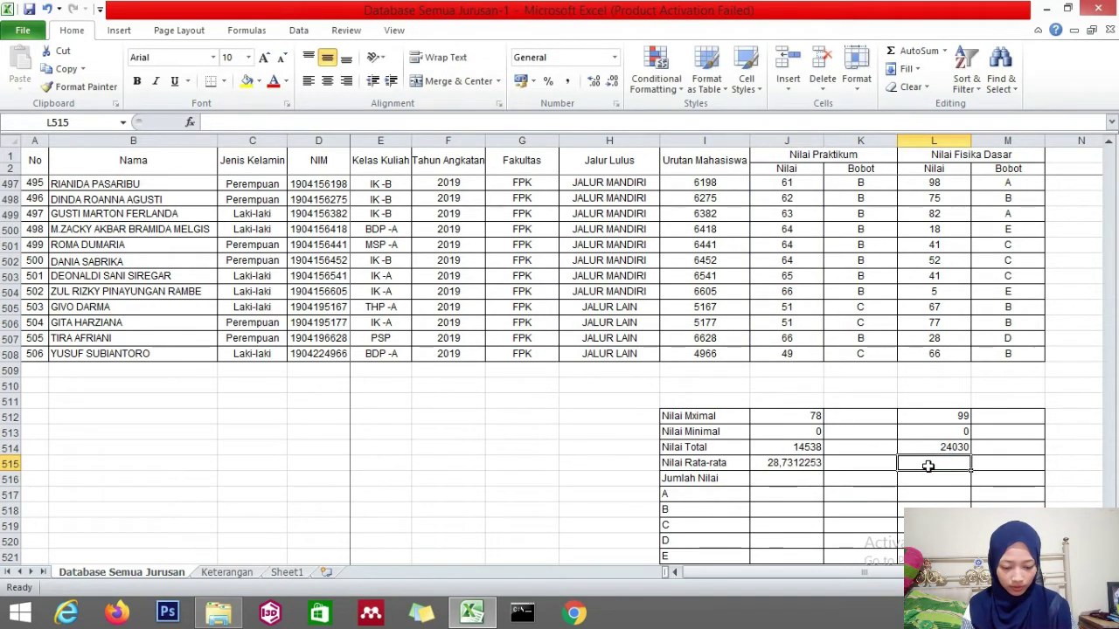
text(=AVER)
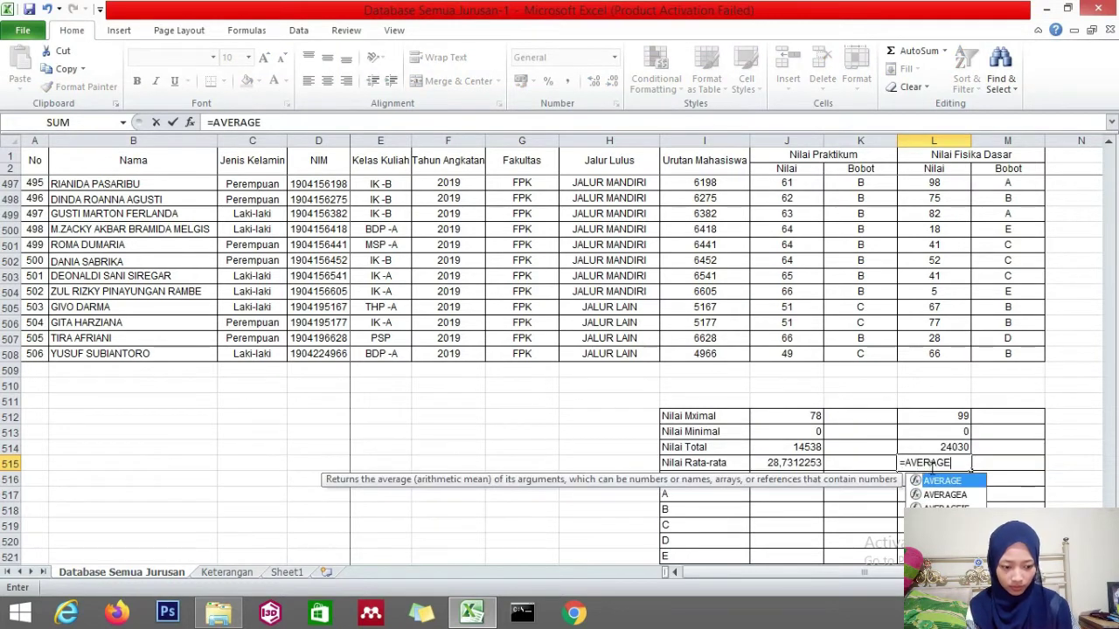
text(AGE)
double_click(942, 482)
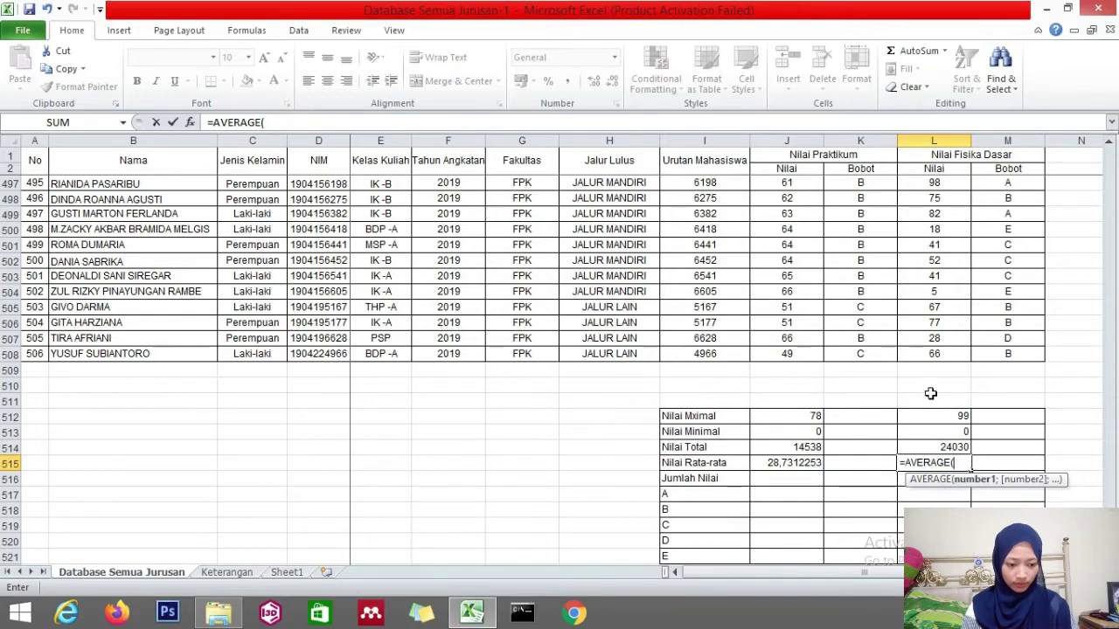
drag(929, 359, 924, 180)
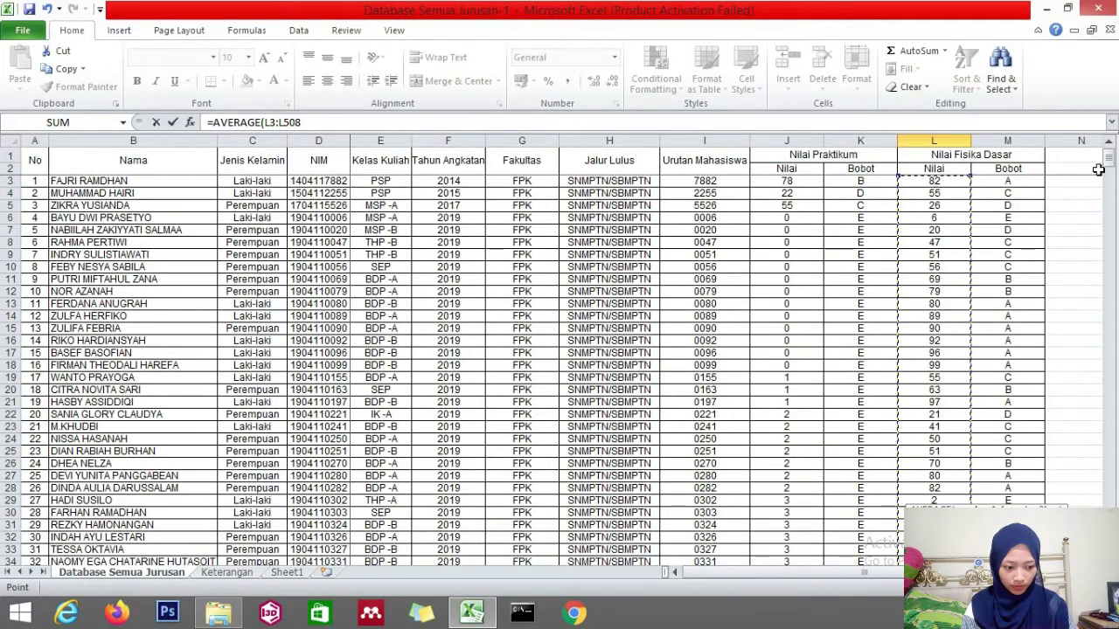
drag(1108, 162, 1109, 180)
drag(1064, 524, 1024, 491)
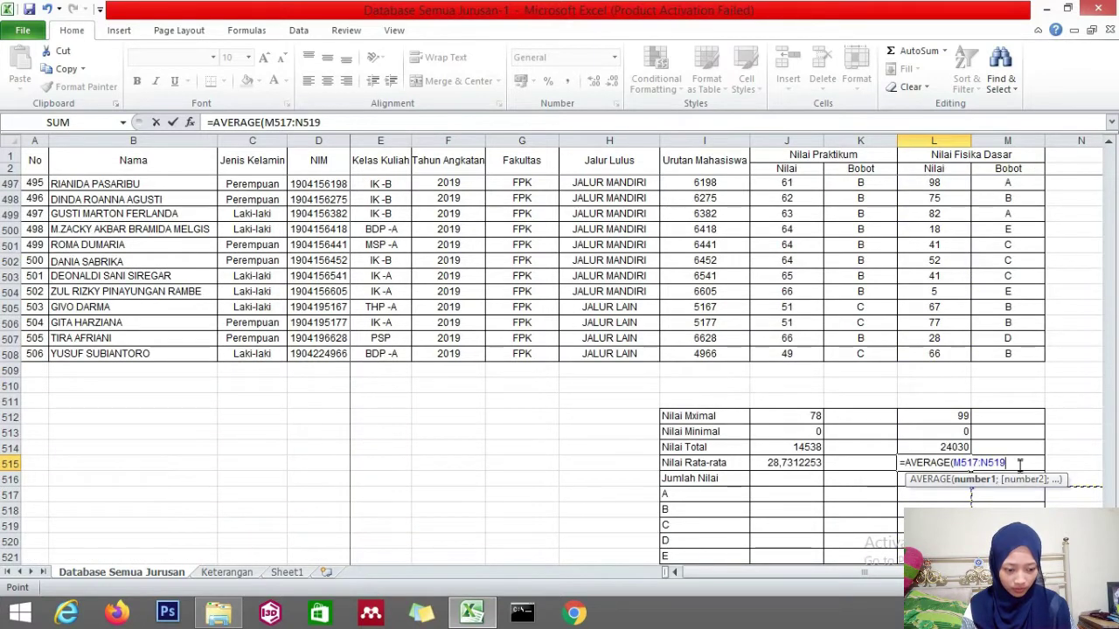
click(1018, 464)
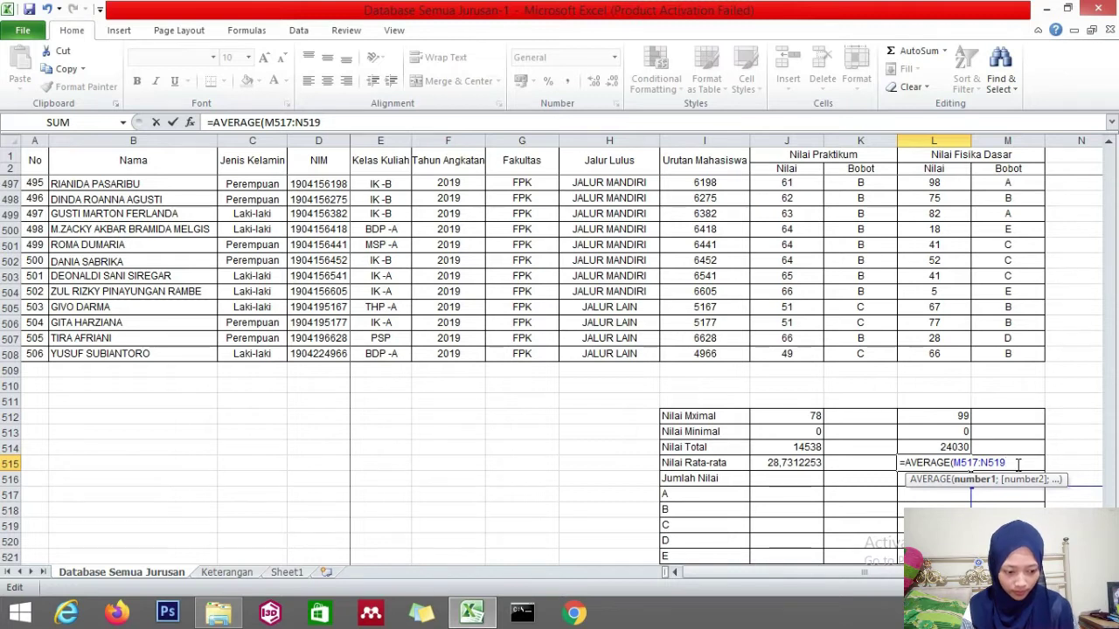
key(Return)
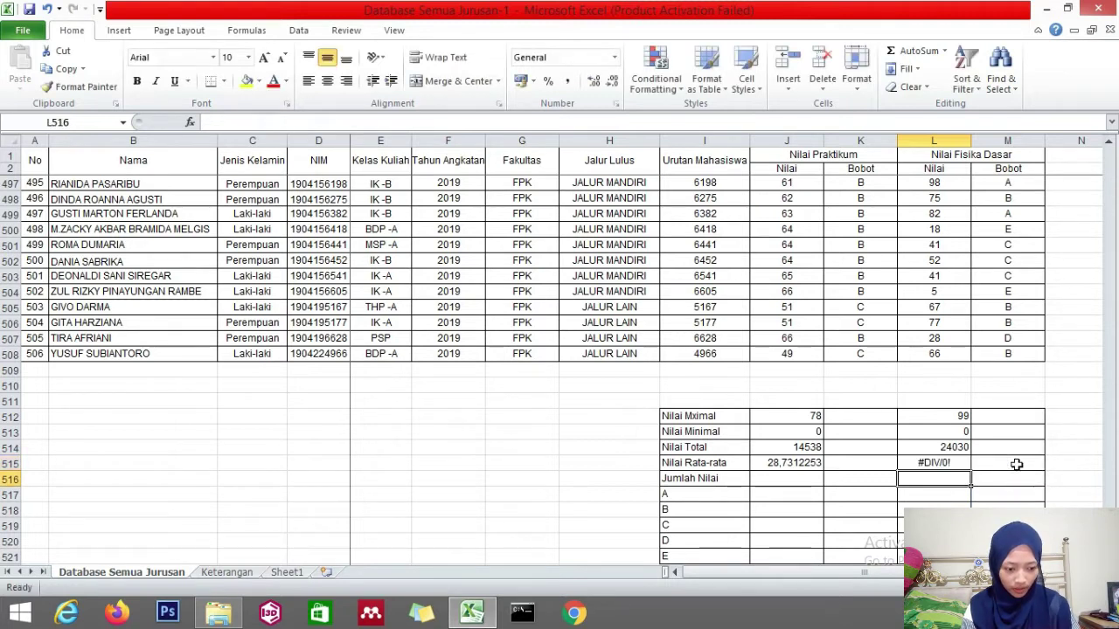
- Replace the formula in L515 with =AVERAGE(L3:L508) for the average Nilai Fisika Dasar score
click(931, 461)
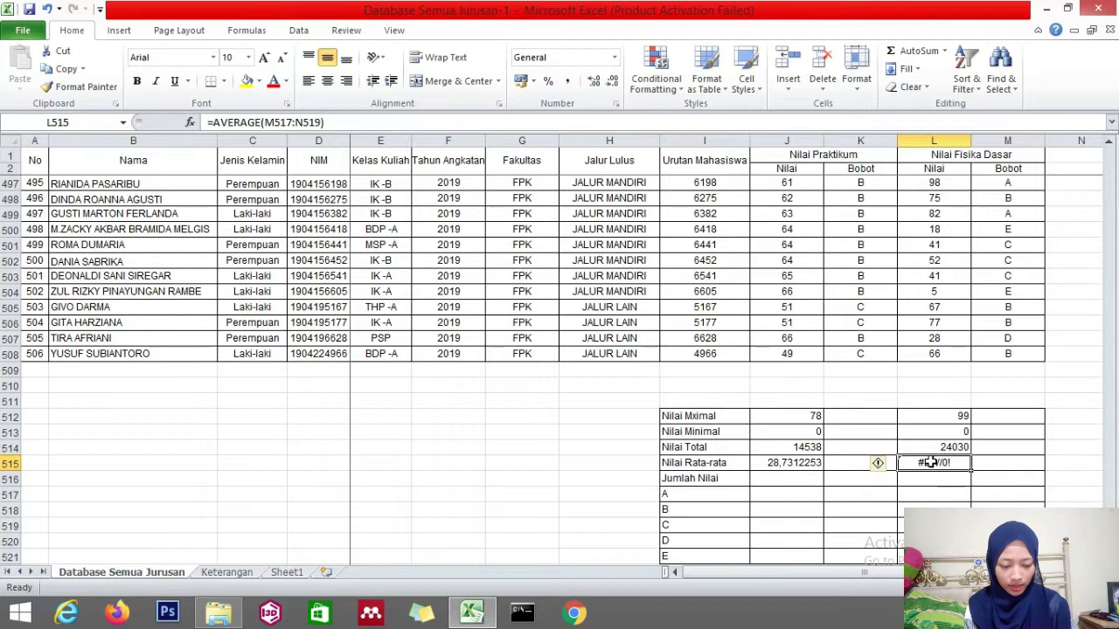
key(BackSpace)
text(A)
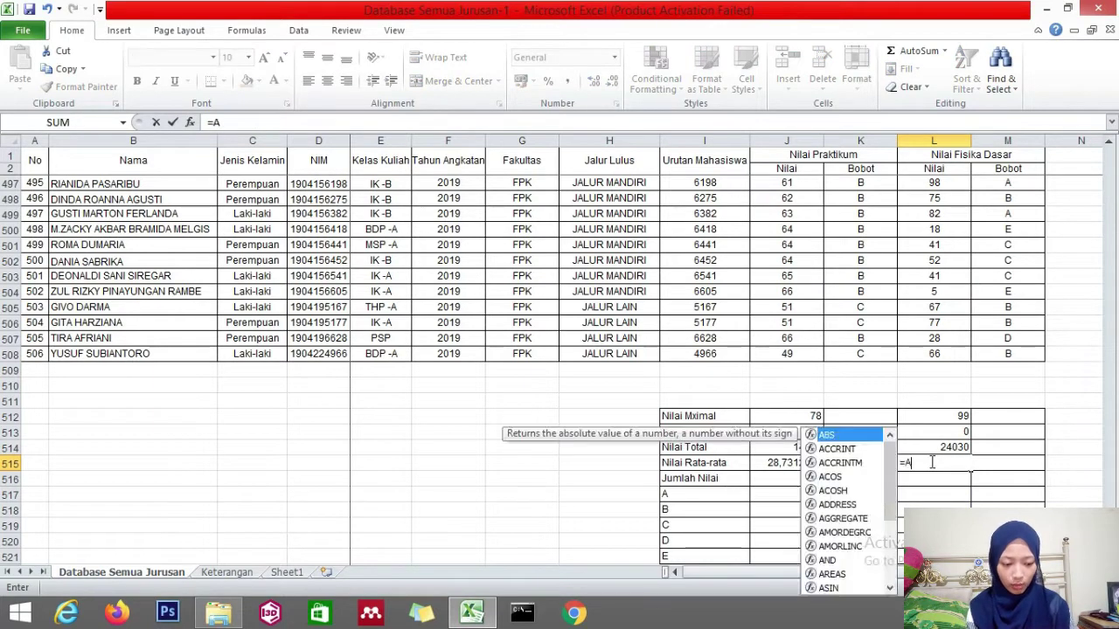
text(VERAGE()
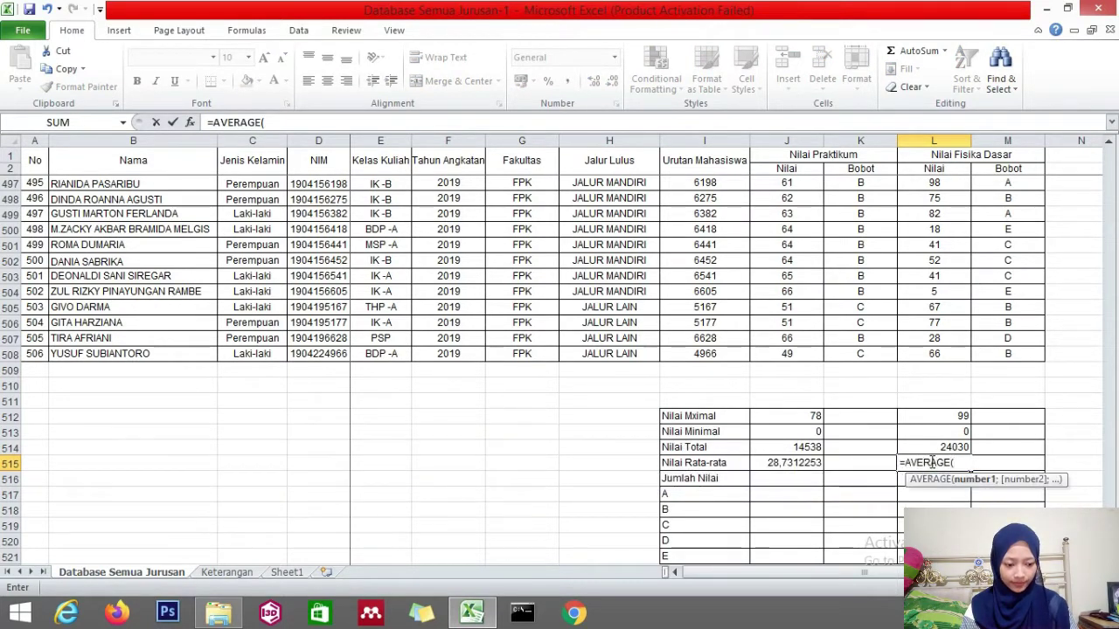
drag(935, 354, 935, 180)
drag(1113, 161, 1113, 166)
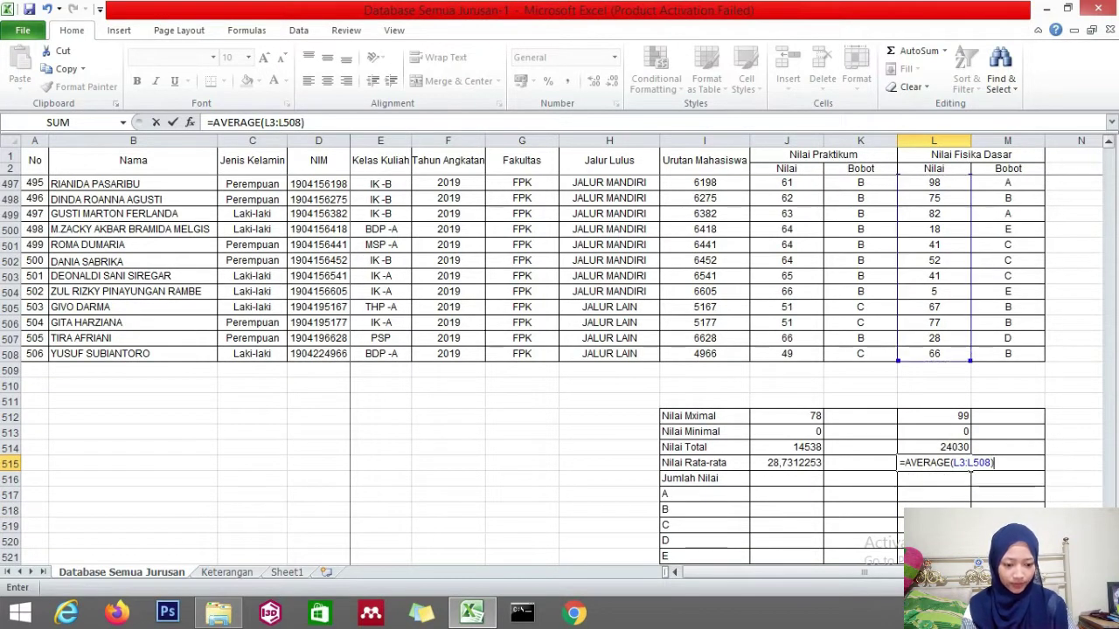
key(Return)
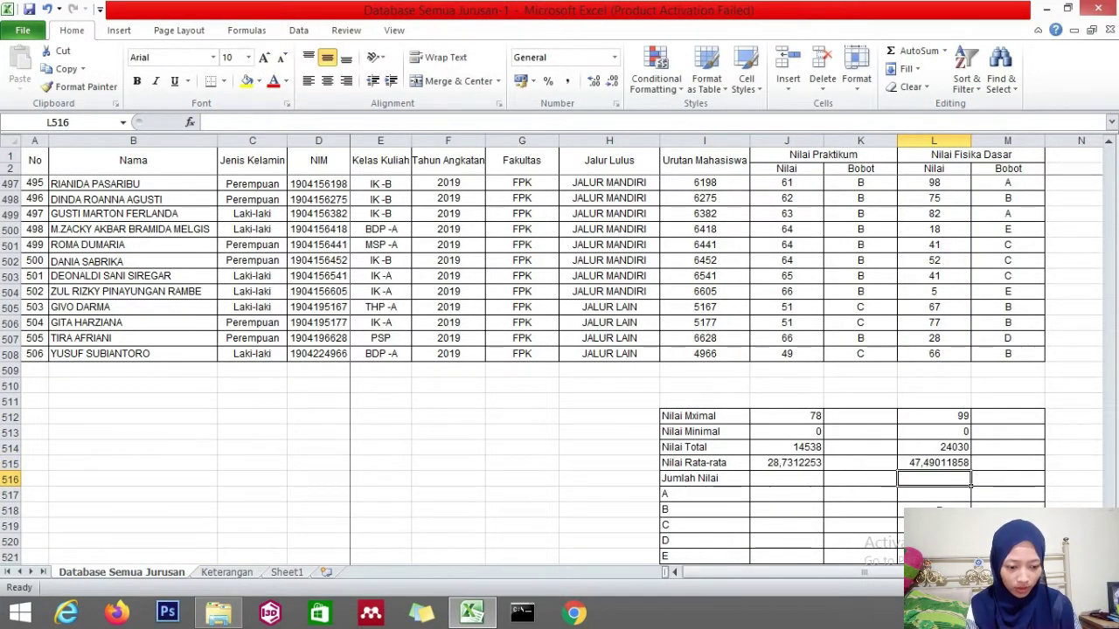
- Enter =COUNTIF(K3:$K$508;"A") in K517 to count the A grades for Nilai Praktikum
click(861, 496)
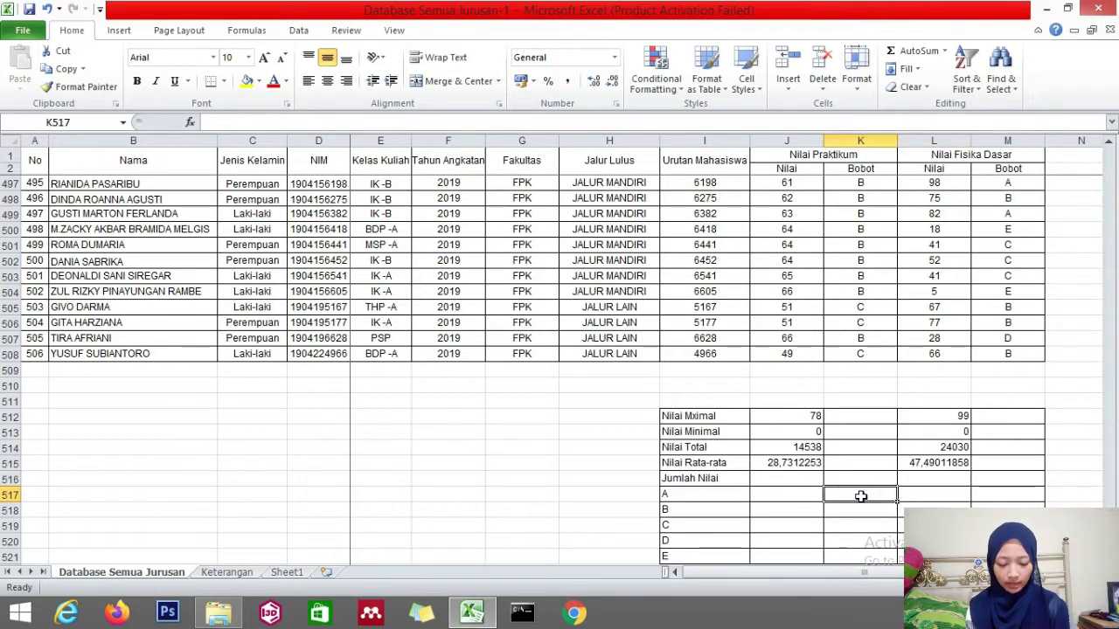
text(=COUNTIF)
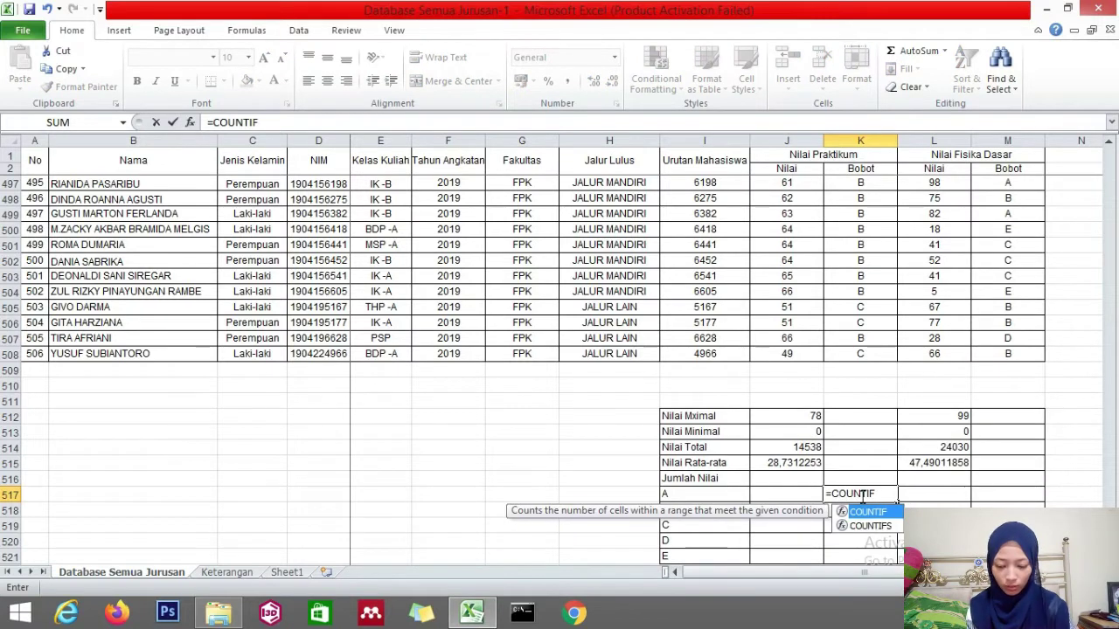
text(()
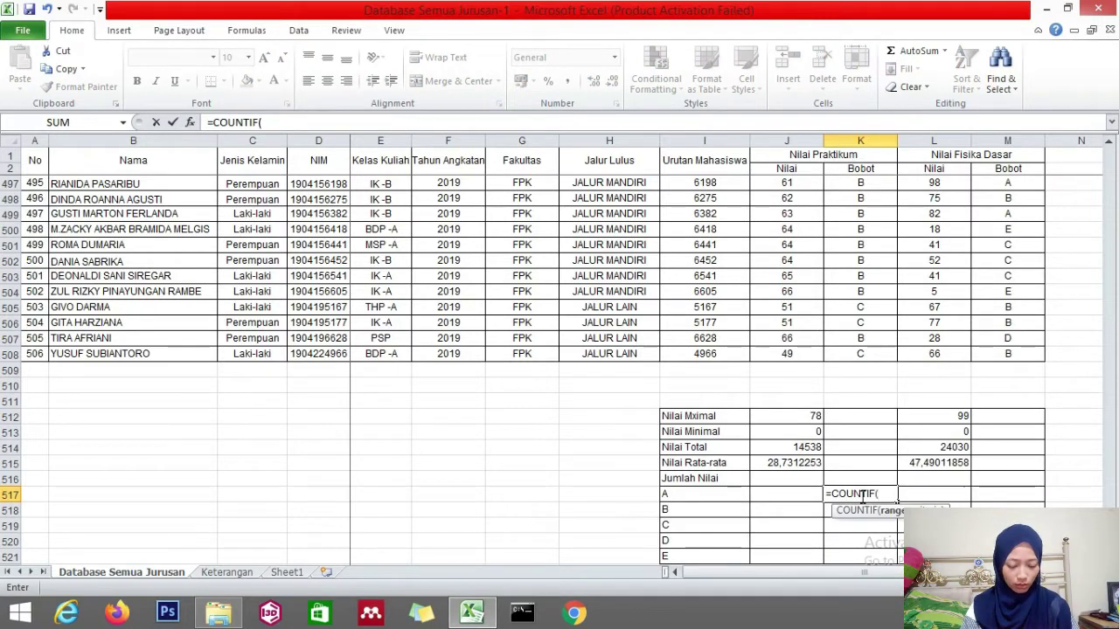
drag(866, 356, 857, 180)
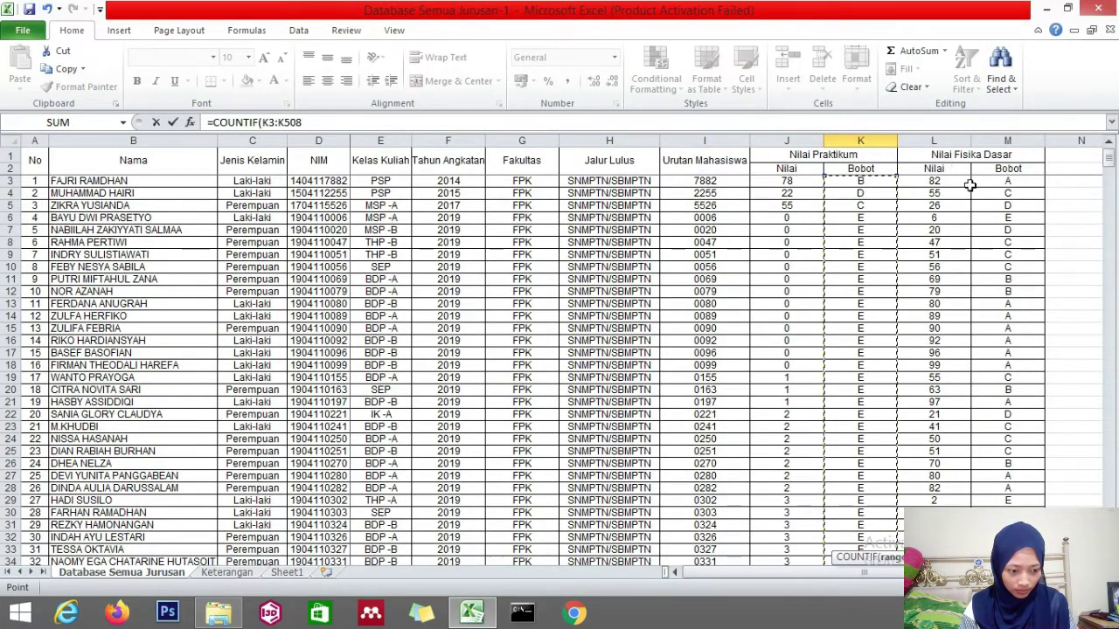
drag(1108, 159, 1108, 494)
drag(4, 521, 4, 564)
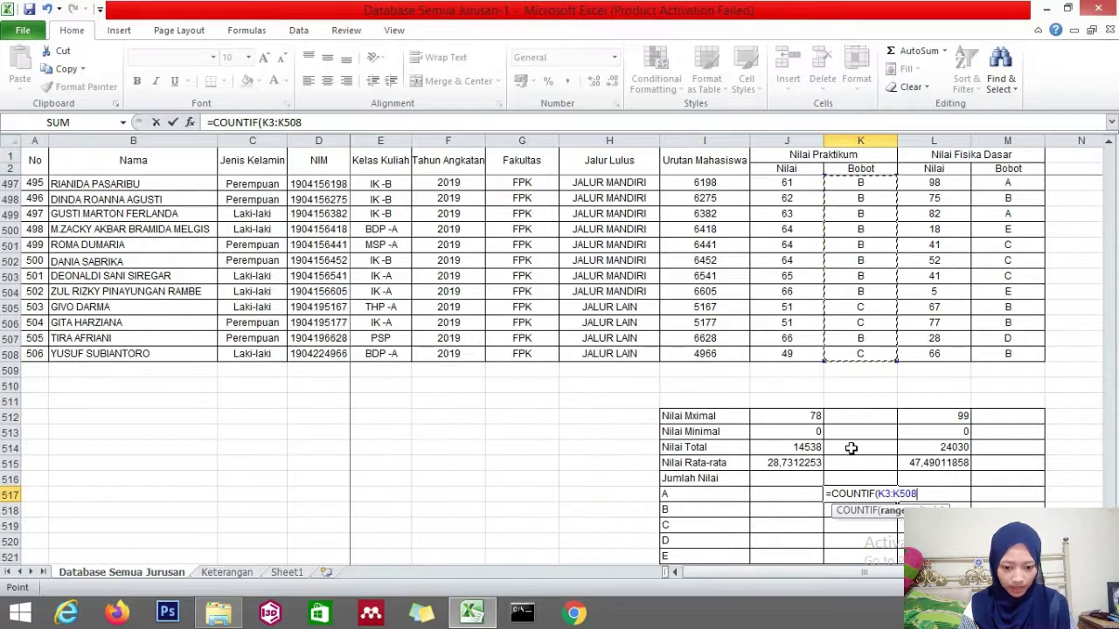
click(316, 120)
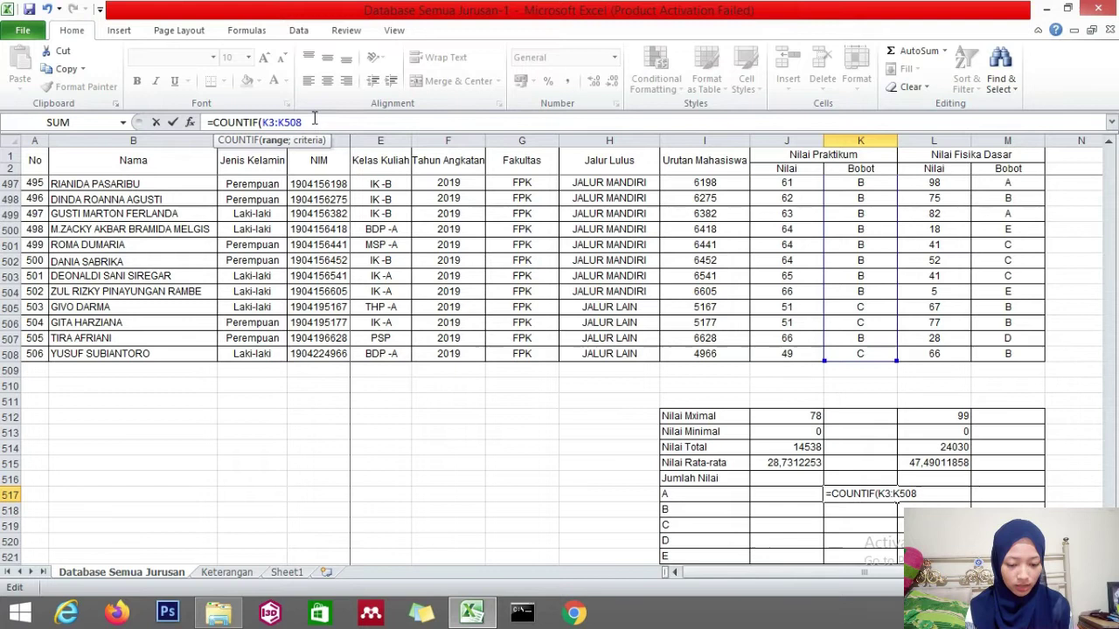
key(F4)
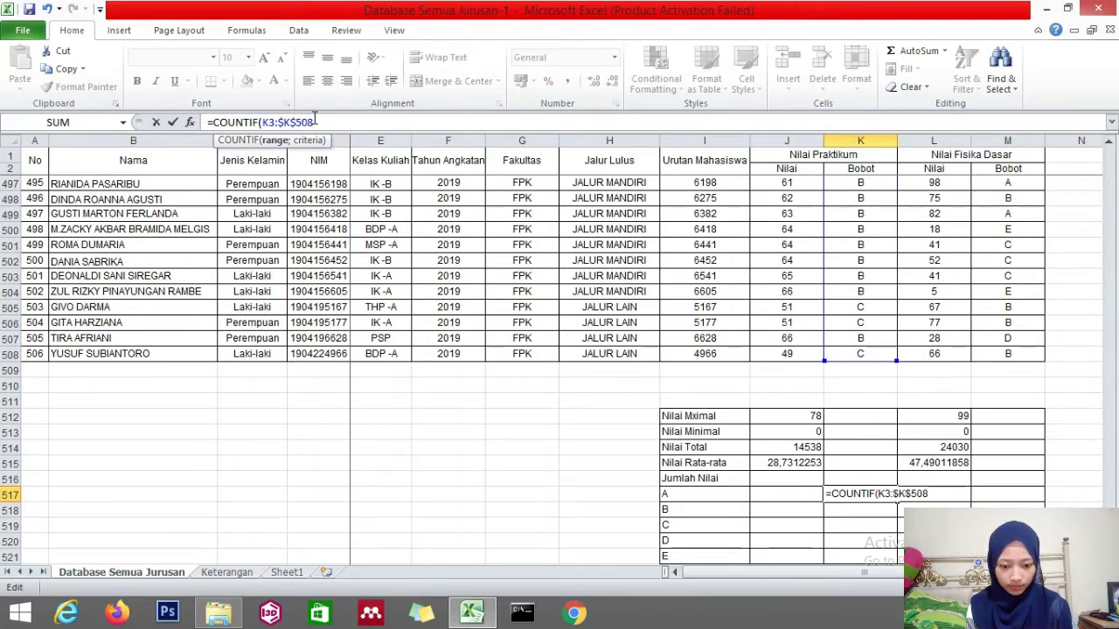
text(;"A)
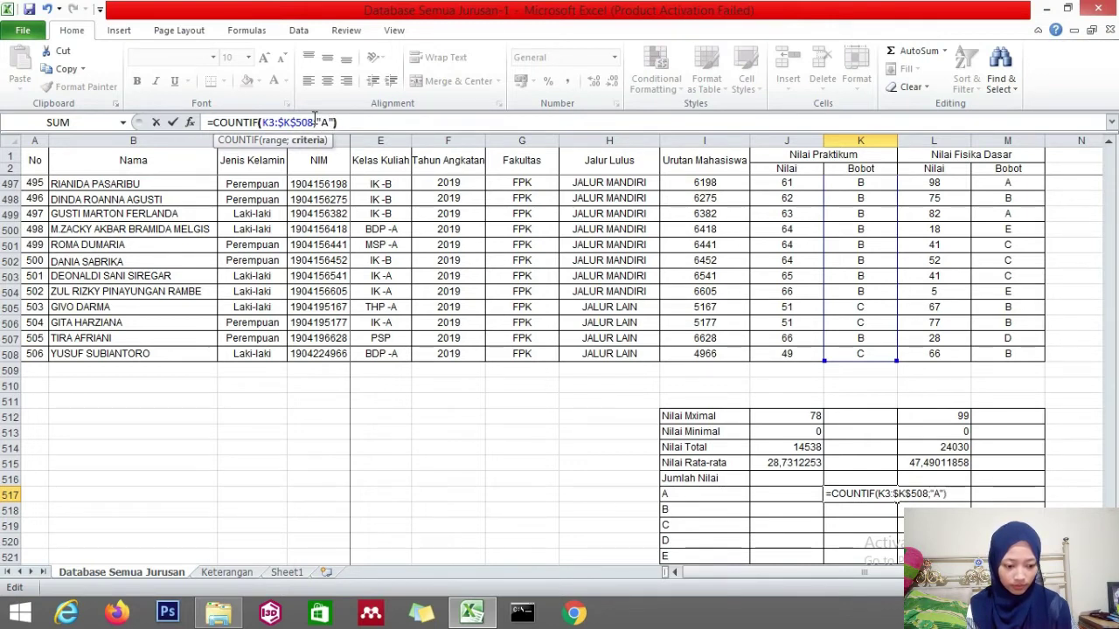
key(Return)
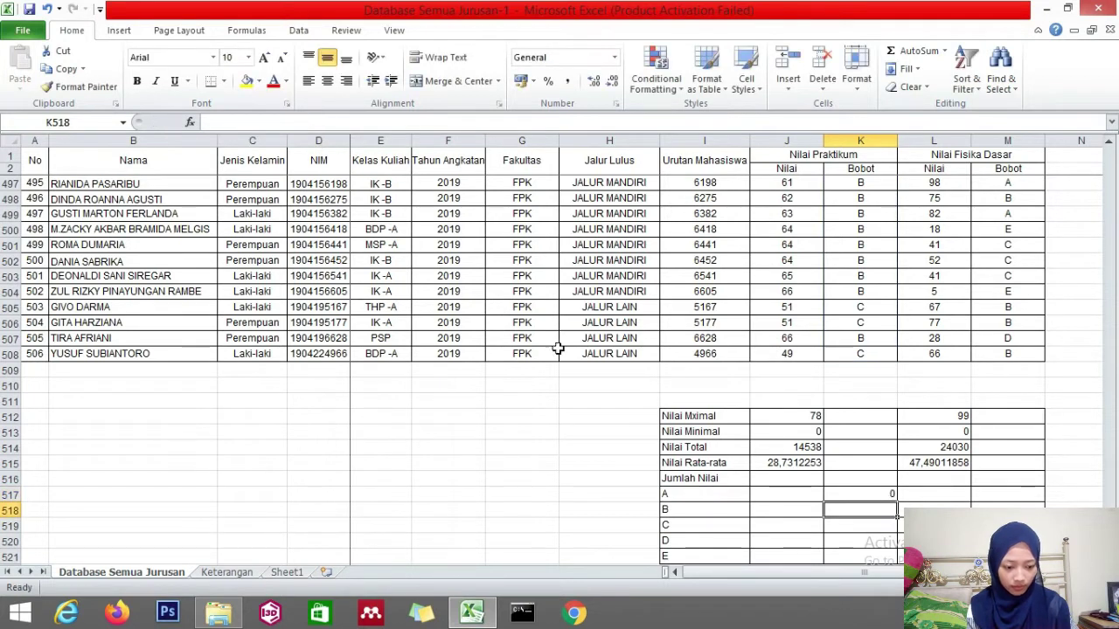
click(913, 496)
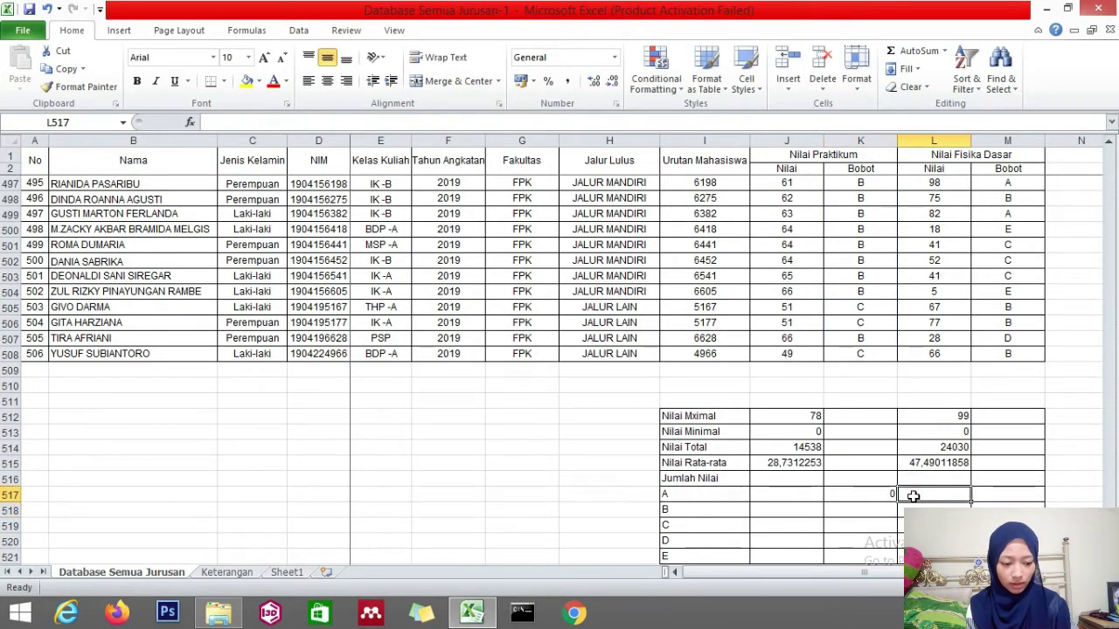
text(=)
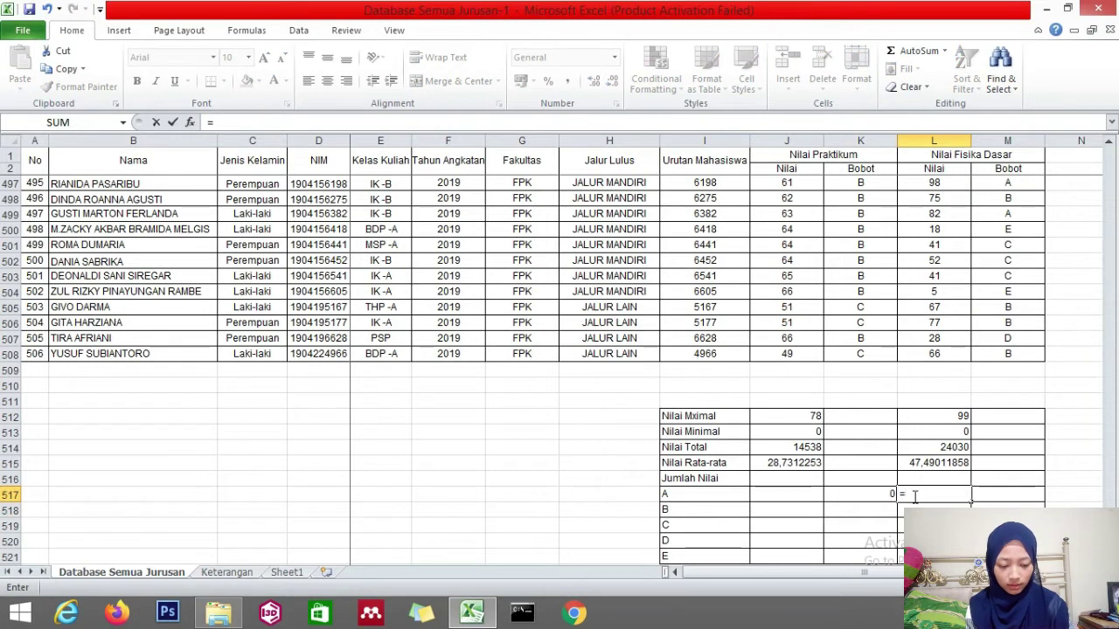
text(COUNTIF)
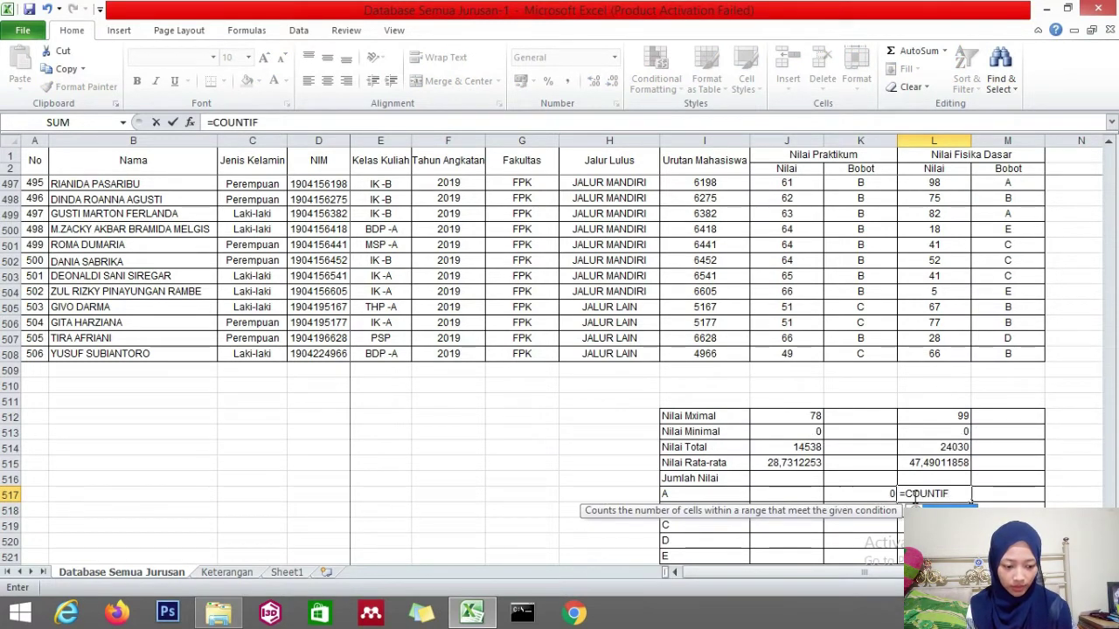
key(BackSpace)
key(BackSpace)
key(BackSpace)
key(BackSpace)
key(BackSpace)
key(BackSpace)
key(BackSpace)
key(BackSpace)
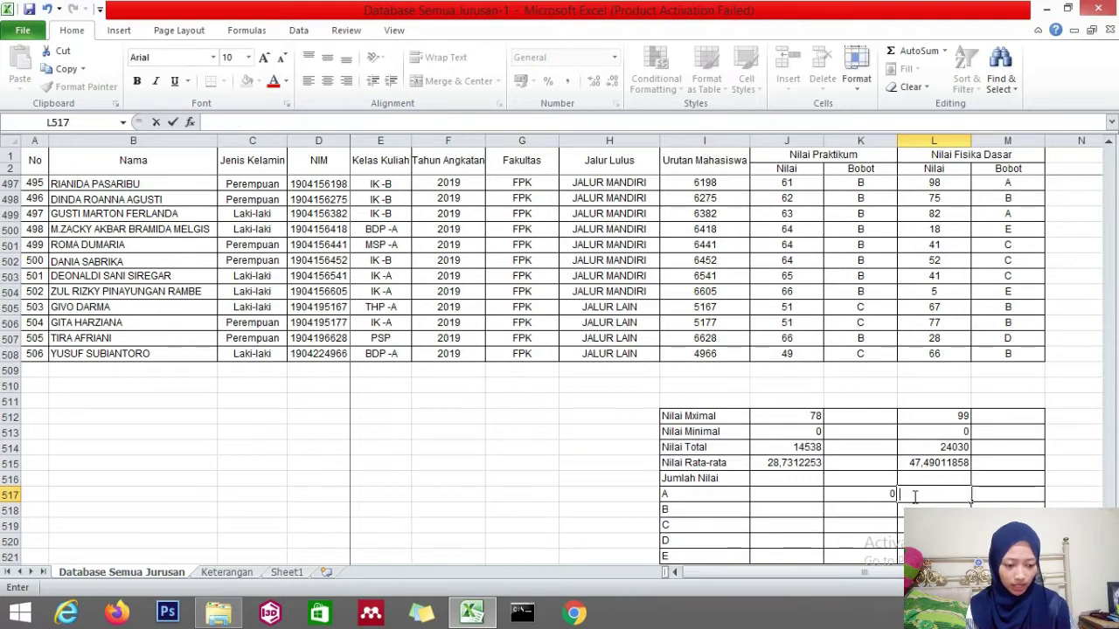
- Enter =COUNTIF(M3:$M$508;"A") in M517 to count the A grades for Nilai Fisika Dasar
click(994, 496)
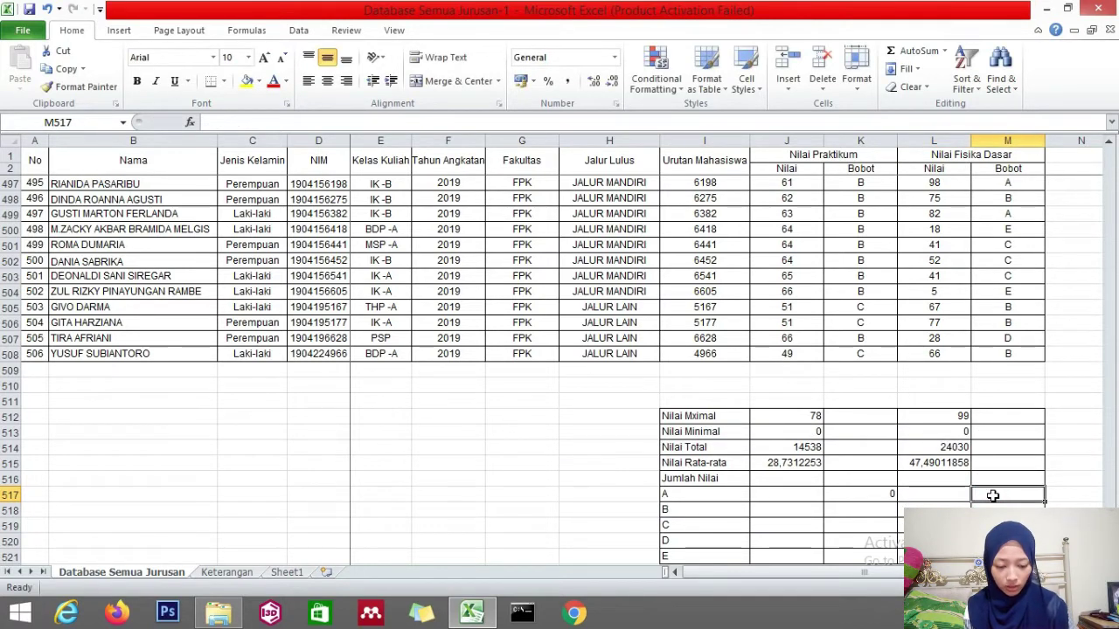
text(=COUNTIF)
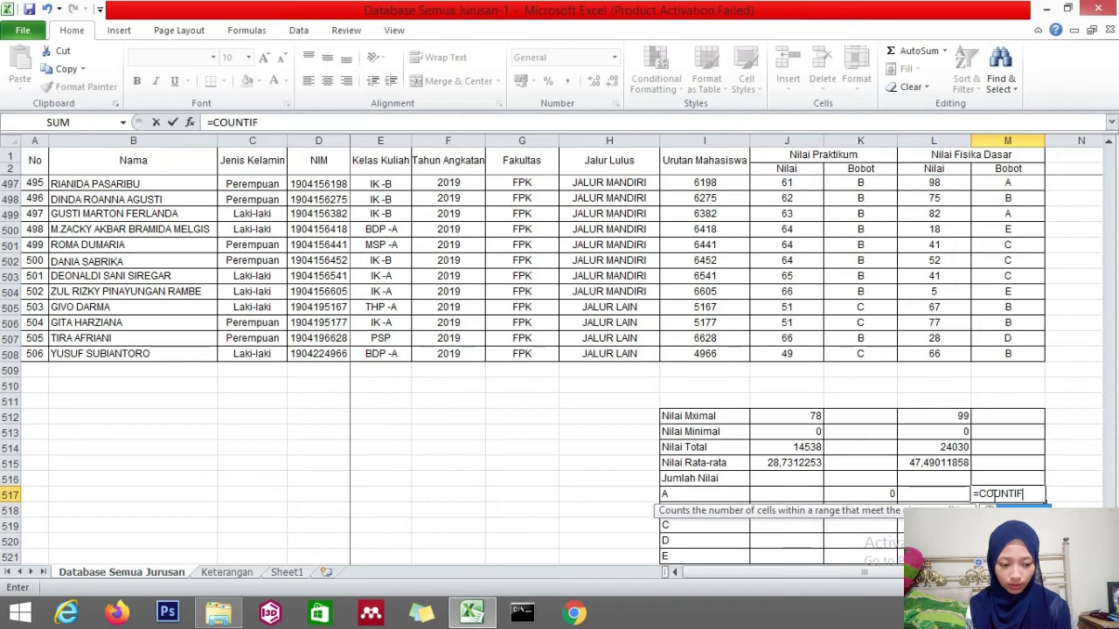
text(()
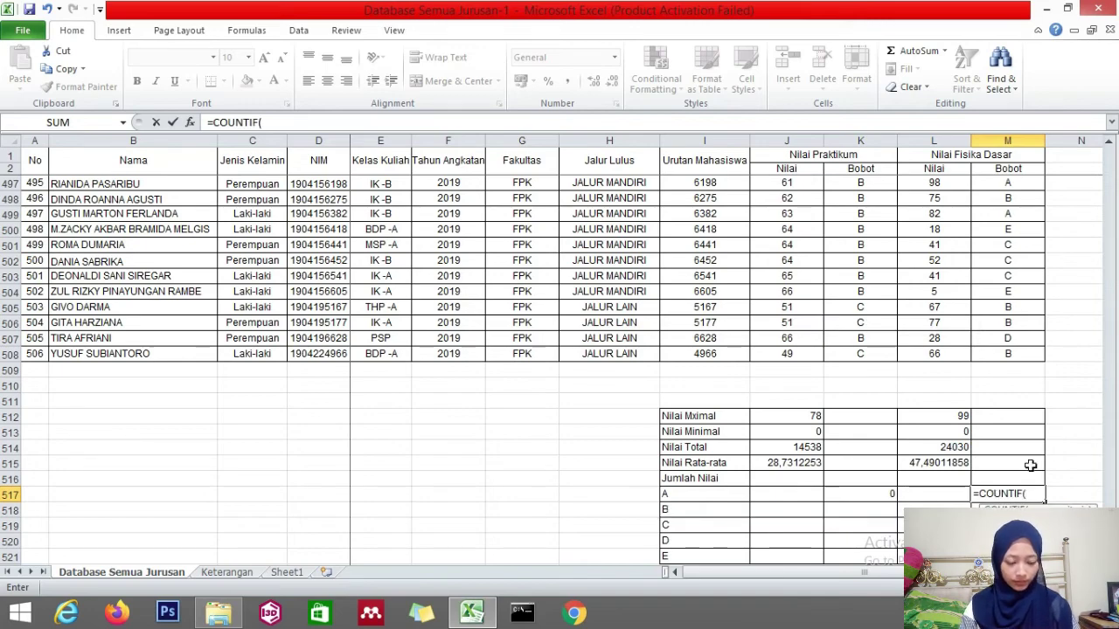
drag(1032, 359, 1036, 180)
drag(1109, 158, 1117, 524)
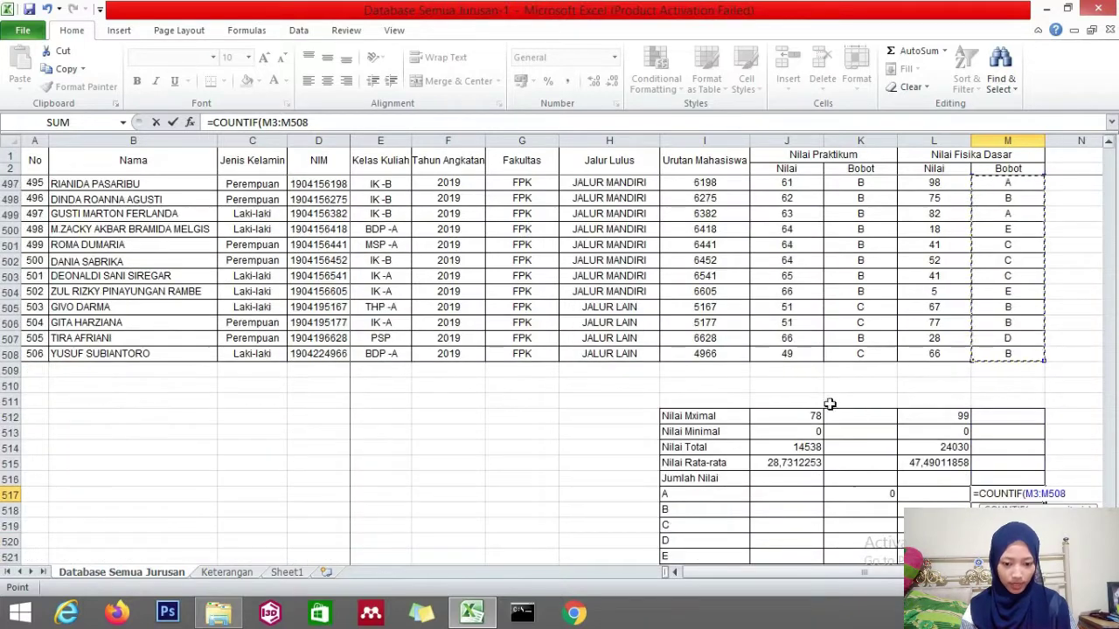
click(336, 124)
key(F4)
text(;"A)
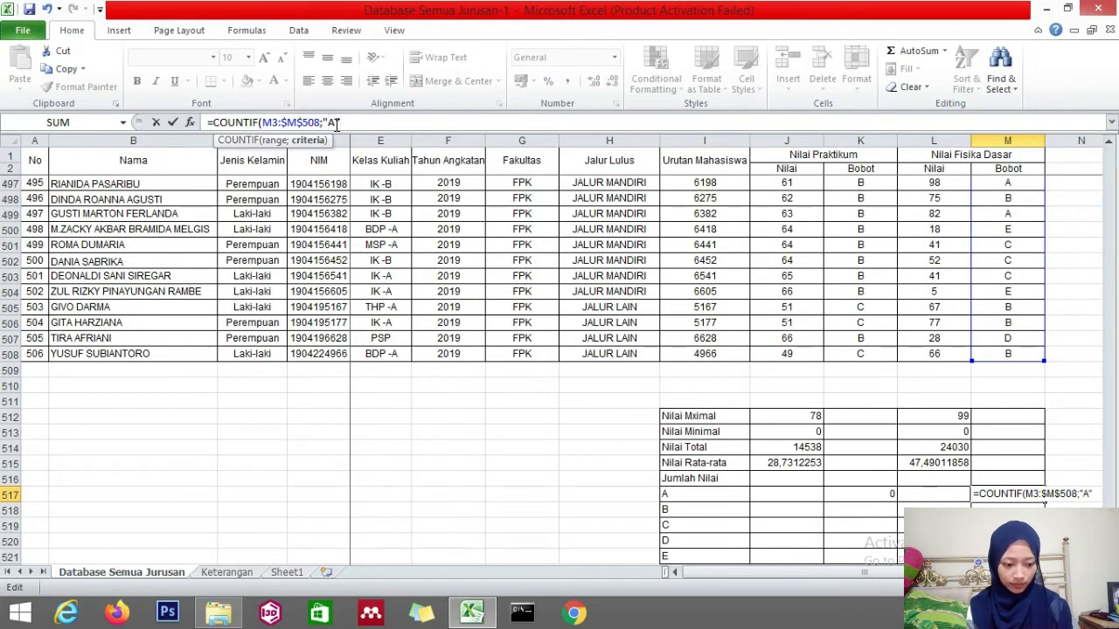
text("))
key(Return)
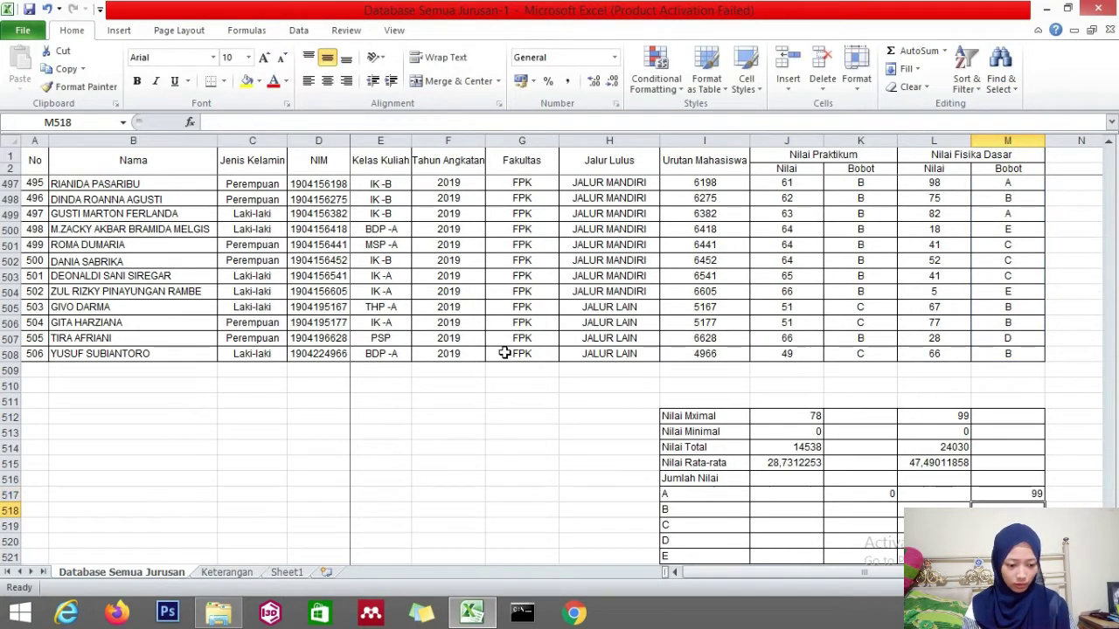
- Fill the grade-count formulas in K517:M517 down through row 521
drag(861, 493, 1040, 492)
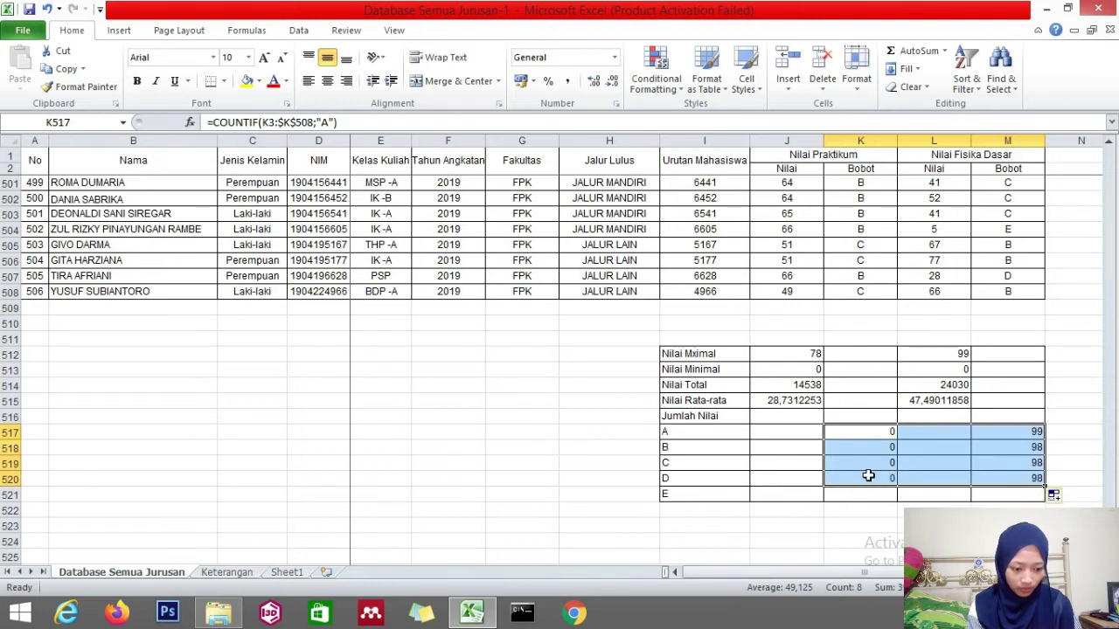
key(ctrl+z)
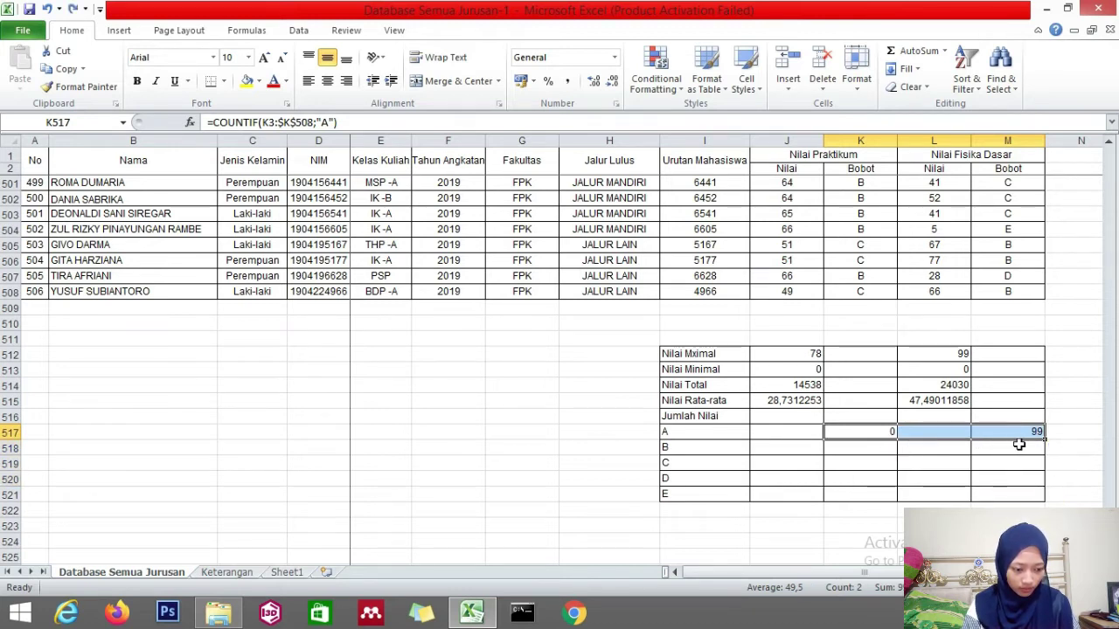
drag(1040, 437, 1040, 494)
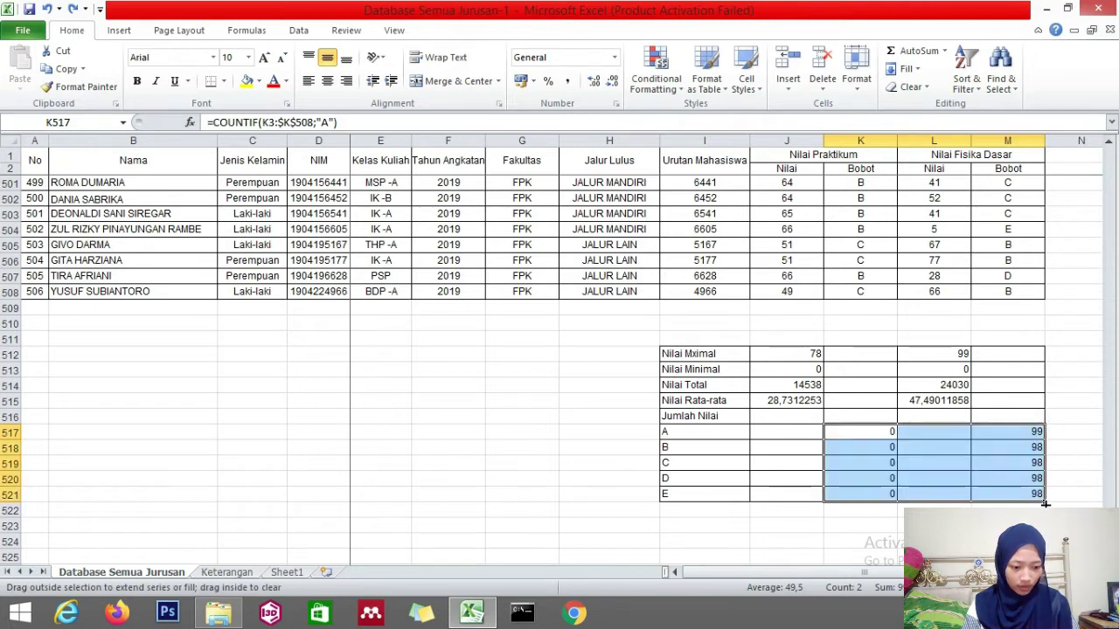
- Change the COUNTIF criterion for Nilai Praktikum to "B" in K518 and "C" in K519
click(872, 430)
click(881, 446)
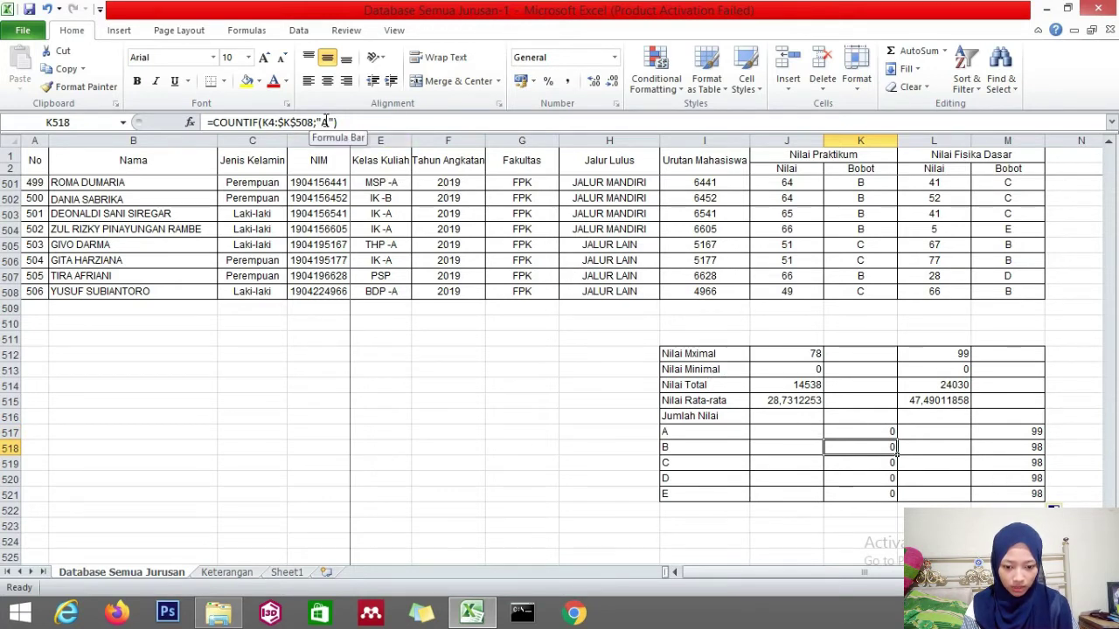
double_click(325, 121)
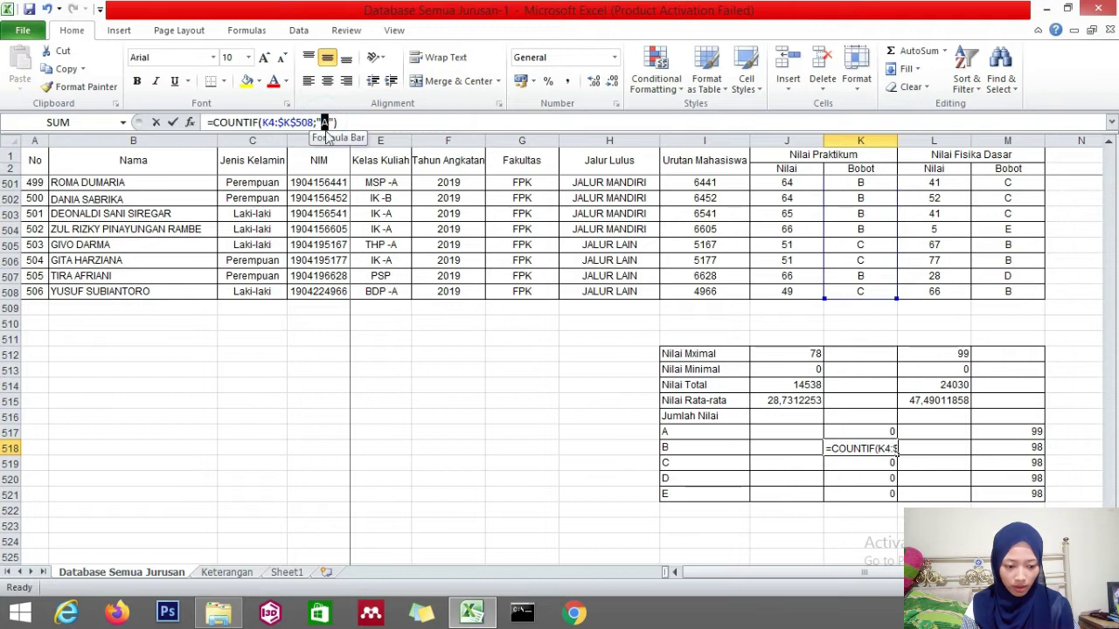
text(B)
key(Return)
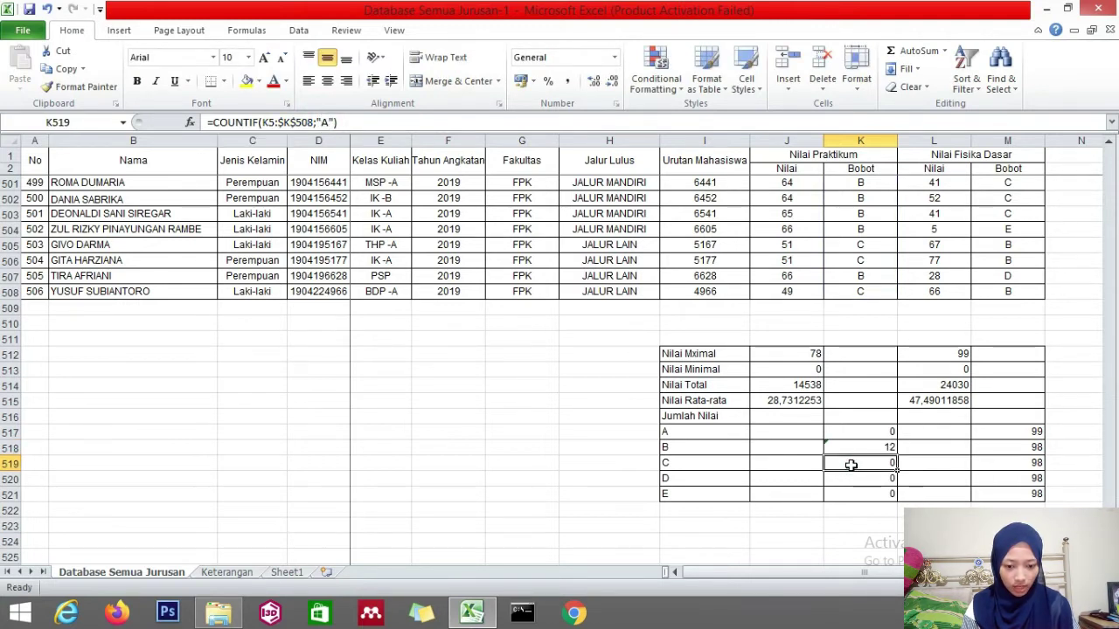
double_click(325, 121)
text(C)
key(Return)
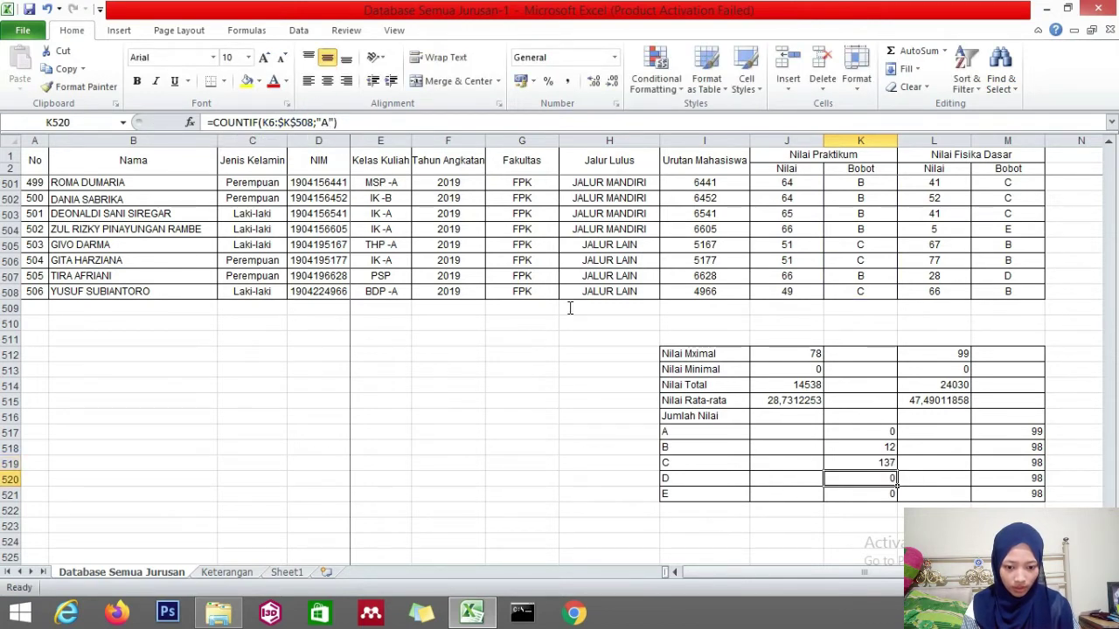
- Change the COUNTIF criterion for Nilai Praktikum to "D" in K520 and "E" in K521
double_click(325, 123)
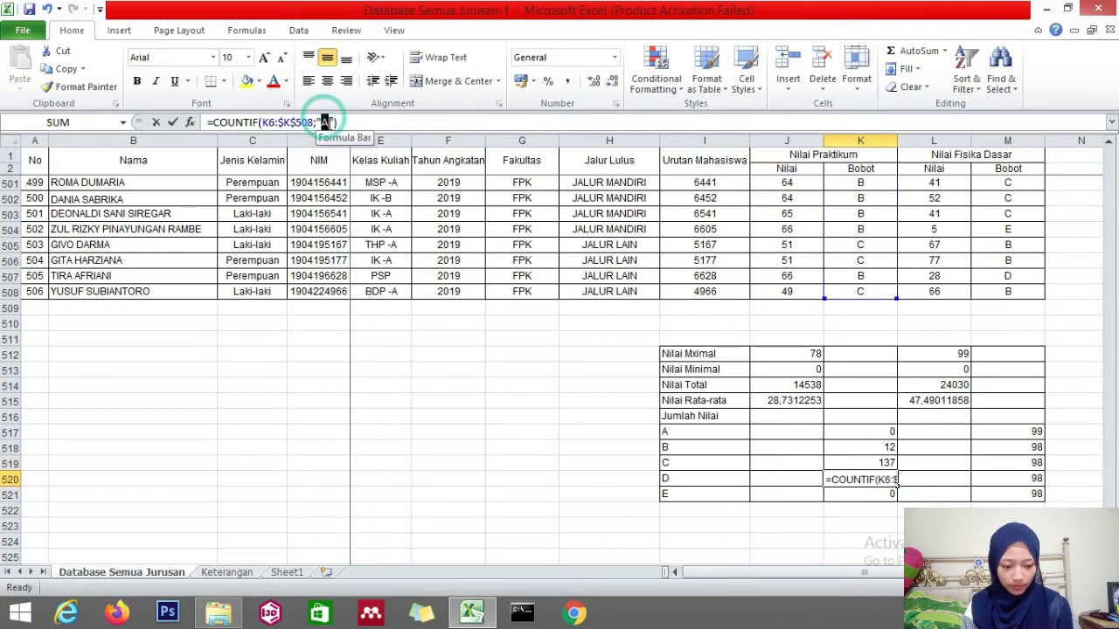
text(D)
key(Return)
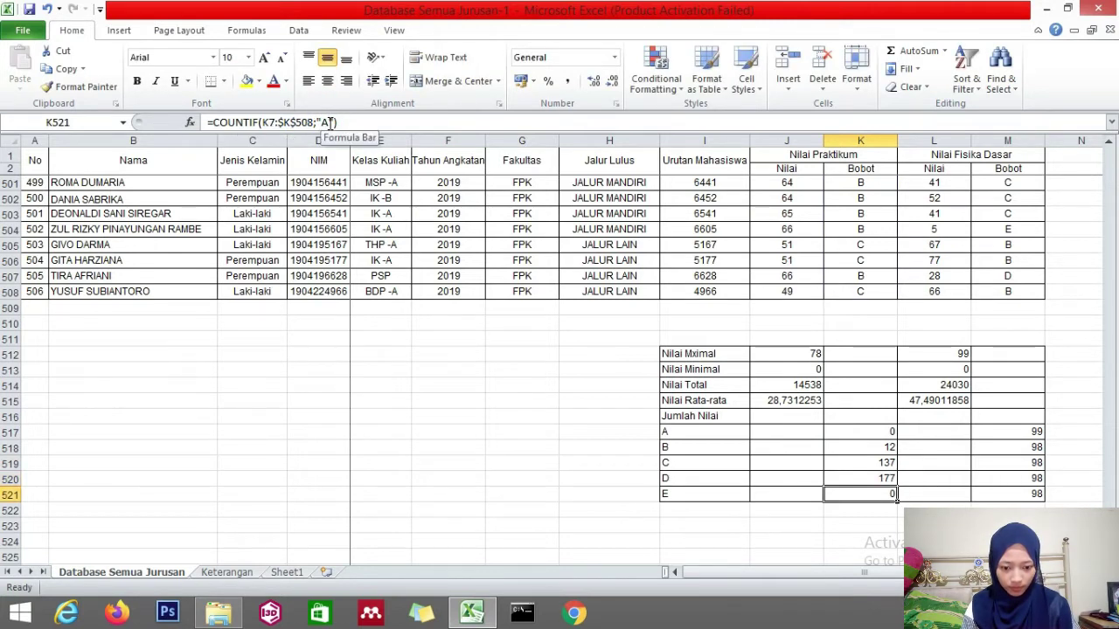
double_click(326, 122)
text(E)
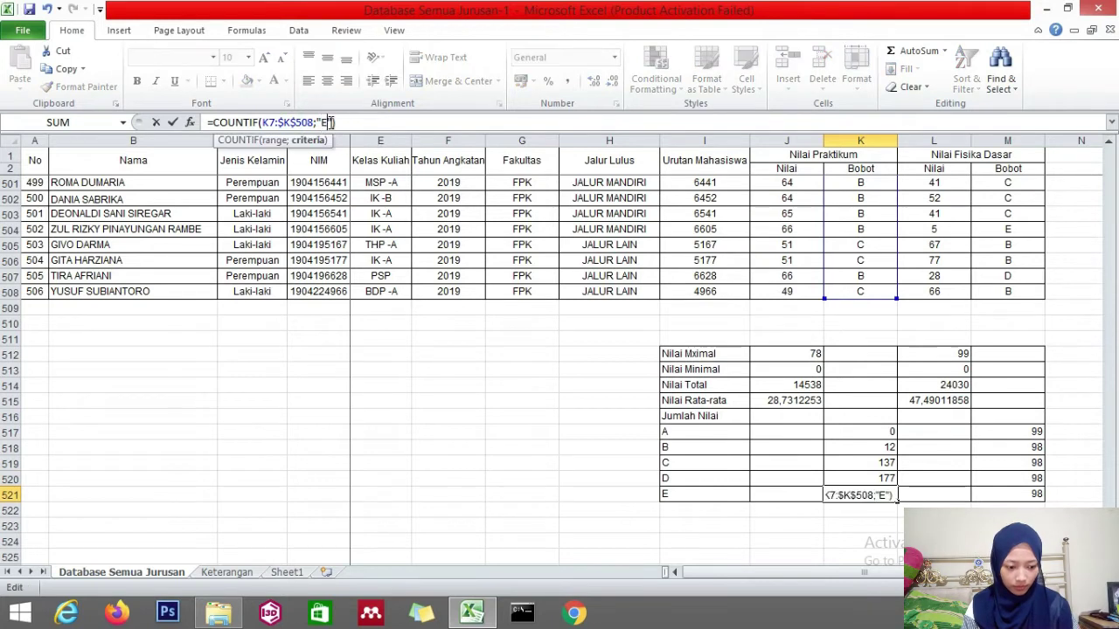
key(Return)
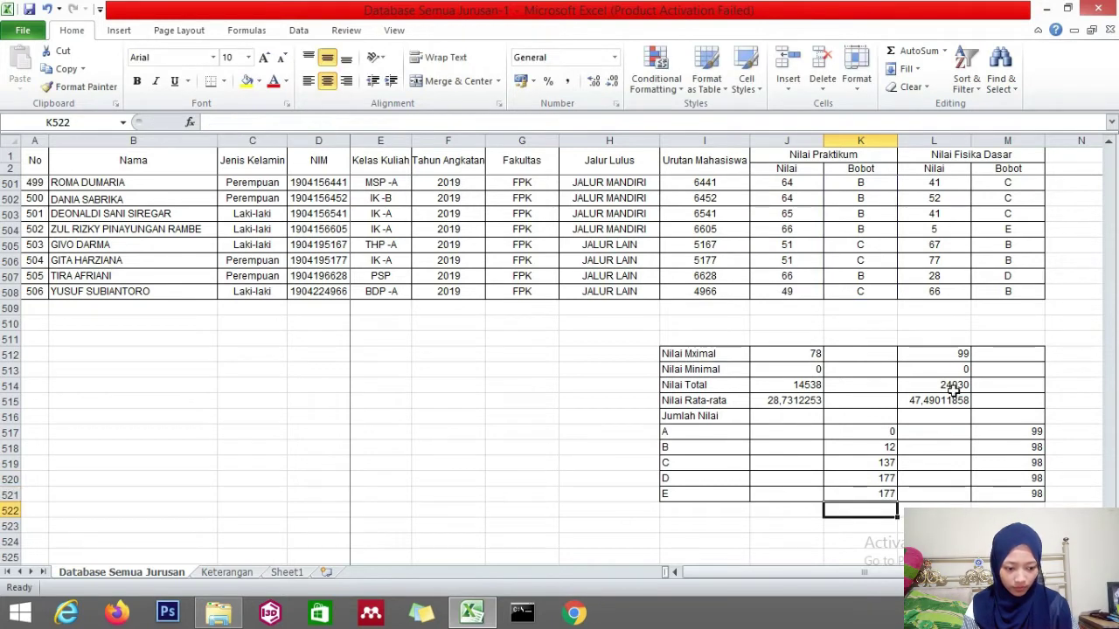
- Change the COUNTIF criterion for Nilai Fisika Dasar to "B" in M518 and "C" in M519
click(1003, 447)
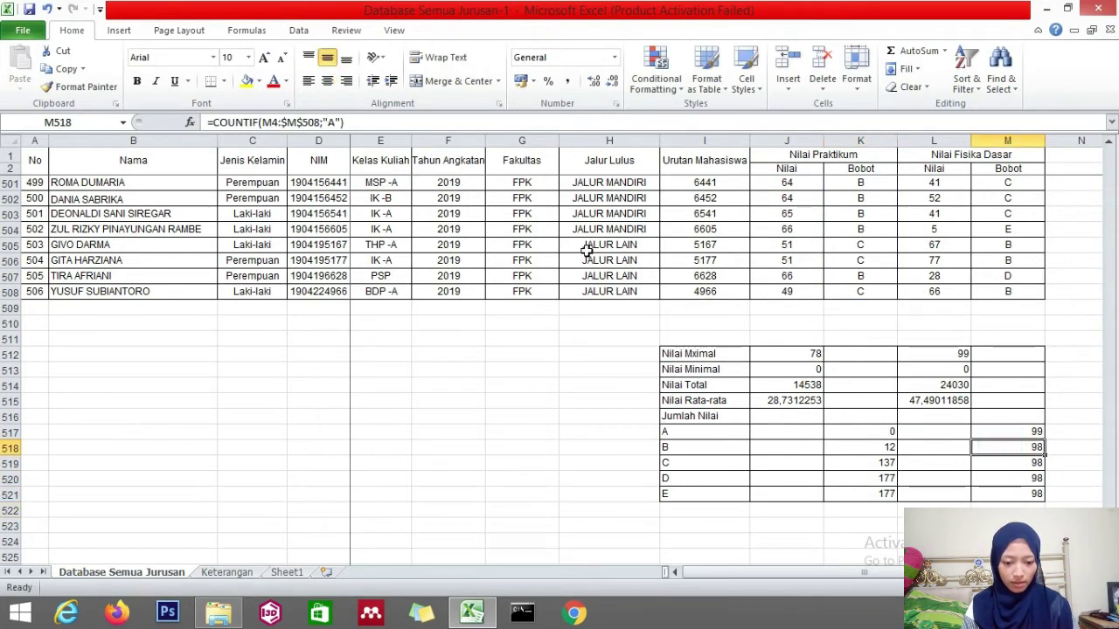
click(333, 123)
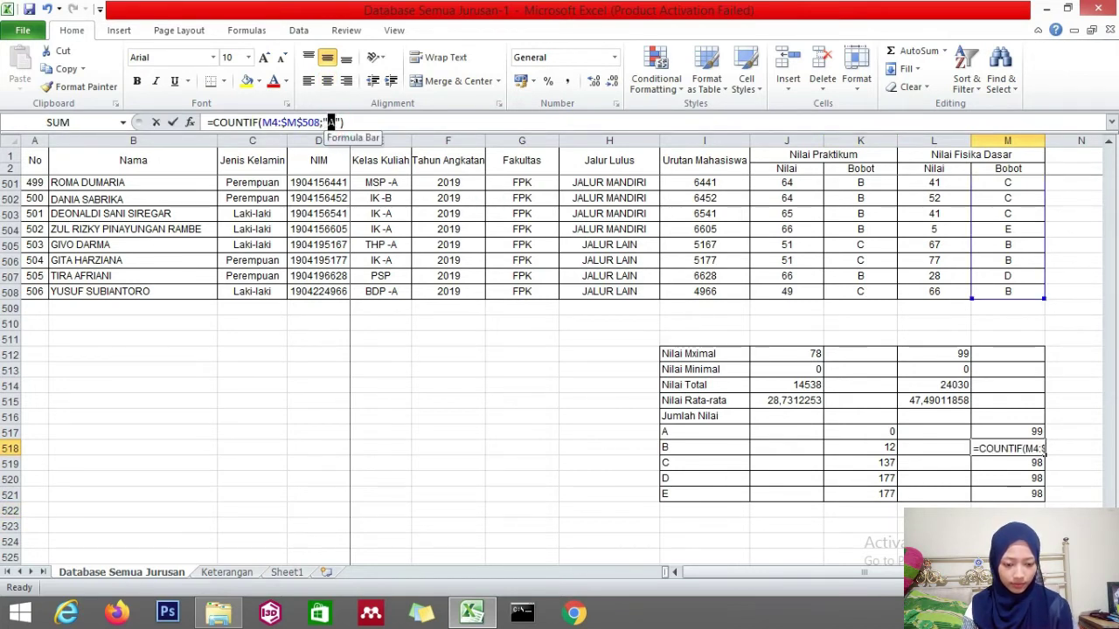
text(B)
key(Return)
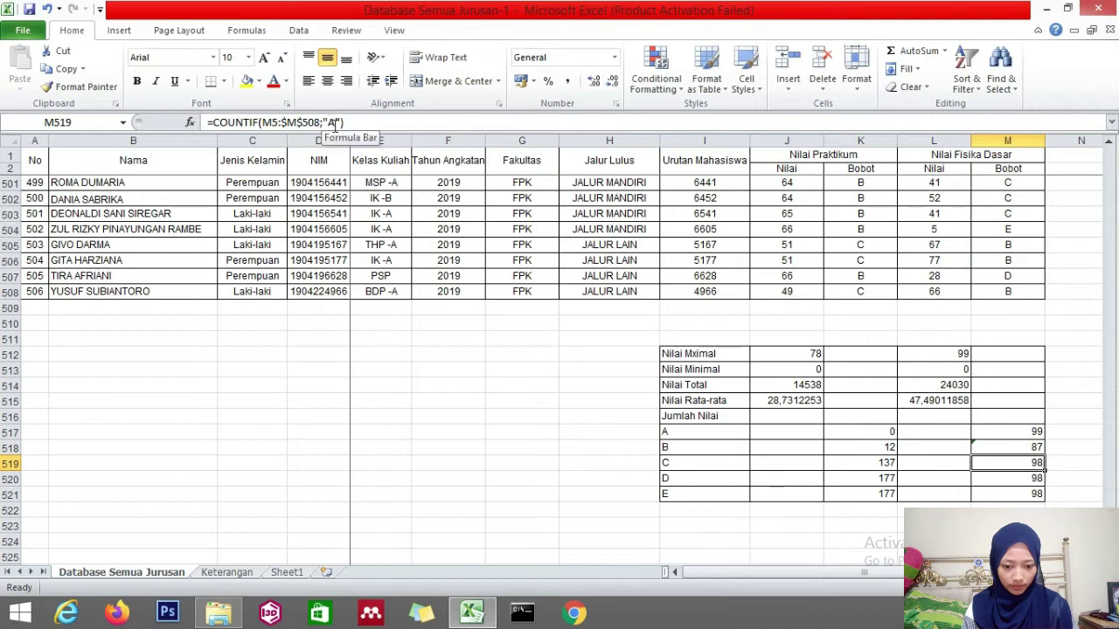
click(330, 124)
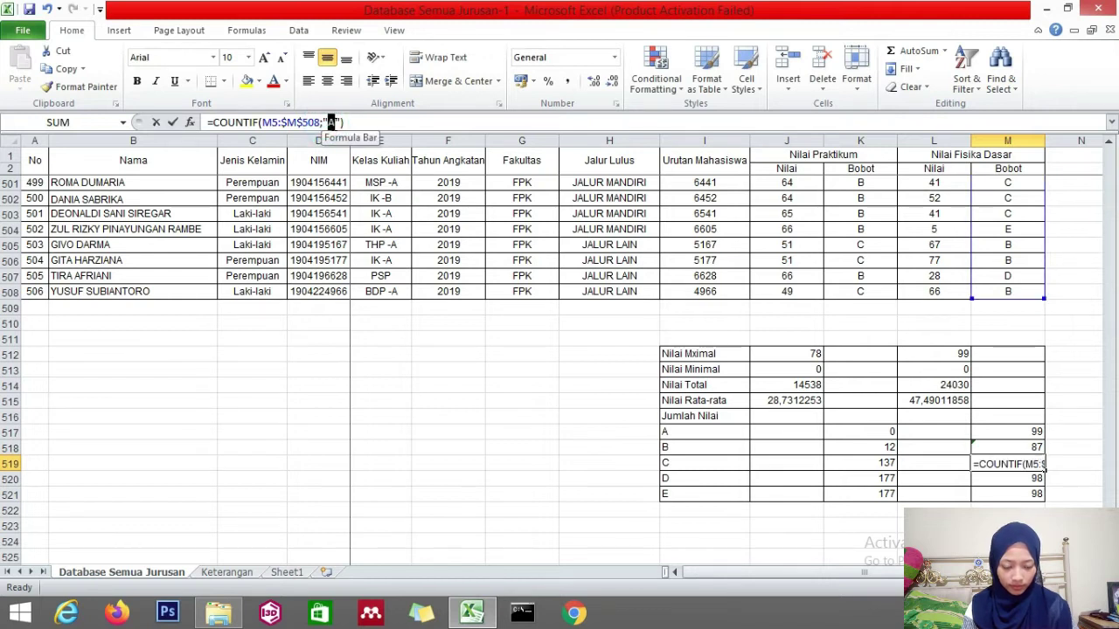
double_click(331, 123)
text(C)
key(Return)
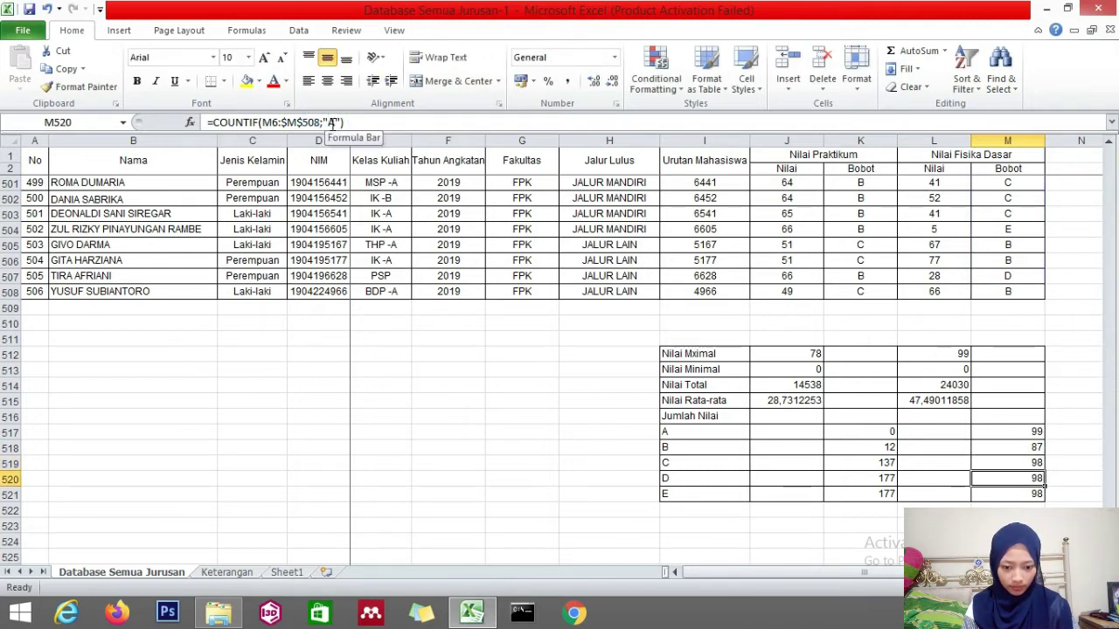
- Change the COUNTIF criterion for Nilai Fisika Dasar to "D" in M520 and "E" in M521
click(331, 124)
double_click(331, 123)
text(D)
key(Return)
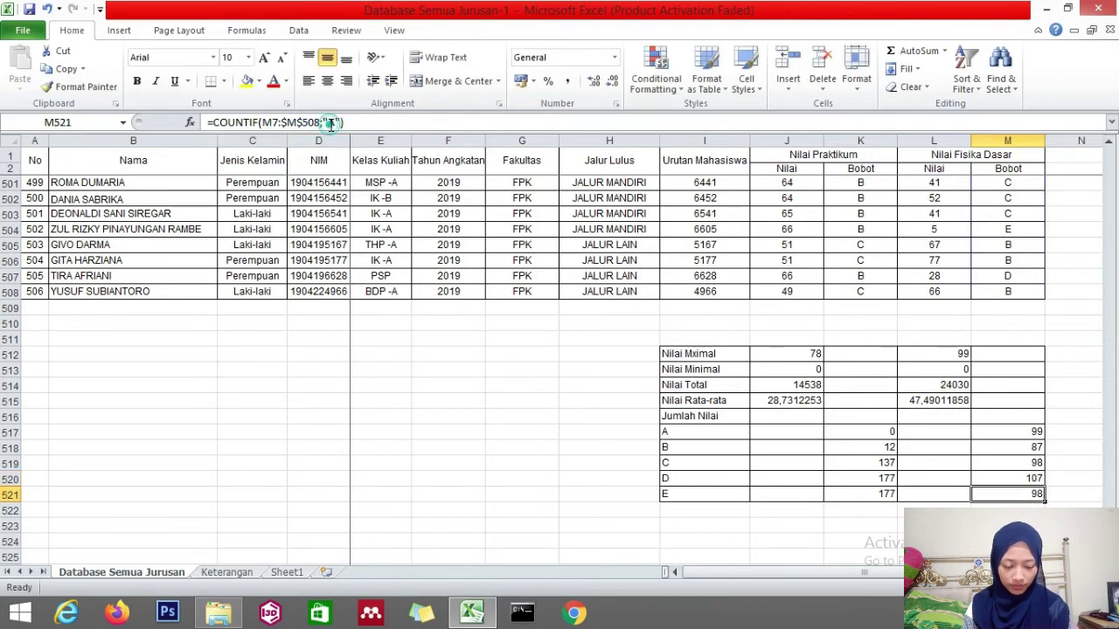
click(331, 124)
double_click(332, 123)
text(E)
key(Return)
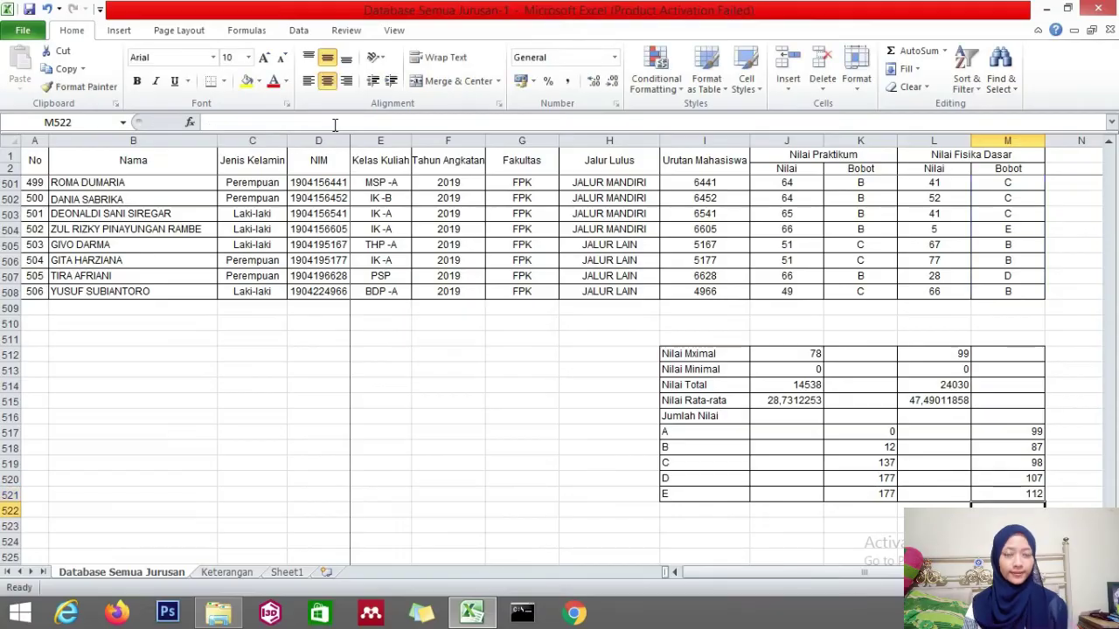